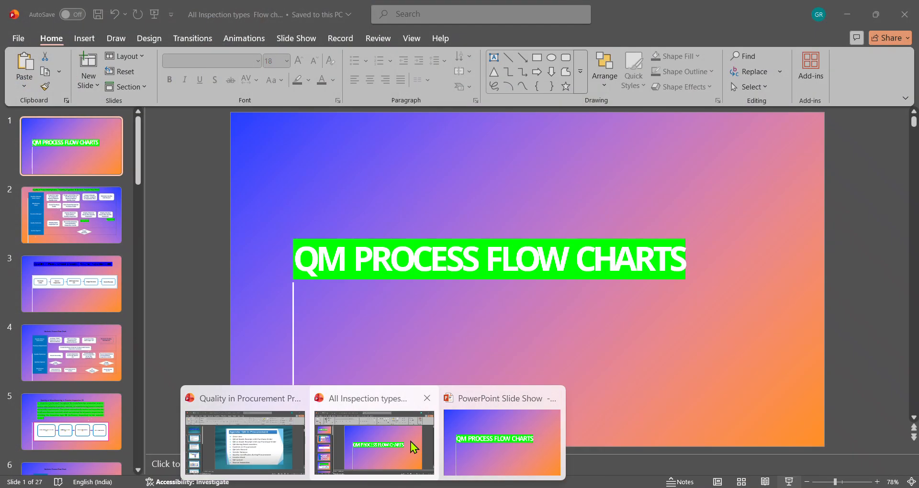
# Step: Present the Incoming Inspection 01 flow chart on slide 2, and end the slide show discarding the ink annotations
pyautogui.click(43, 229)
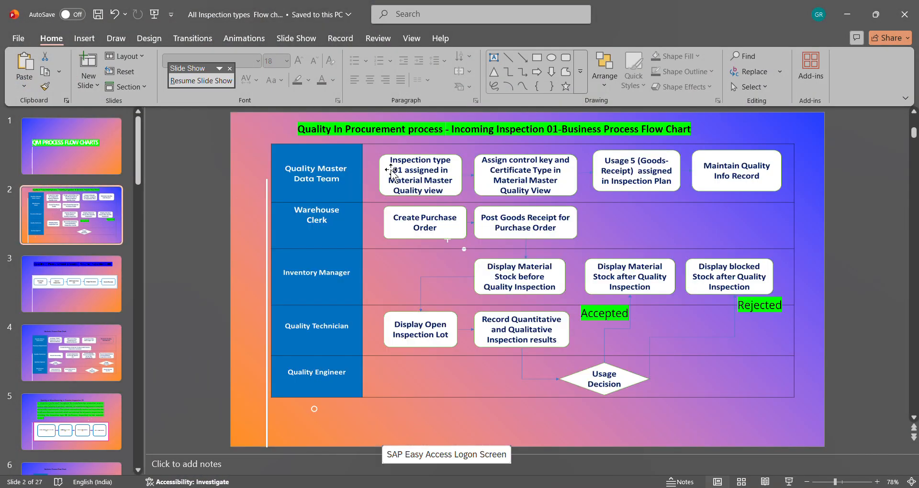
pyautogui.click(788, 482)
pyautogui.scroll(-1, 351, 277)
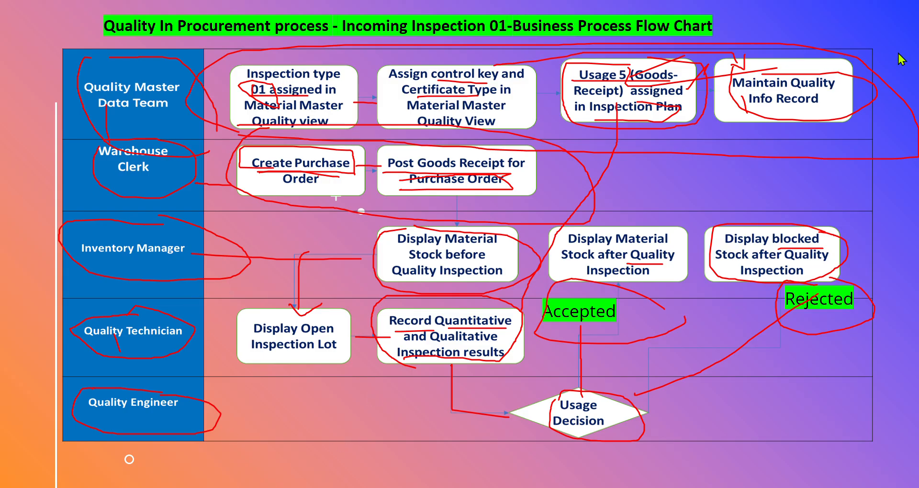
pyautogui.press('Escape')
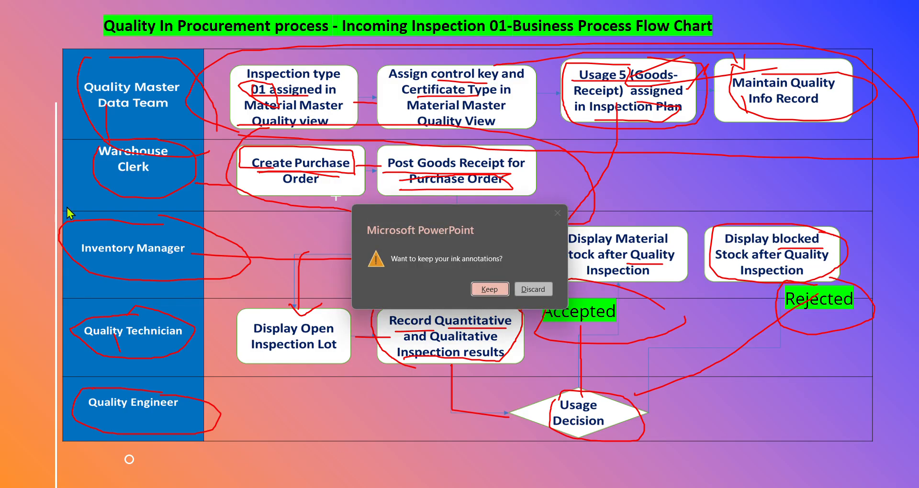
pyautogui.click(532, 289)
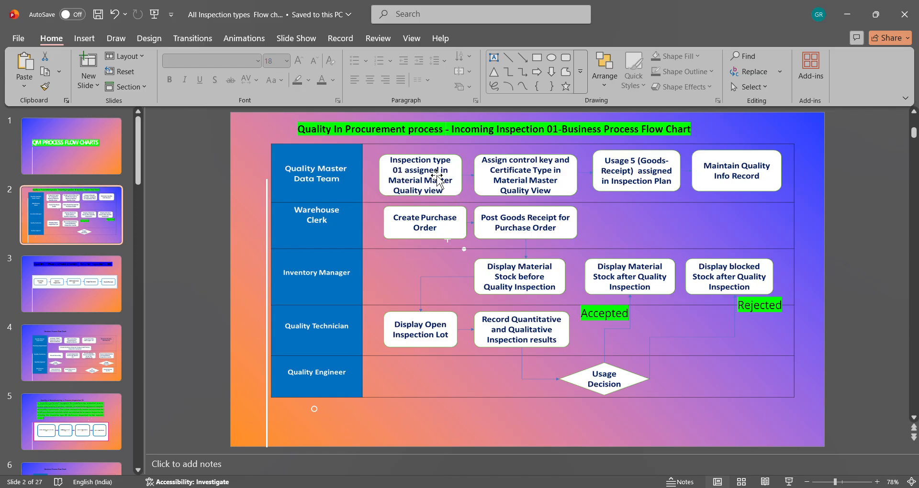
# Step: Switch to SAP and open material QMTESTING1234 in transaction MM02 with the Basic Data 1 view
pyautogui.hotkey('alt', 'Tab')
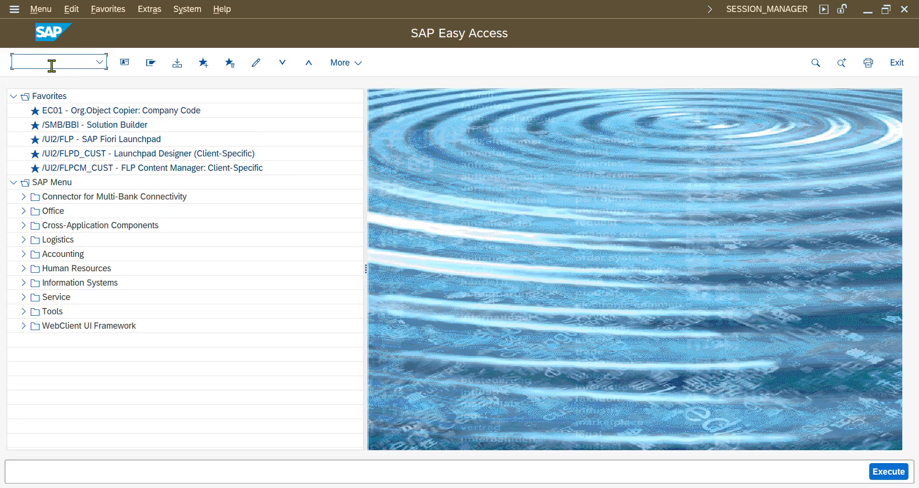
pyautogui.write('mm02')
pyautogui.press('Return')
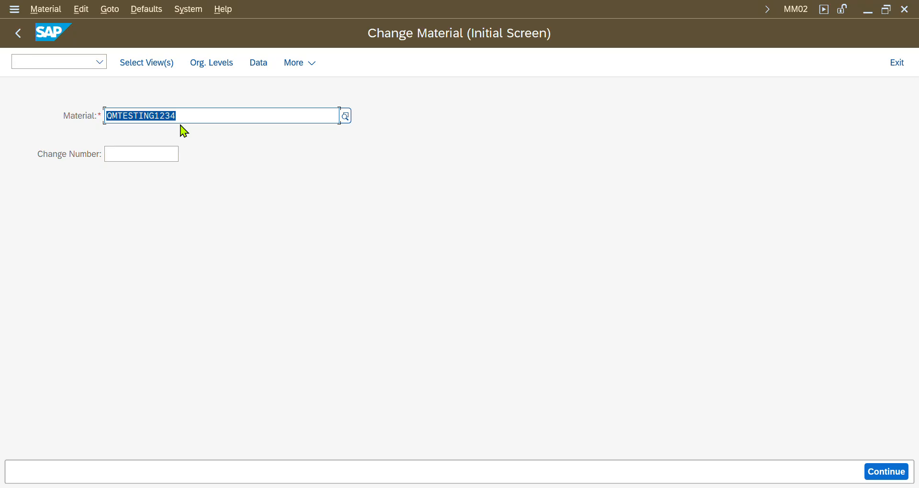
pyautogui.press('Return')
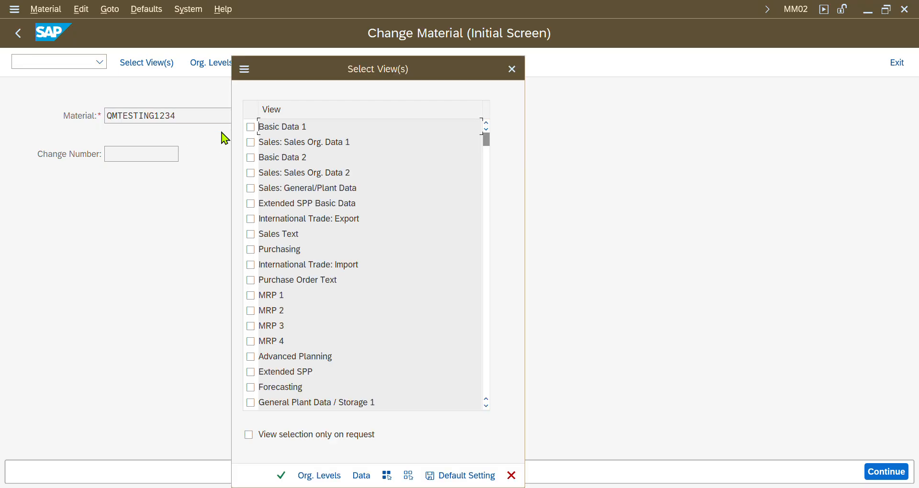
pyautogui.click(250, 127)
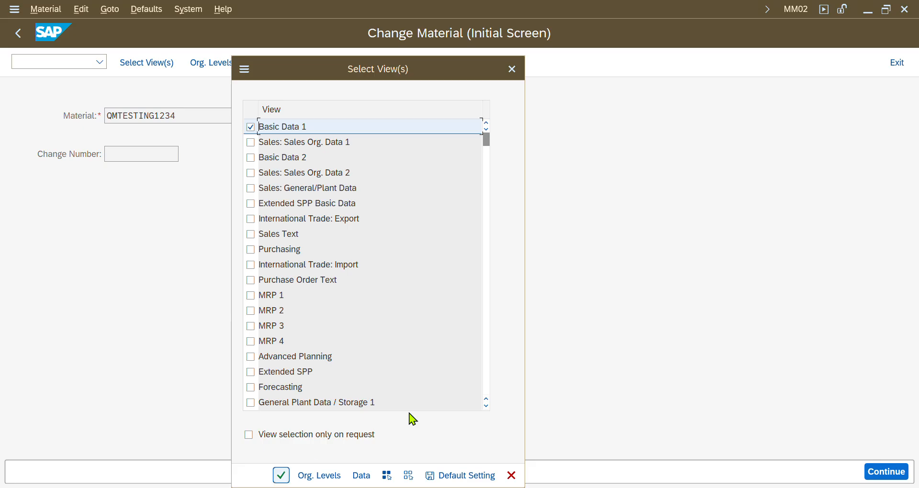
pyautogui.press('Return')
pyautogui.press('Return')
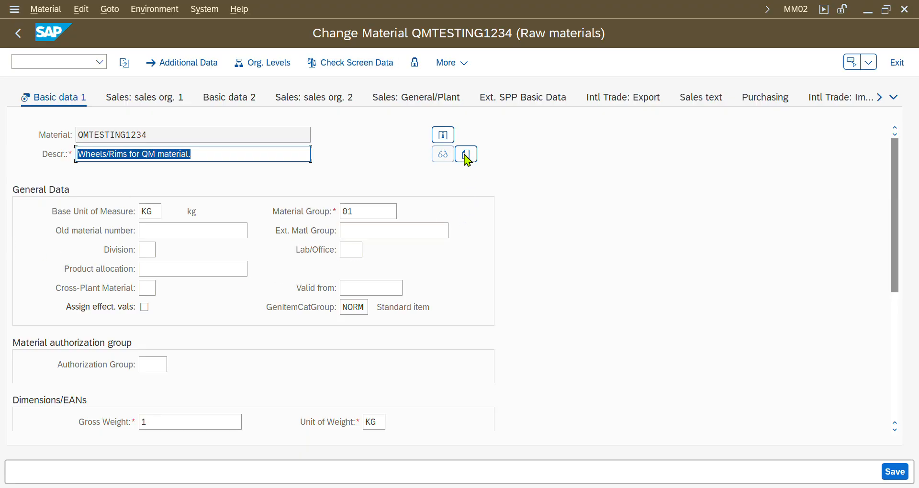
# Step: Check the material's type in its header information and go to the Quality management view
pyautogui.click(441, 134)
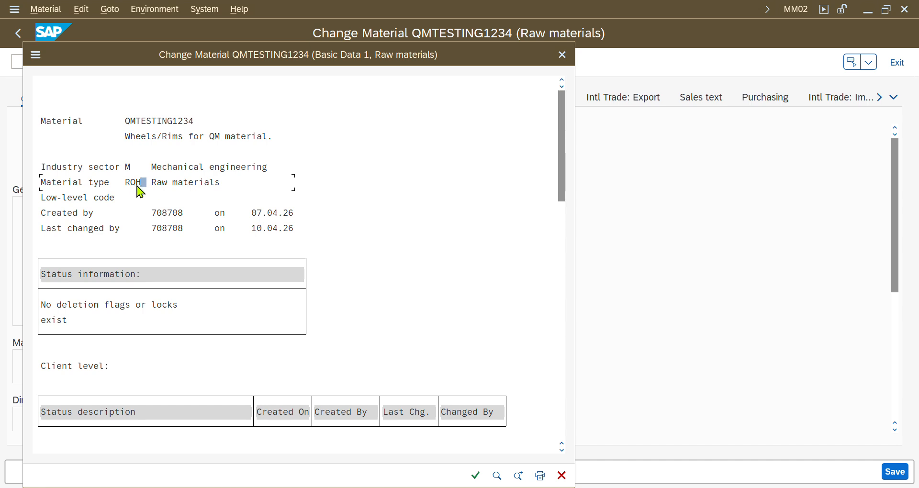
pyautogui.click(569, 61)
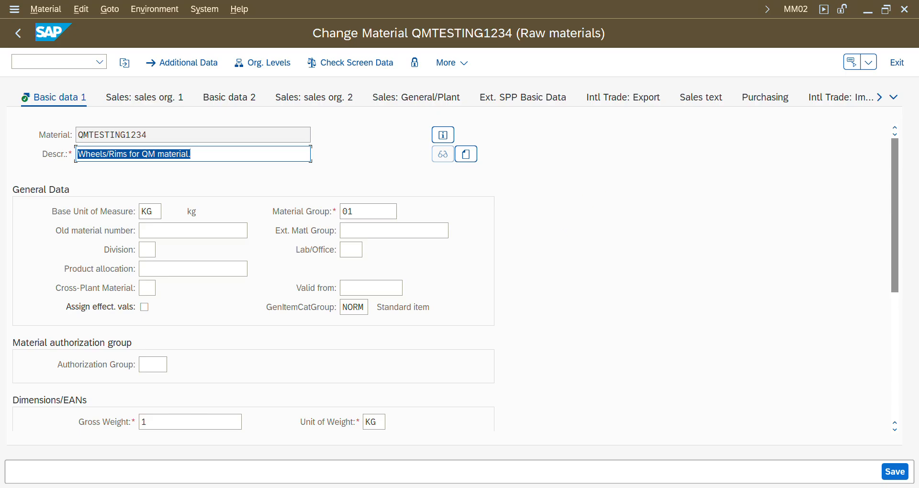
pyautogui.click(893, 97)
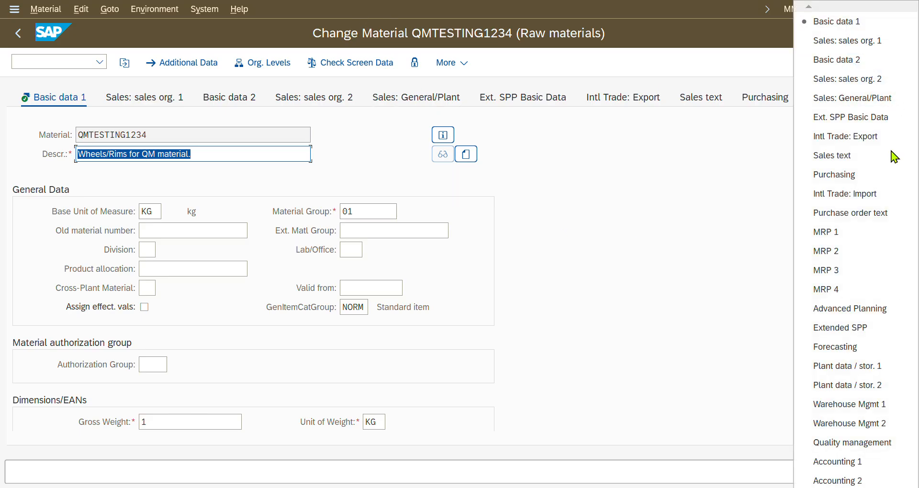
pyautogui.click(848, 445)
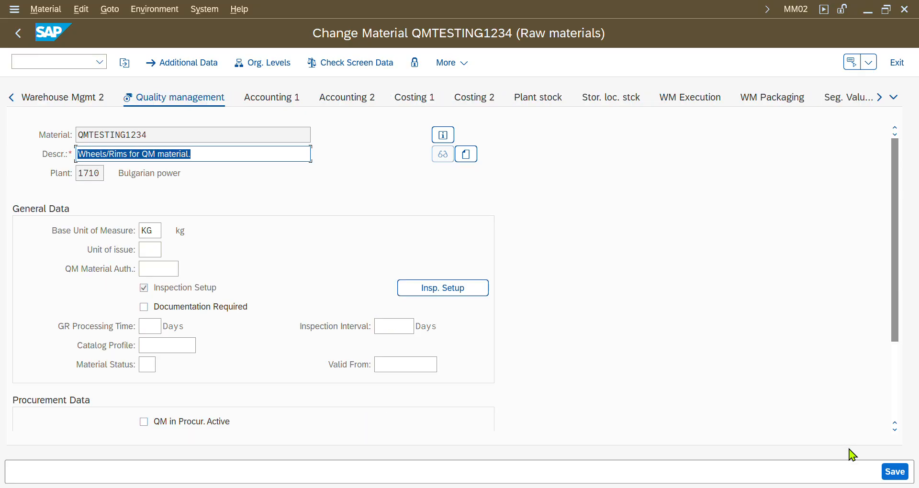
# Step: Review inspection types 01 and 89 and the inspection stock posting setting in the inspection setup, and save the material
pyautogui.click(433, 292)
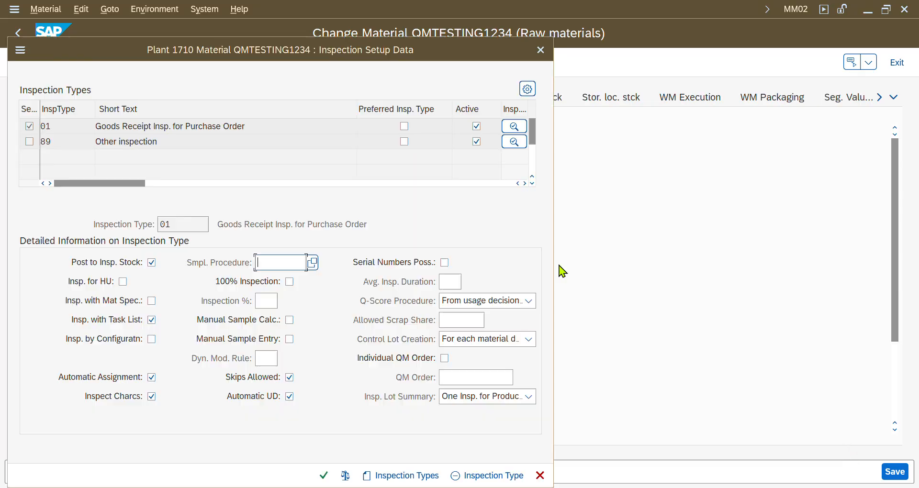
pyautogui.click(81, 128)
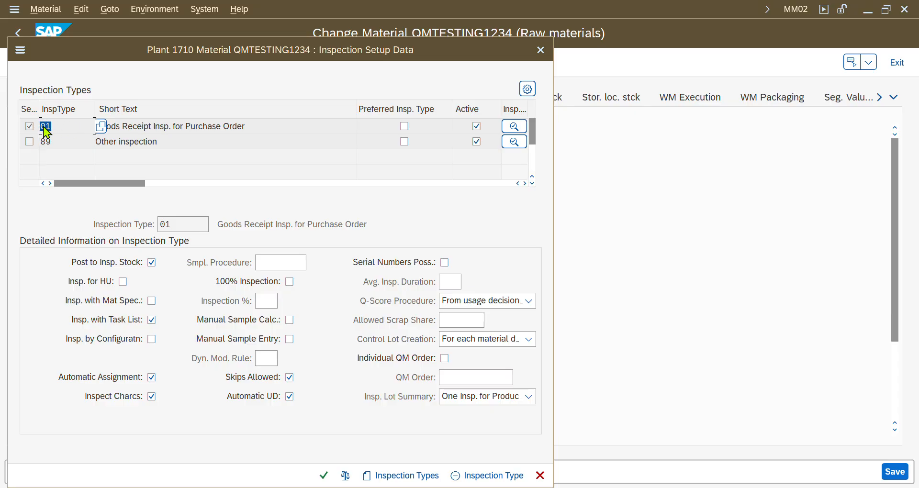
pyautogui.click(56, 142)
pyautogui.moveTo(57, 142); pyautogui.dragTo(34, 144)
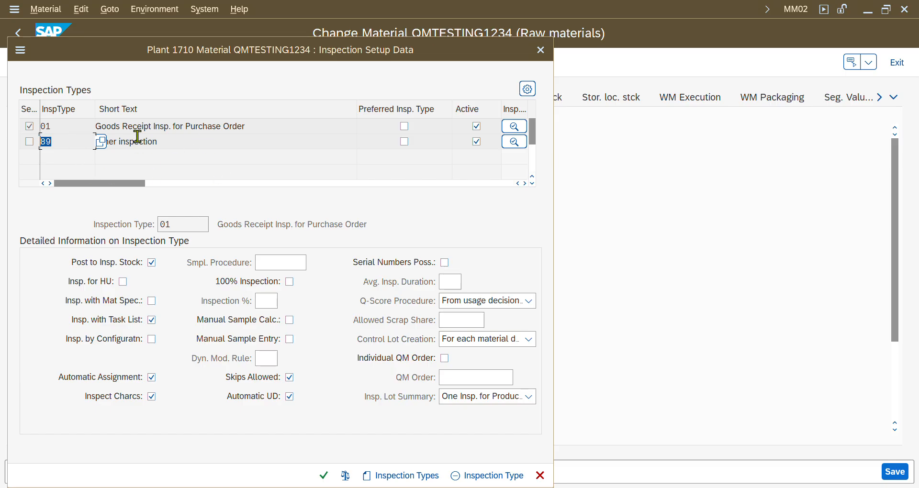
pyautogui.click(76, 141)
pyautogui.click(63, 130)
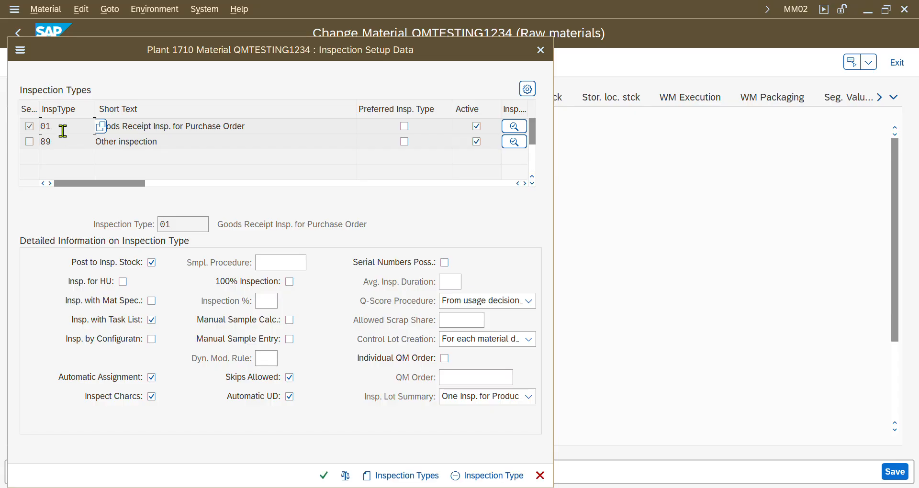
pyautogui.moveTo(258, 128); pyautogui.dragTo(101, 119)
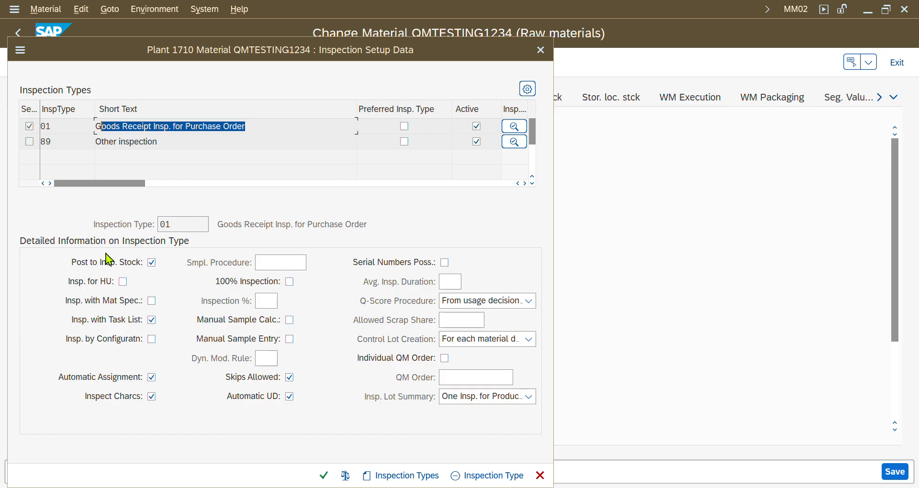
pyautogui.click(149, 263)
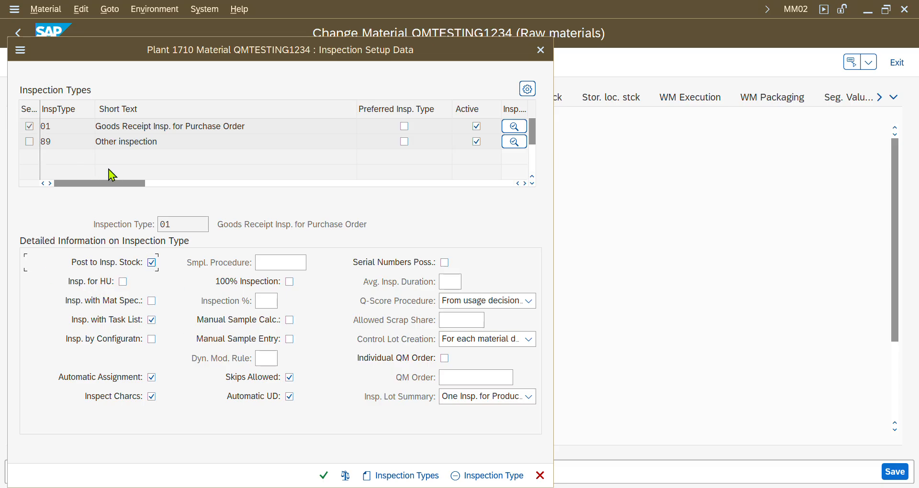
pyautogui.click(324, 477)
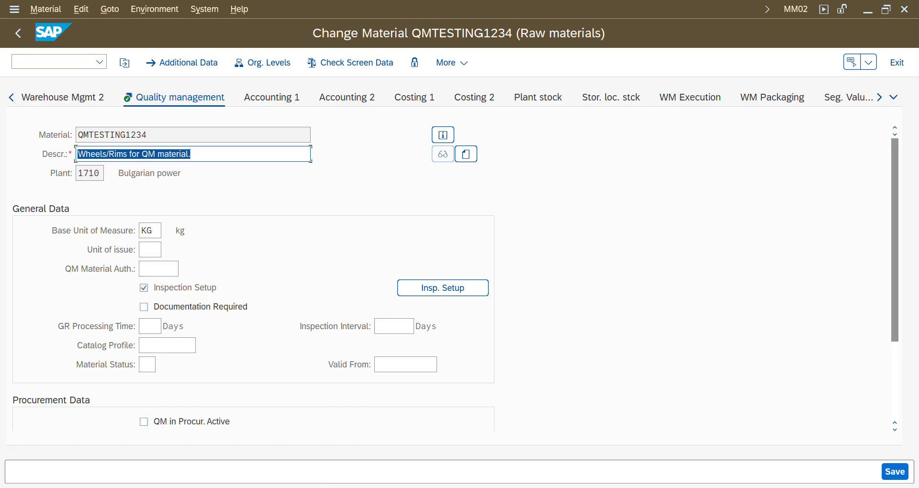
pyautogui.click(907, 478)
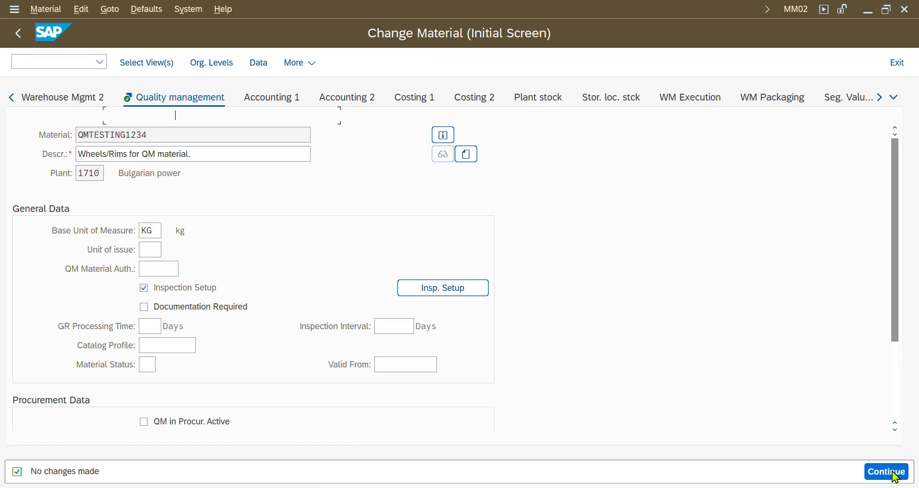
# Step: Consult the flow chart, reopen QMTESTING1234 to examine its Quality management procurement data, and save the material
pyautogui.hotkey('alt', 'Tab')
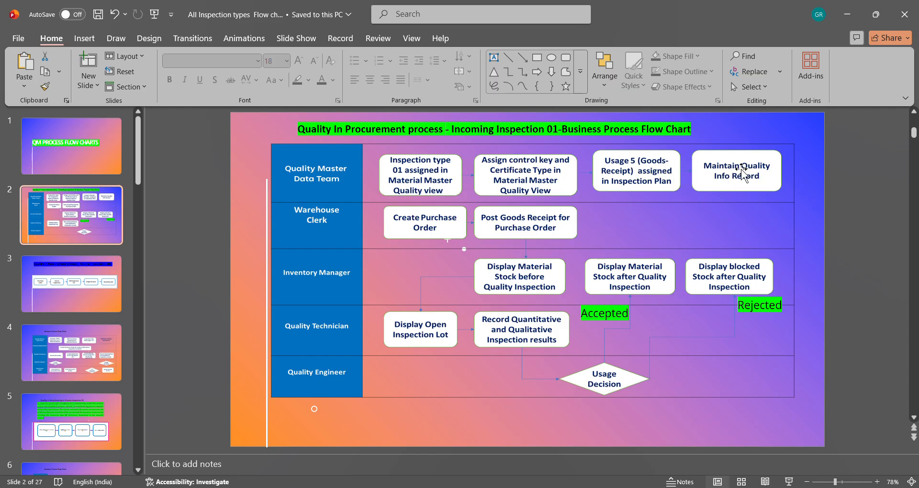
pyautogui.hotkey('alt', 'Tab')
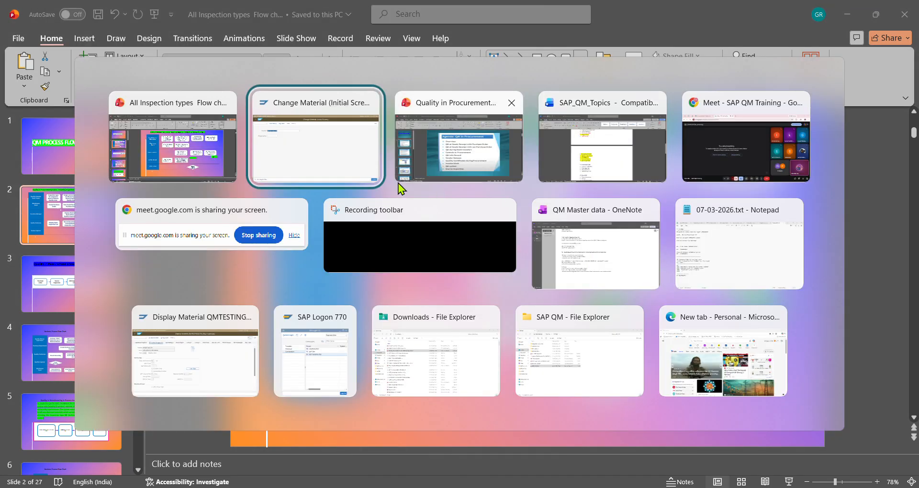
pyautogui.press('Return')
pyautogui.press('Return')
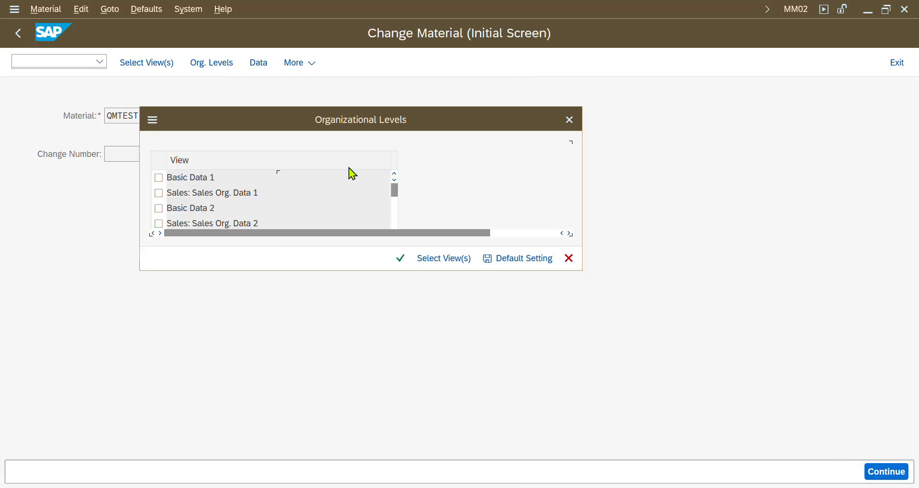
pyautogui.press('Return')
pyautogui.scroll(-2, 340, 186)
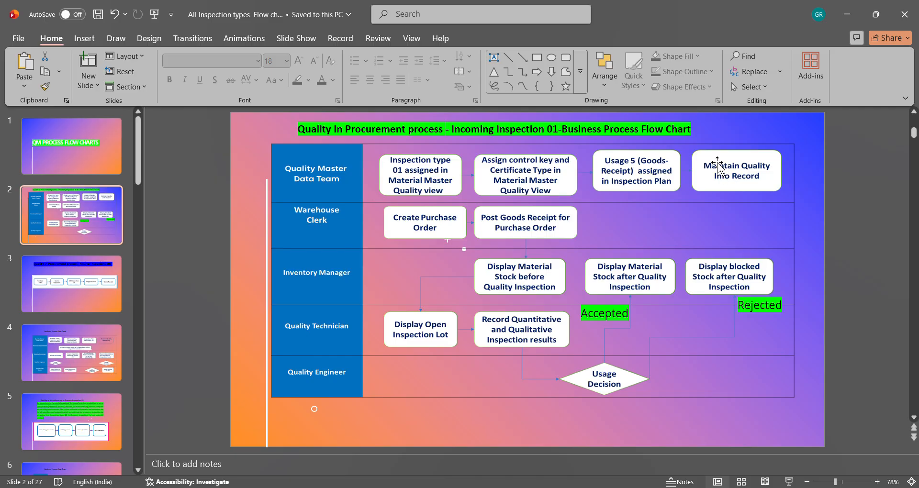
pyautogui.hotkey('alt', 'Tab')
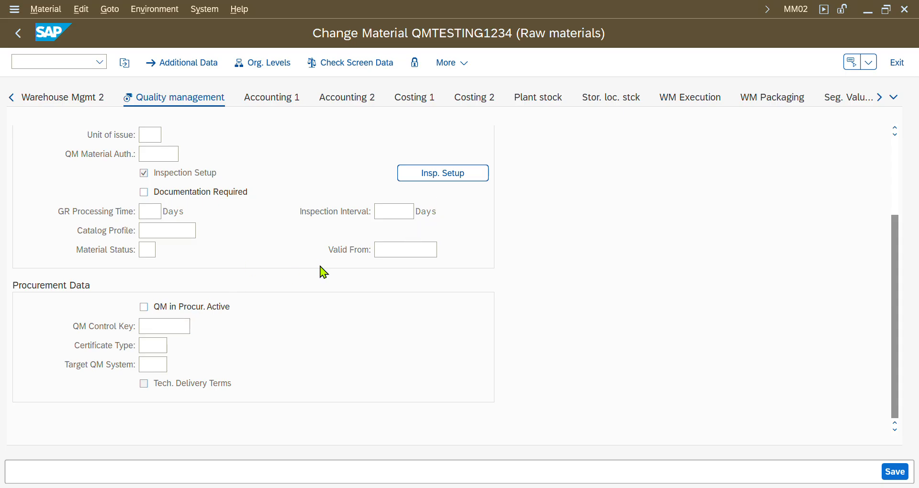
pyautogui.click(899, 478)
pyautogui.hotkey('alt', 'Tab')
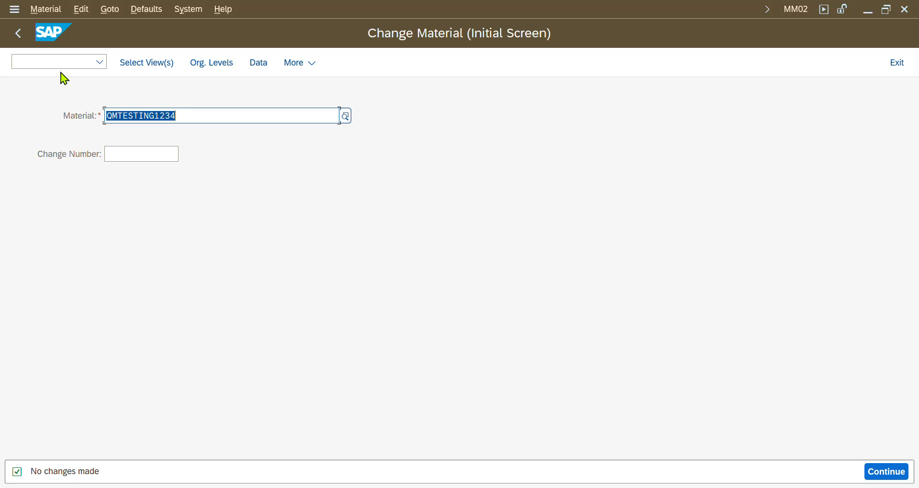
# Step: Start transaction QP03 and enter material QMTESTING1234 and plant 1710 for the inspection plan display
pyautogui.click(54, 62)
pyautogui.write('/nqp03')
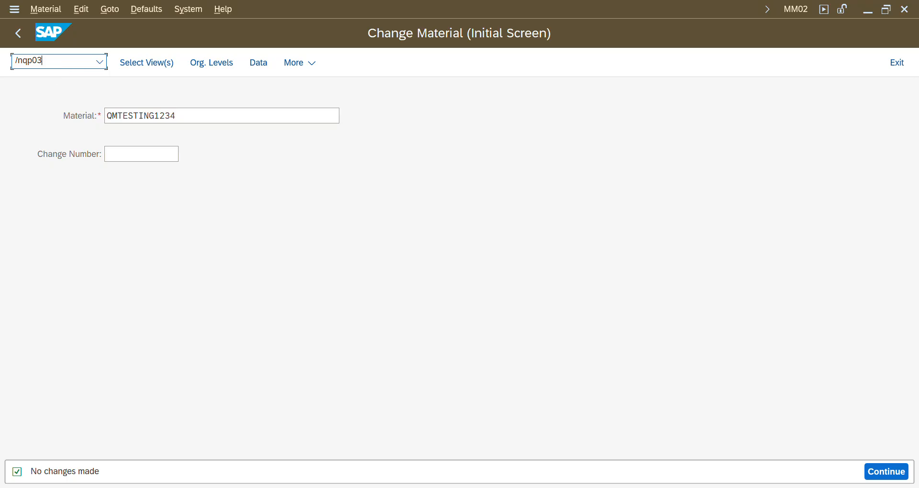
pyautogui.press('Return')
pyautogui.click(161, 121)
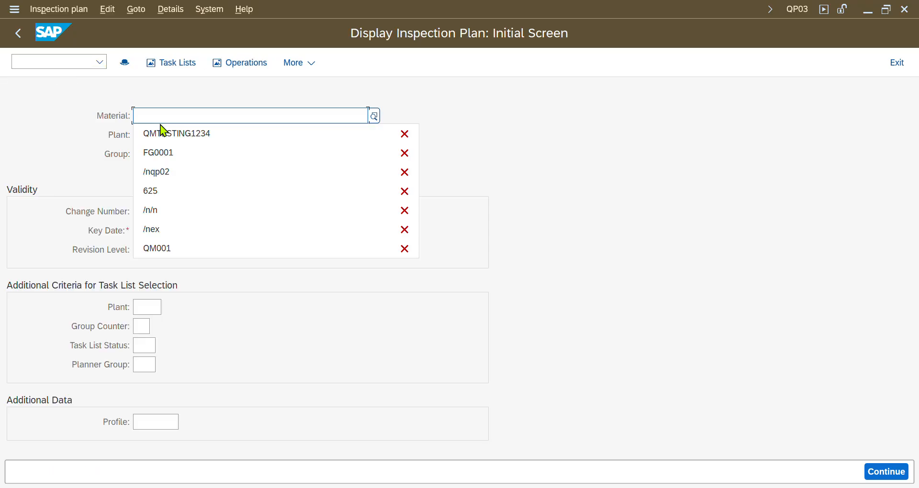
pyautogui.click(163, 132)
pyautogui.click(147, 134)
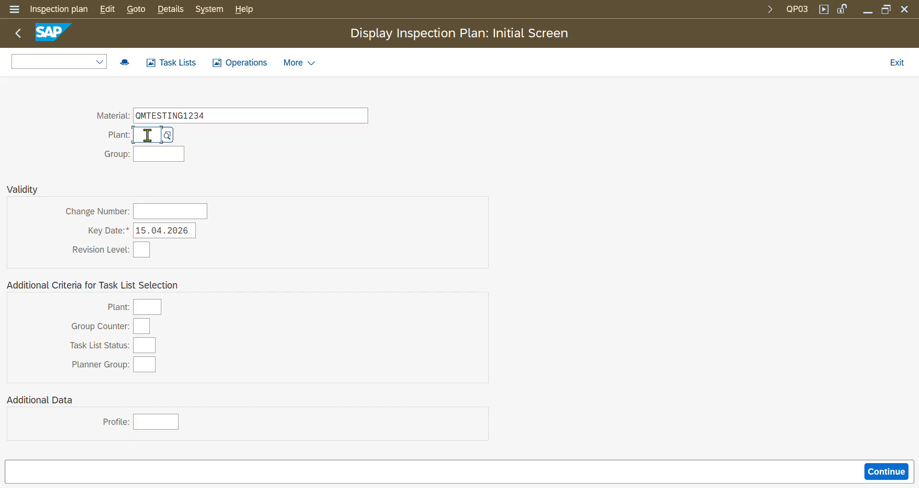
pyautogui.click(151, 154)
# Step: List the material's task list groups and open the inspection plan of group 24 with usage 5
pyautogui.click(149, 154)
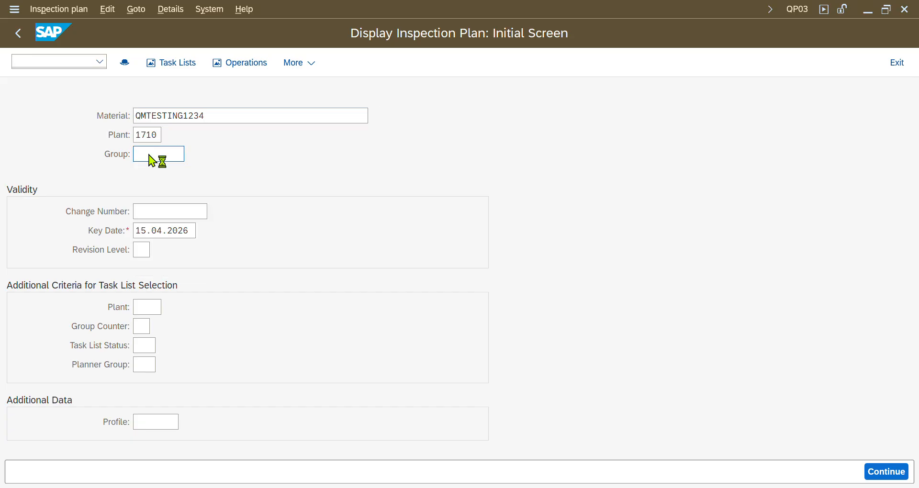
pyautogui.press('F4')
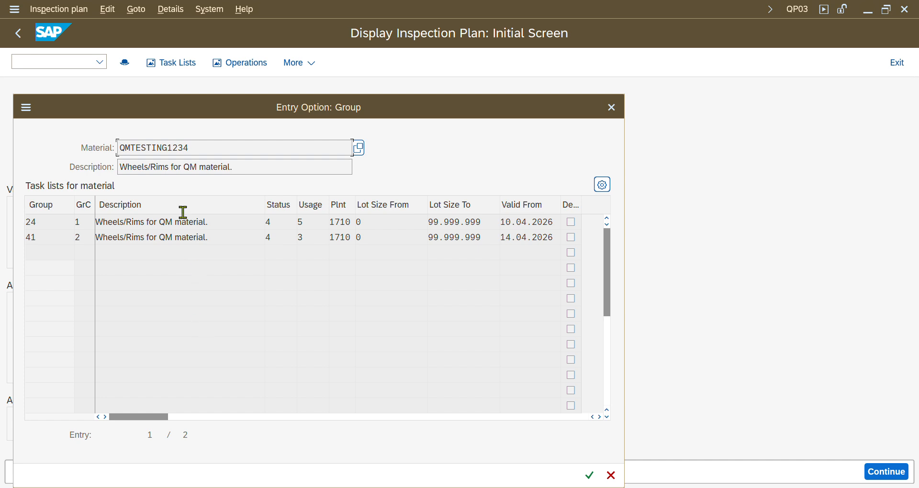
pyautogui.moveTo(148, 121); pyautogui.dragTo(315, 129)
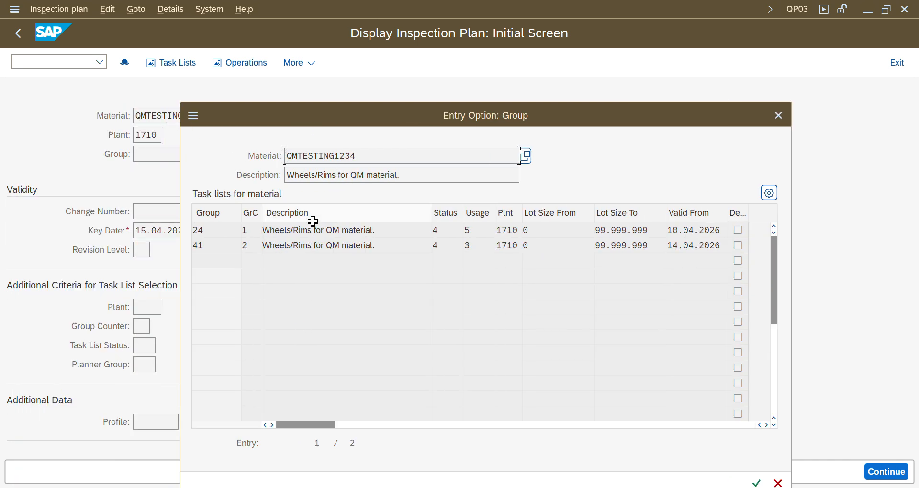
pyautogui.click(483, 232)
pyautogui.click(474, 230)
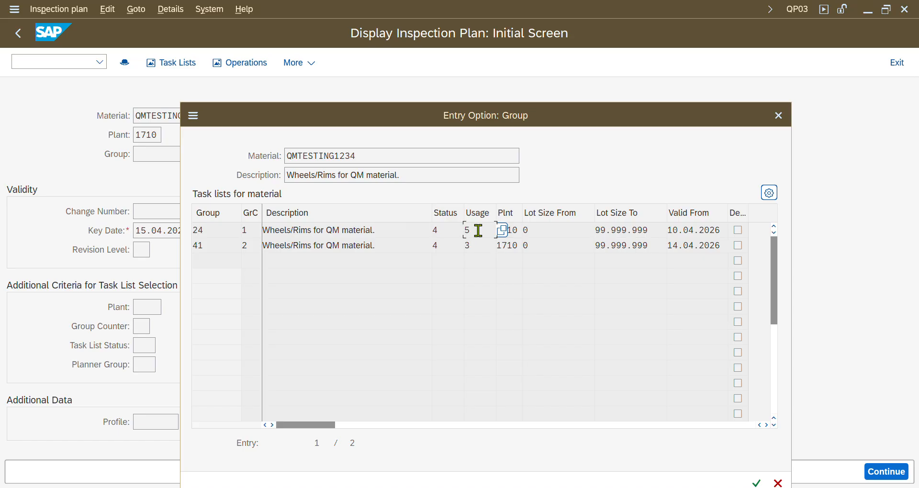
pyautogui.doubleClick(214, 235)
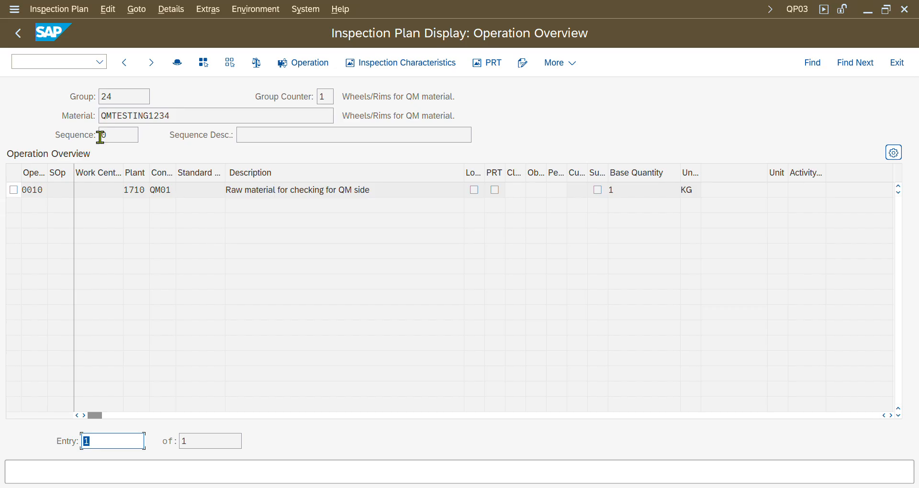
# Step: Open the inspection plan's header details and check the usage 5 Goods Receipt assignment against the flow chart in PowerPoint
pyautogui.click(177, 62)
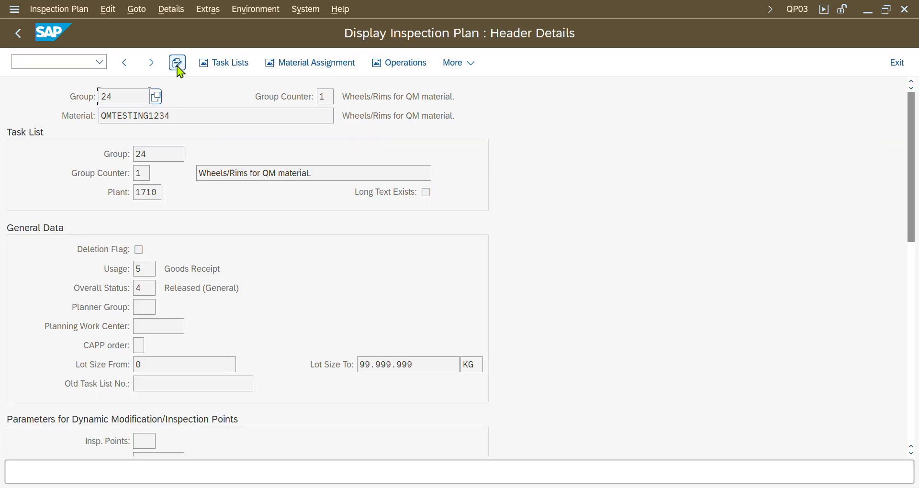
pyautogui.click(148, 270)
pyautogui.doubleClick(140, 270)
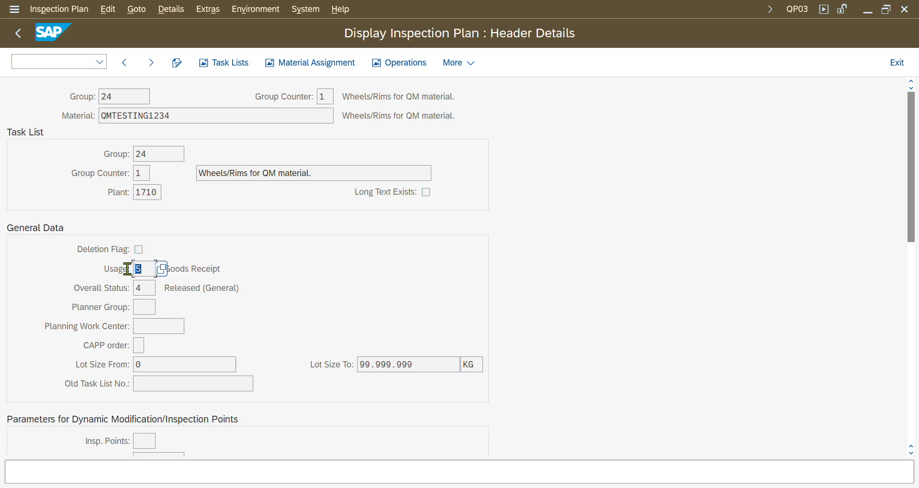
pyautogui.moveTo(230, 265); pyautogui.dragTo(173, 266)
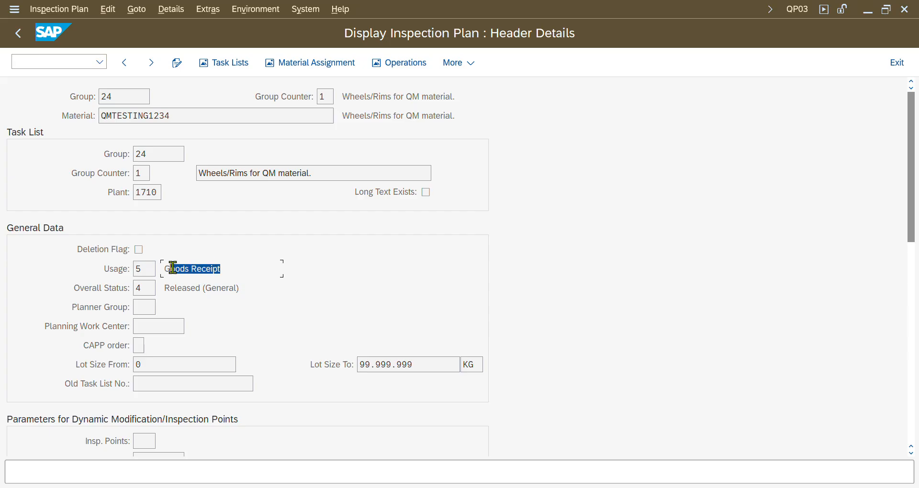
pyautogui.hotkey('alt', 'Tab')
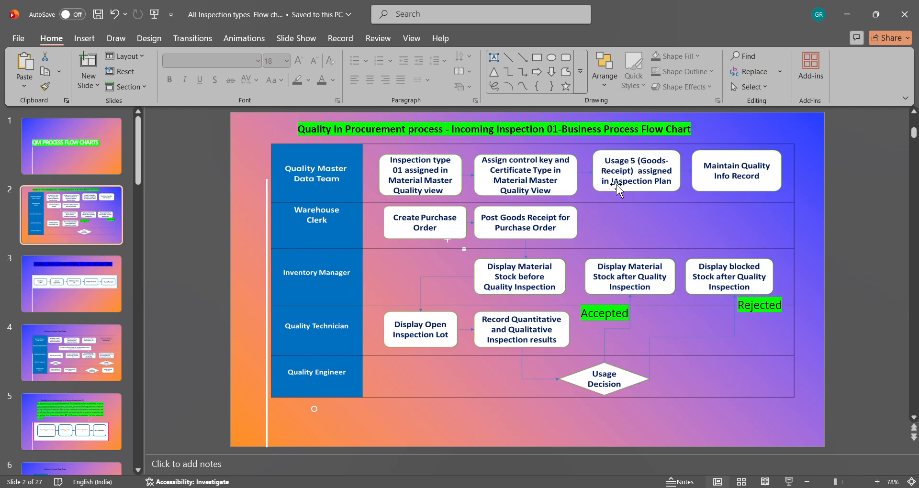
pyautogui.hotkey('alt', 'Tab')
pyautogui.moveTo(148, 269); pyautogui.dragTo(127, 274)
pyautogui.click(180, 269)
pyautogui.moveTo(221, 271); pyautogui.dragTo(160, 269)
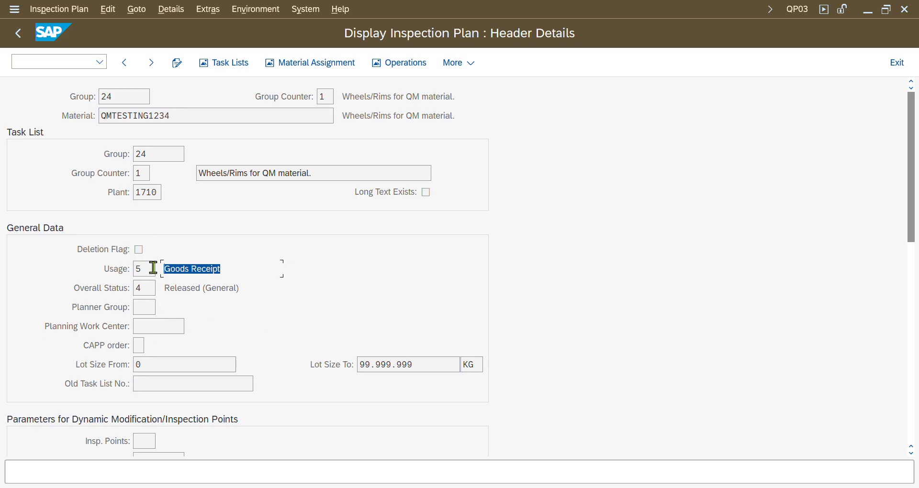
# Step: Open the inspection characteristics of operation 0010 and review the master characteristics LENGTH1 and COLOR1
pyautogui.click(395, 66)
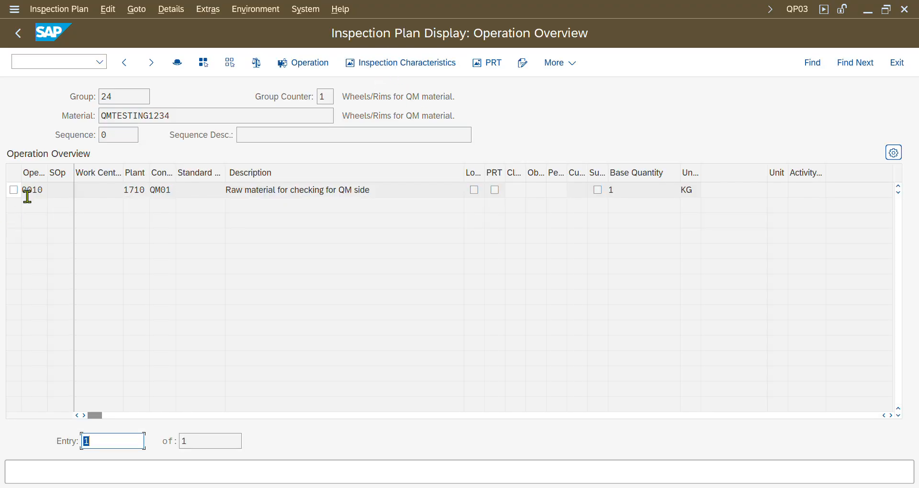
pyautogui.click(14, 190)
pyautogui.click(410, 63)
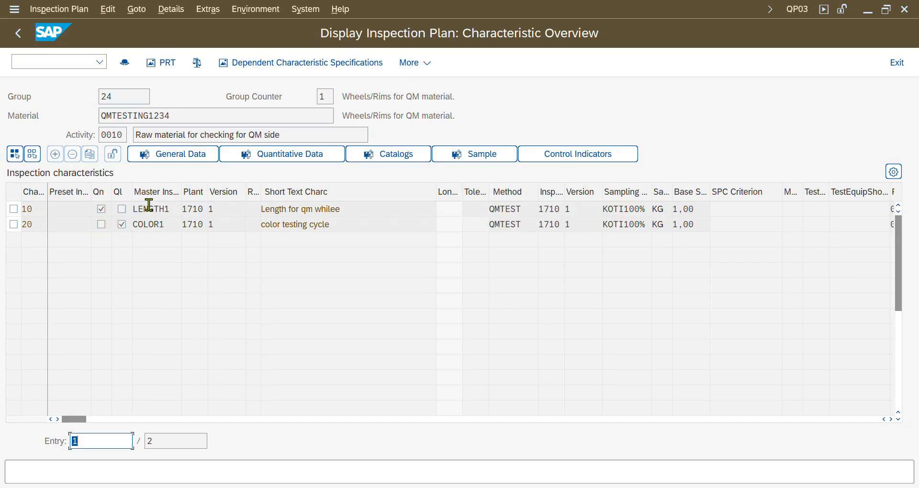
pyautogui.moveTo(179, 211); pyautogui.dragTo(135, 224)
# Step: Consult the results recording and purchase order stages of the incoming inspection flow chart in PowerPoint, and return to SAP
pyautogui.hotkey('alt', 'Tab')
pyautogui.hotkey('alt', 'Tab')
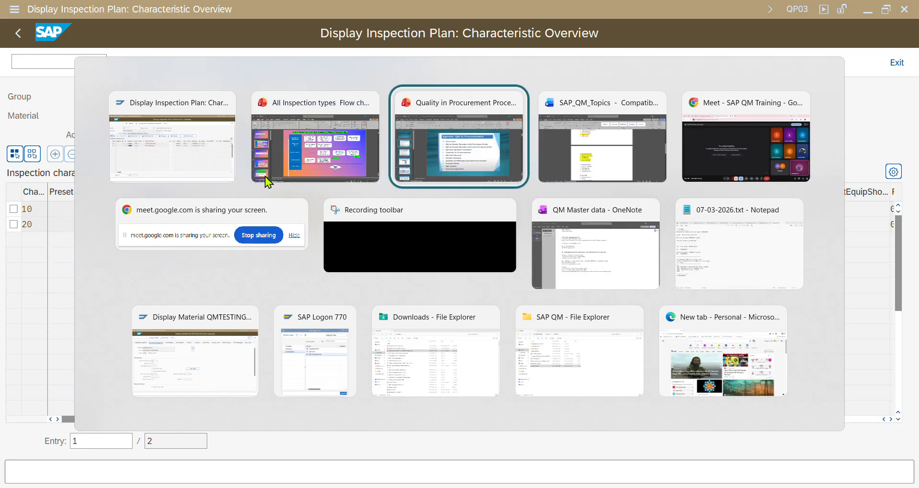
pyautogui.click(358, 133)
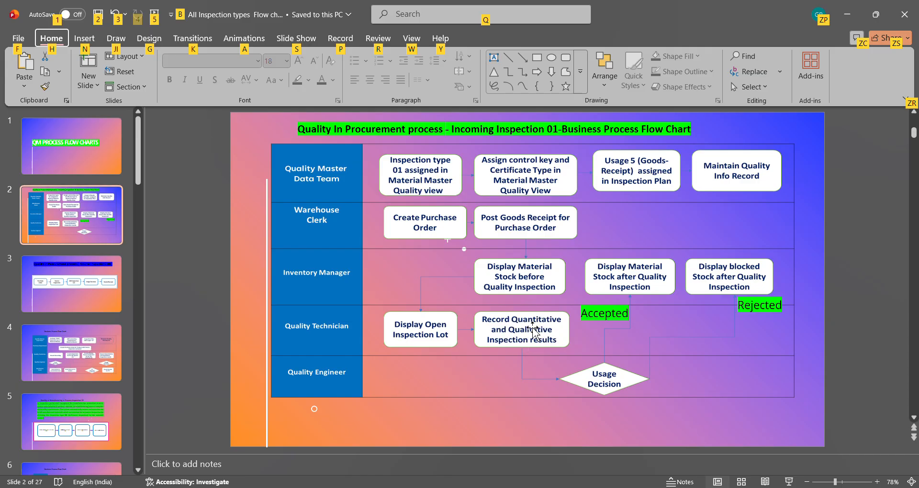
pyautogui.hotkey('alt', 'Tab')
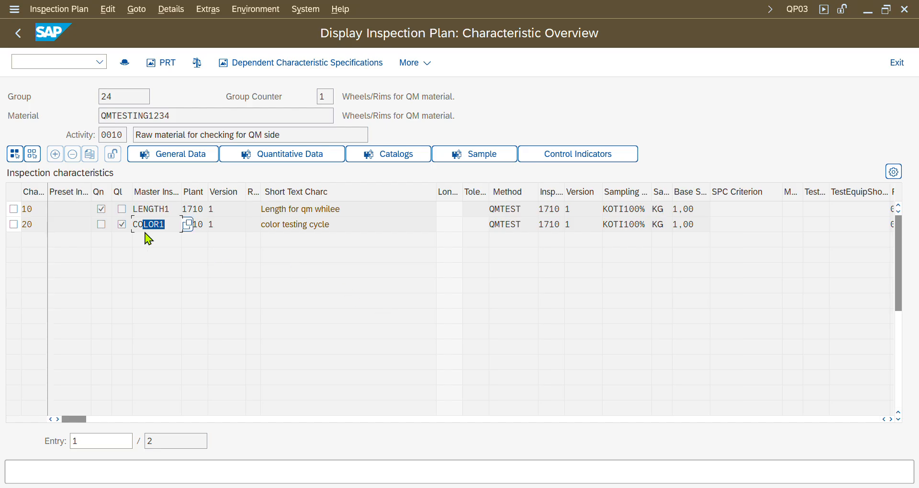
pyautogui.hotkey('alt', 'Tab')
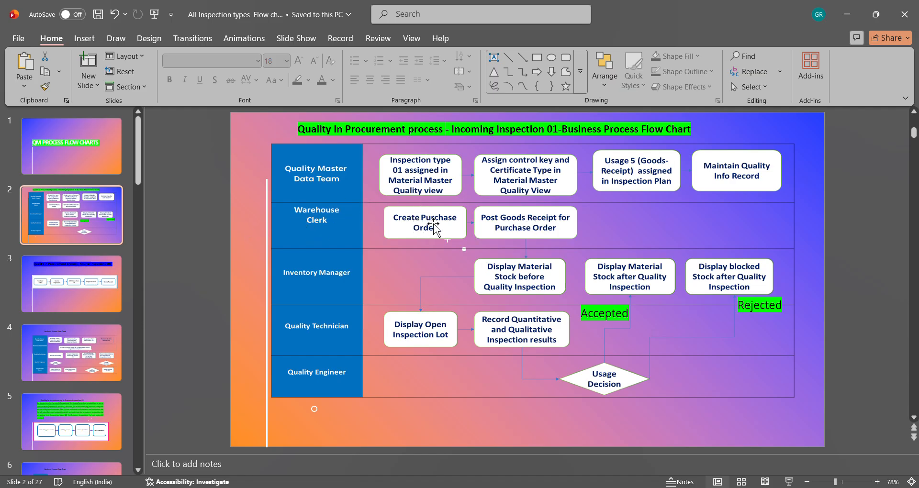
pyautogui.hotkey('alt', 'Tab')
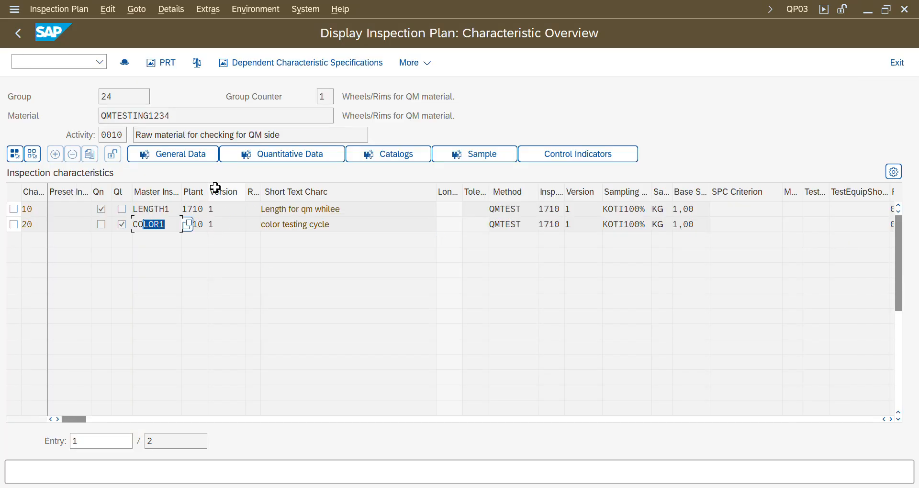
# Step: Leave the inspection plan display with /n and start transaction ME21N to create a purchase order
pyautogui.click(49, 64)
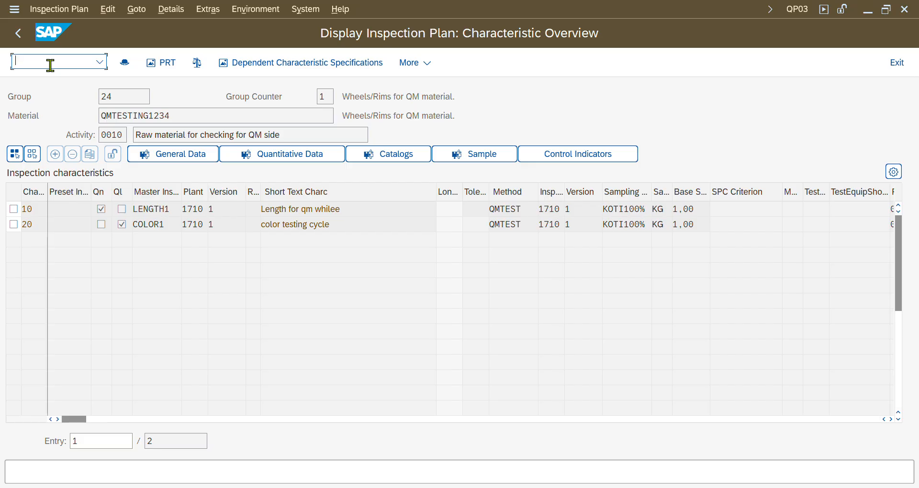
pyautogui.click(18, 35)
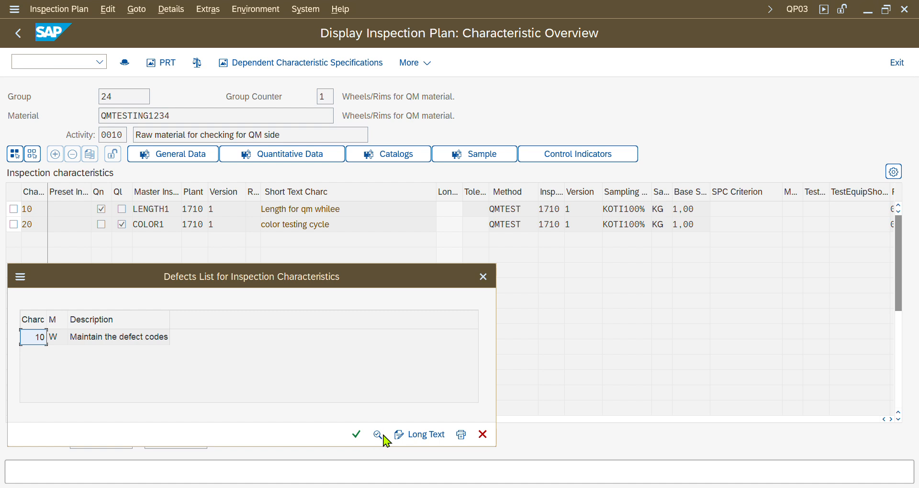
pyautogui.click(378, 434)
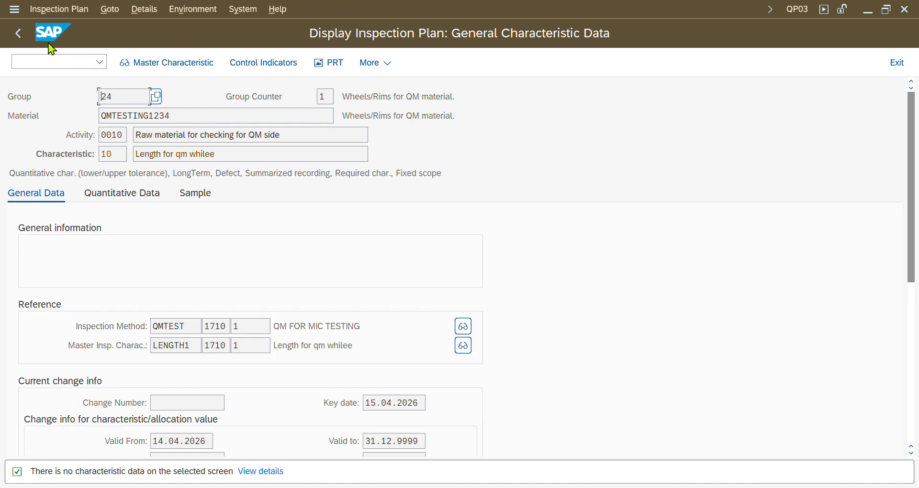
pyautogui.click(18, 33)
pyautogui.click(47, 61)
pyautogui.write('/n')
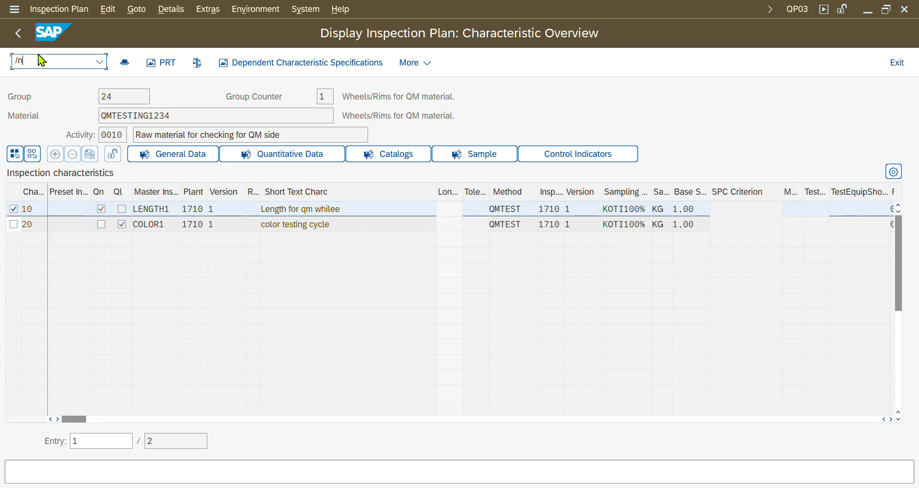
pyautogui.press('Return')
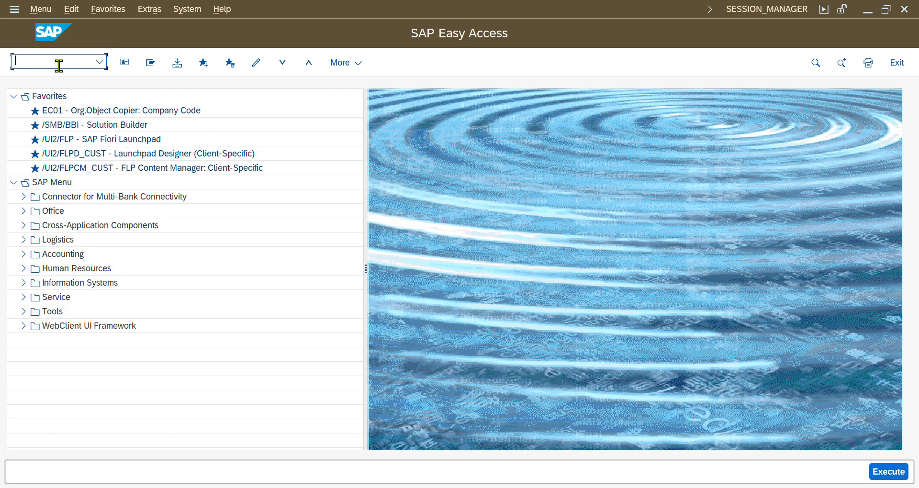
pyautogui.write('me21n')
pyautogui.press('Return')
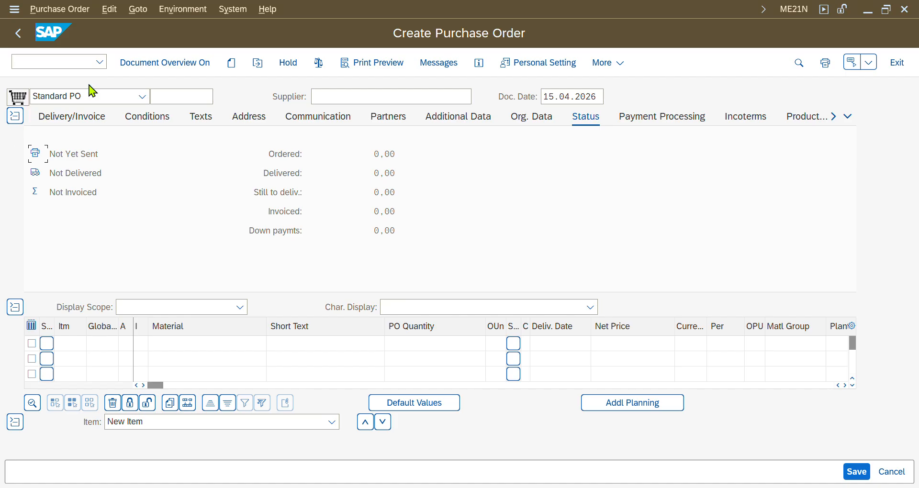
# Step: Show and hide the document overview, and add a purchase order item for material QMTESTING1234 with a quantity of 100
pyautogui.click(159, 67)
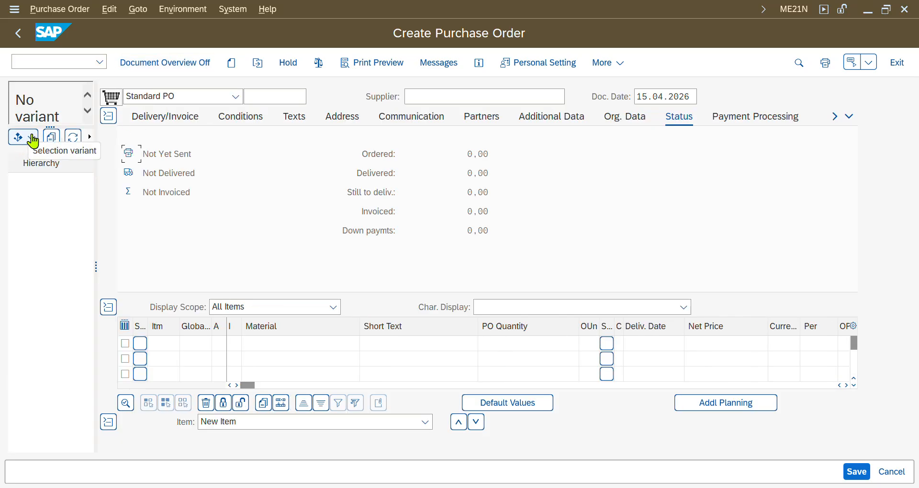
pyautogui.click(157, 66)
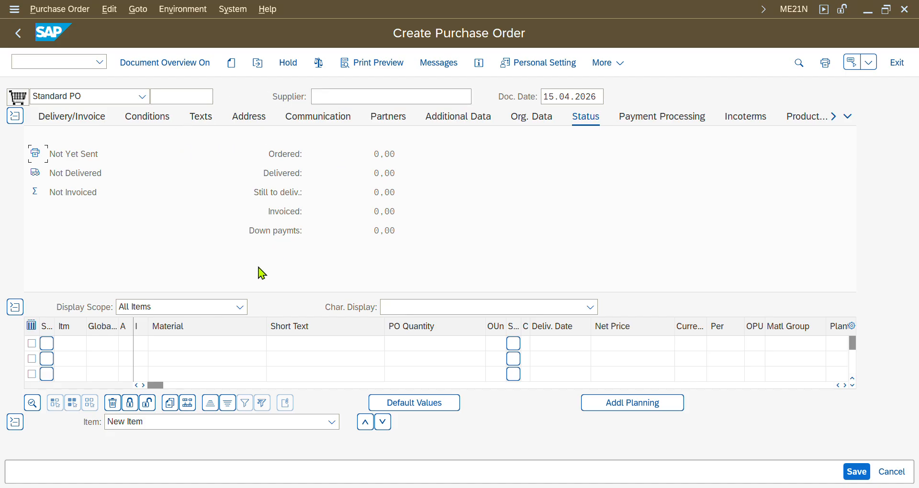
pyautogui.click(171, 342)
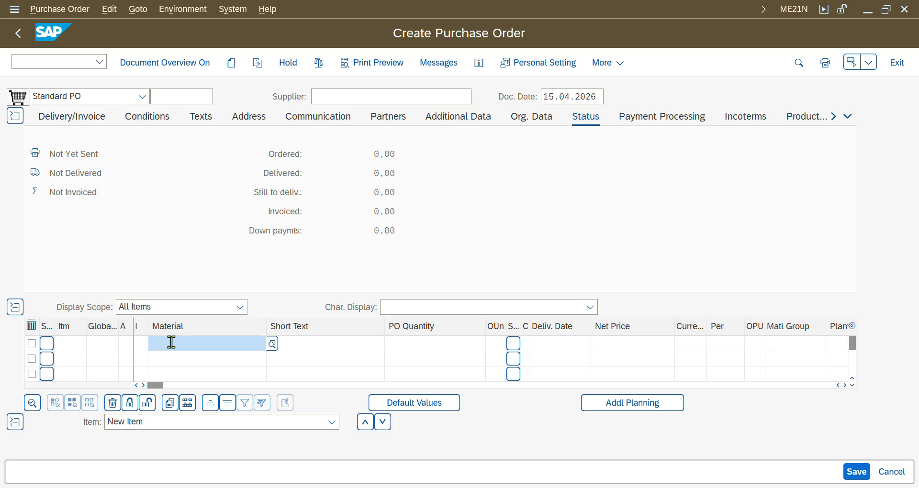
pyautogui.write('qmtesting')
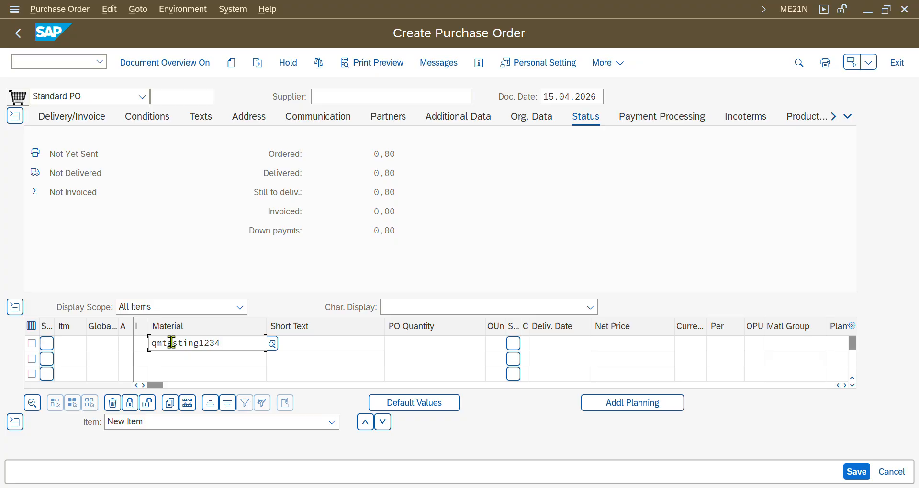
pyautogui.write('1234')
pyautogui.click(217, 416)
pyautogui.click(393, 344)
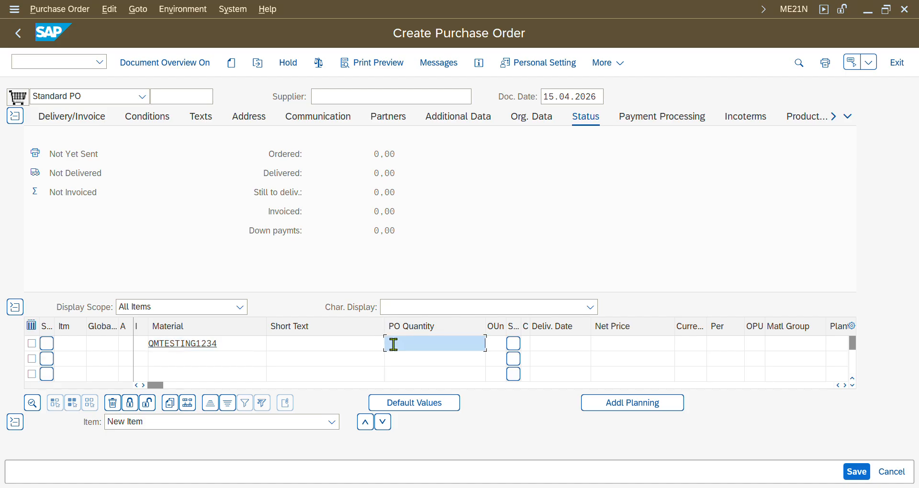
pyautogui.write('100')
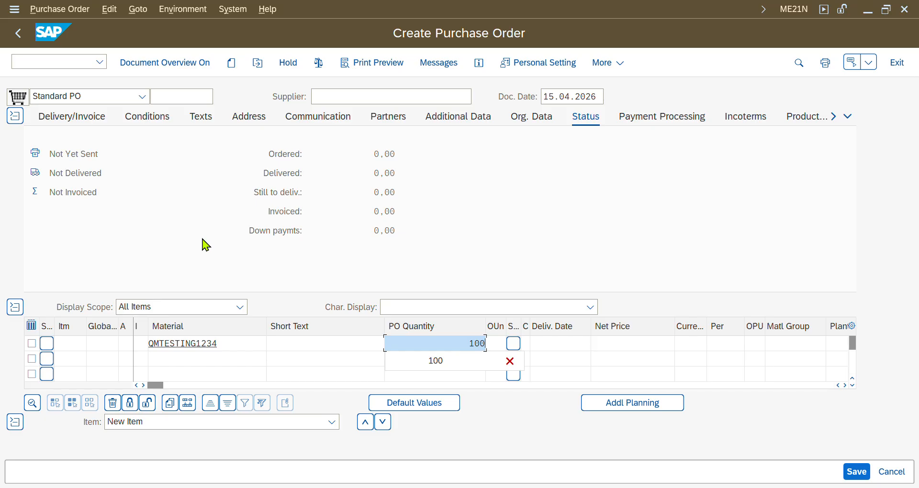
pyautogui.press('Return')
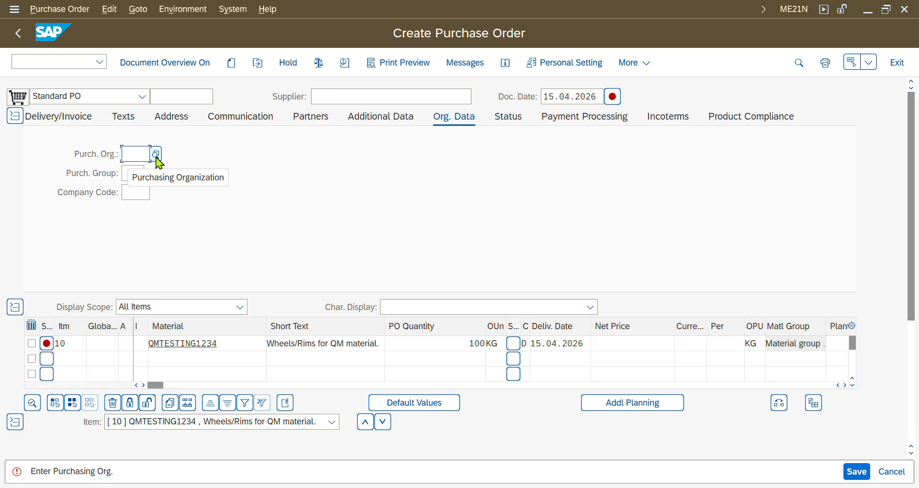
# Step: Set the purchase order's purchasing organization to 1710 and its purchasing group to 001
pyautogui.click(130, 155)
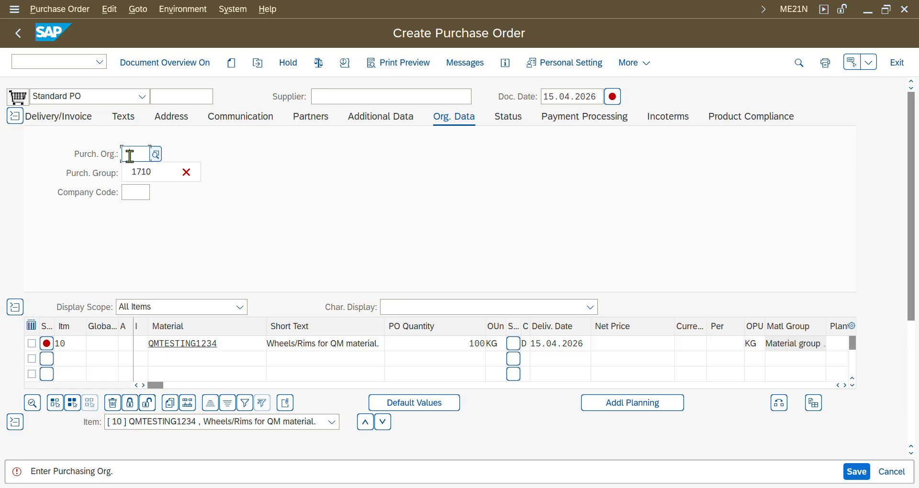
pyautogui.click(139, 173)
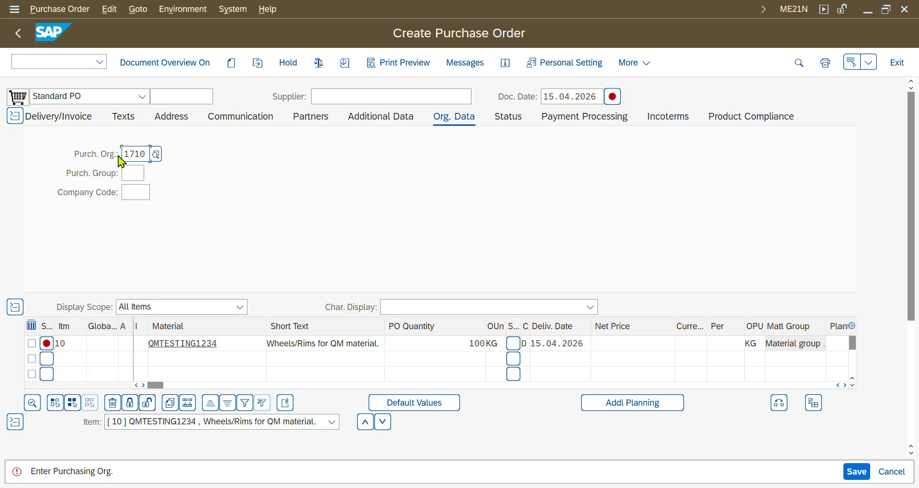
pyautogui.click(126, 173)
pyautogui.click(145, 188)
# Step: Filter the company code value list for 1710 and set the purchase order's company code to 1710, Global bike manufacturing
pyautogui.click(140, 191)
pyautogui.click(156, 193)
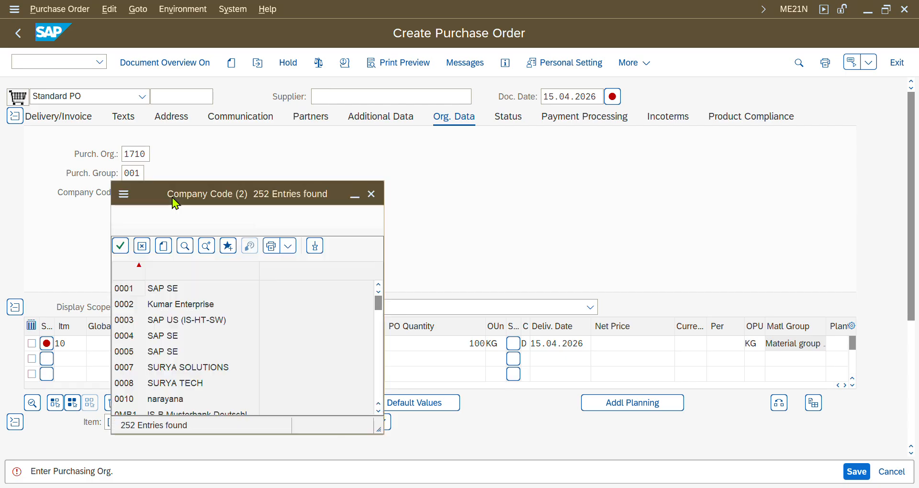
pyautogui.scroll(-20, 236, 310)
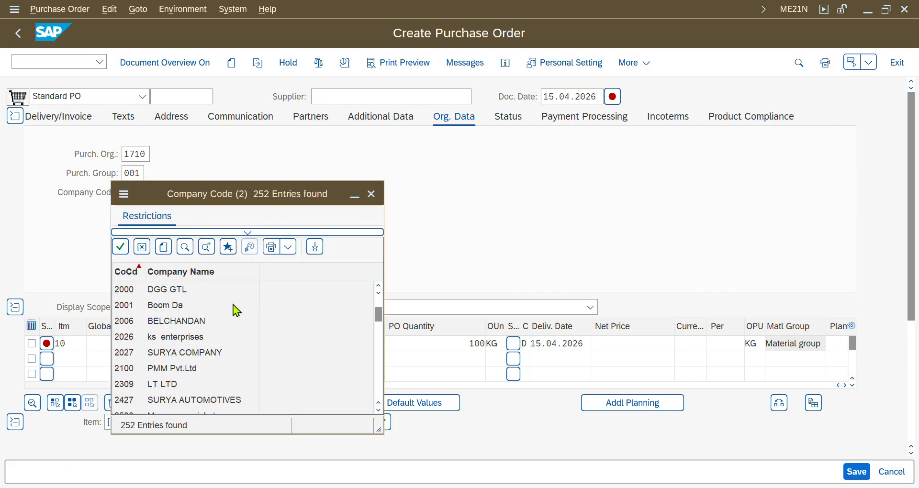
pyautogui.scroll(-20, 236, 311)
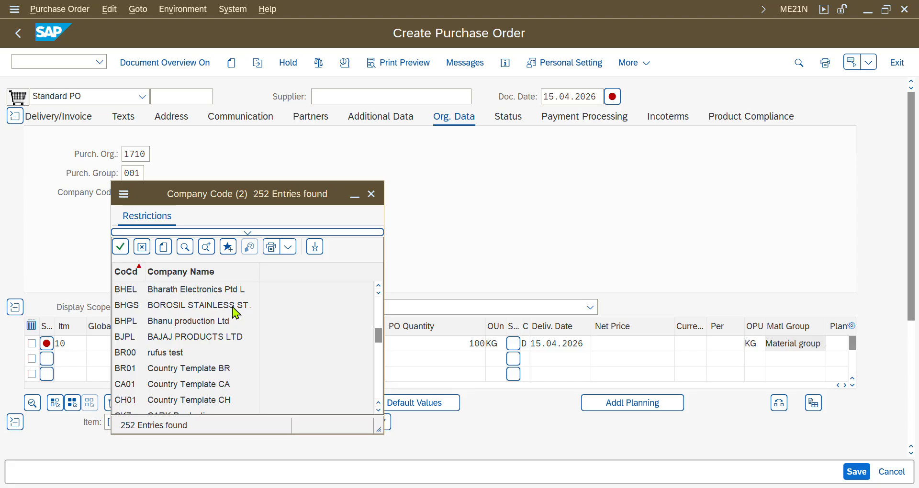
pyautogui.scroll(-20, 236, 313)
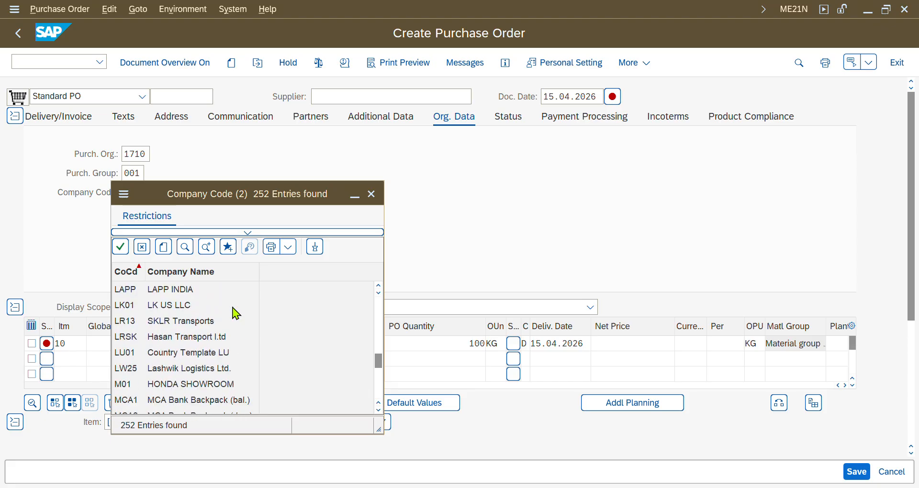
pyautogui.scroll(-15, 236, 314)
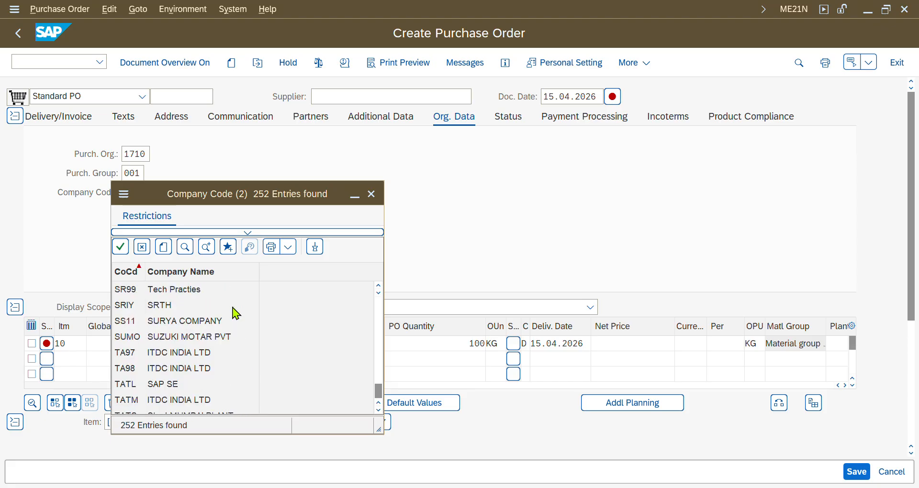
pyautogui.click(246, 233)
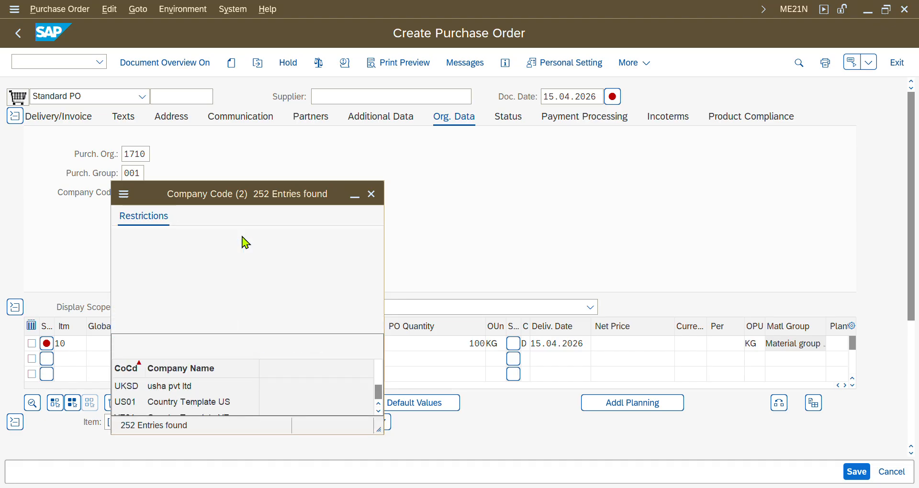
pyautogui.write('1710')
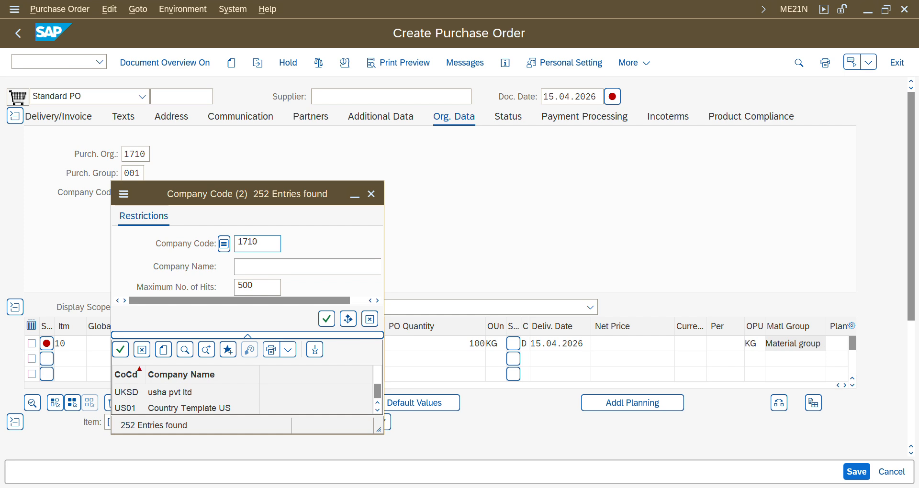
pyautogui.press('Return')
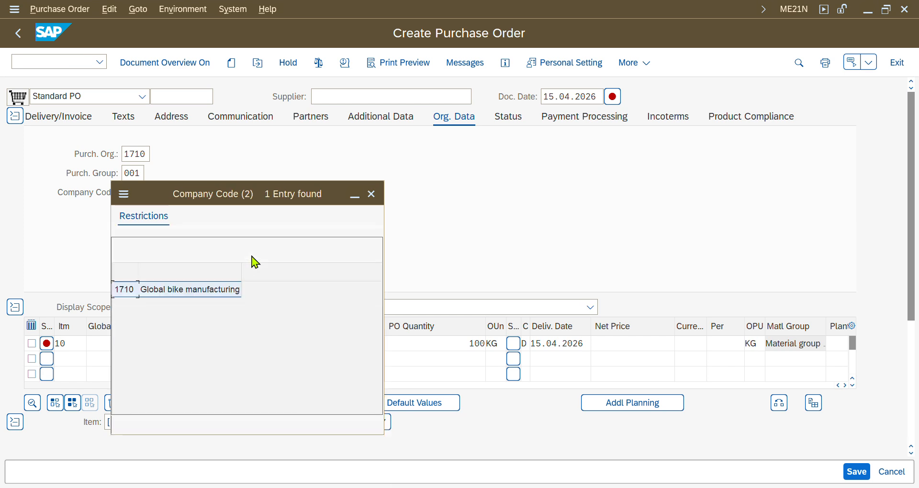
pyautogui.doubleClick(178, 290)
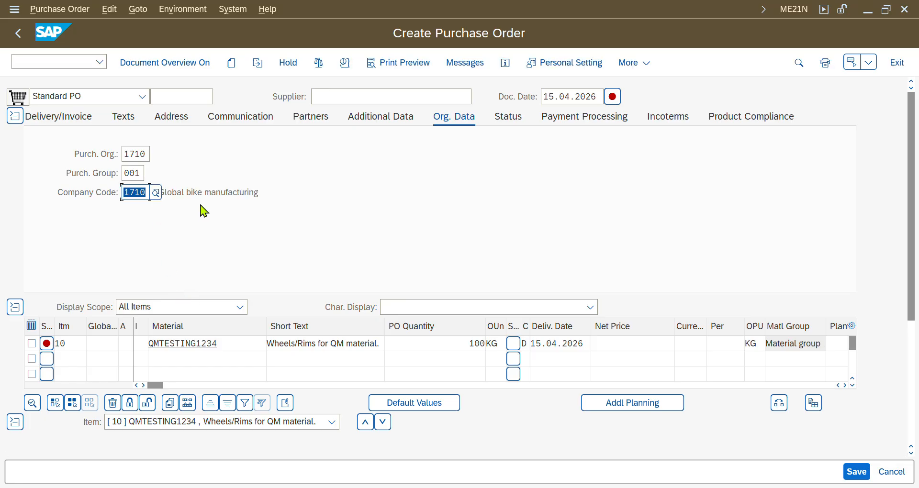
pyautogui.moveTo(262, 199); pyautogui.dragTo(123, 190)
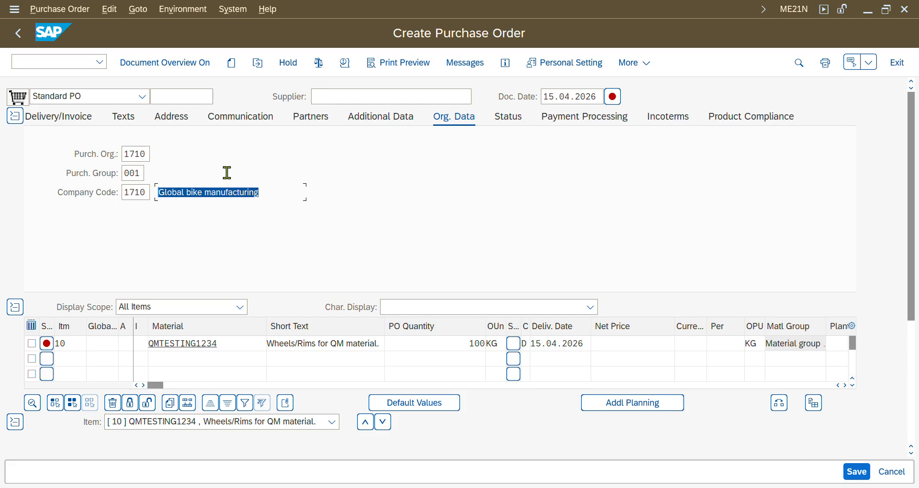
pyautogui.press('Return')
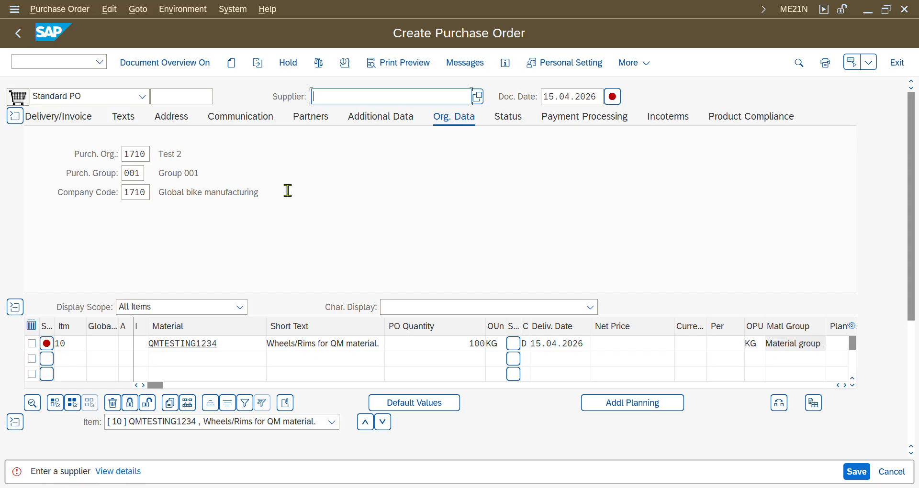
# Step: Set Domestic US Supplier 1 as the supplier, checking its number against QMTESTING1234's goods receipt inspection lot in the other SAP session
pyautogui.click(357, 90)
pyautogui.click(356, 118)
pyautogui.hotkey('alt', 'Tab')
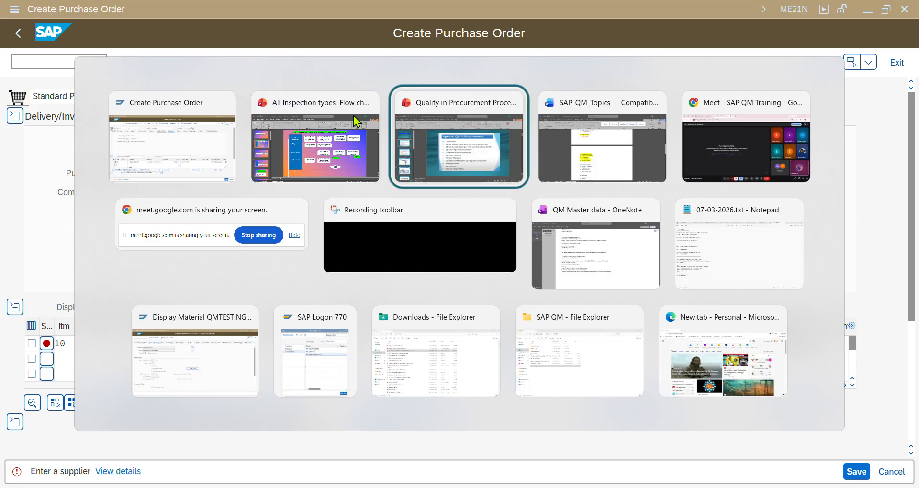
pyautogui.click(191, 387)
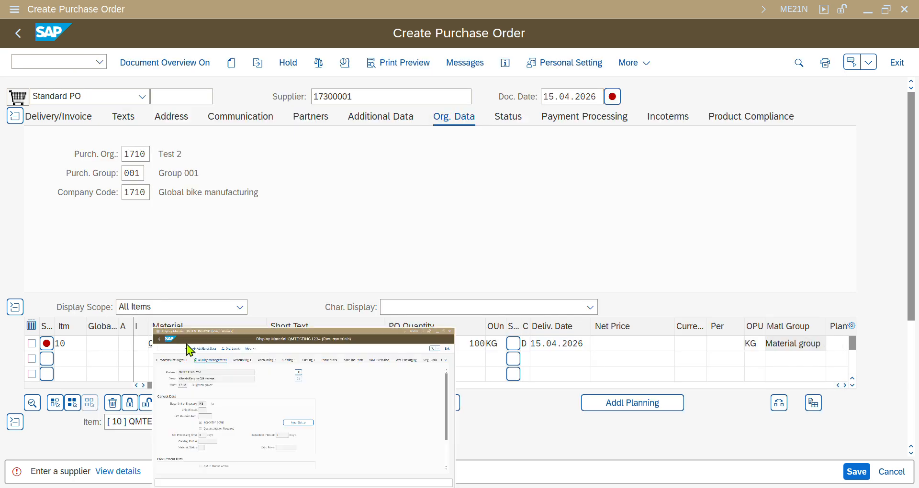
pyautogui.click(20, 36)
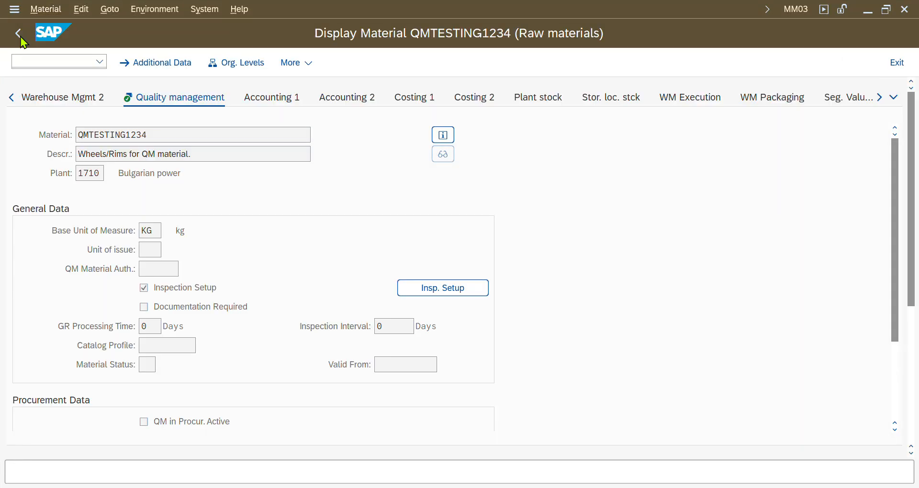
pyautogui.click(21, 37)
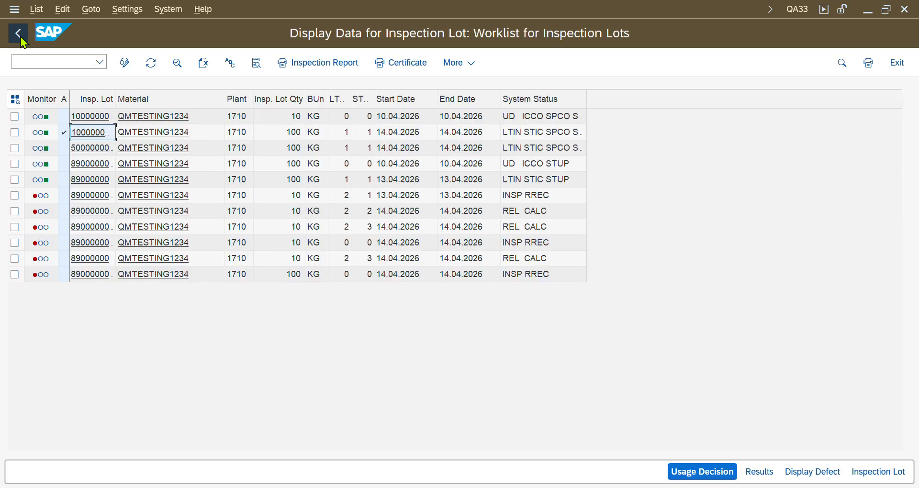
pyautogui.click(103, 137)
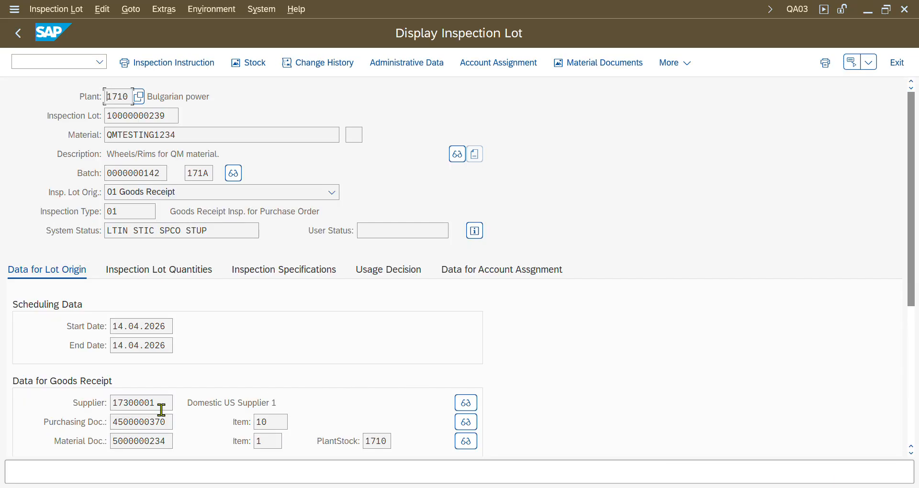
pyautogui.moveTo(161, 406); pyautogui.dragTo(83, 408)
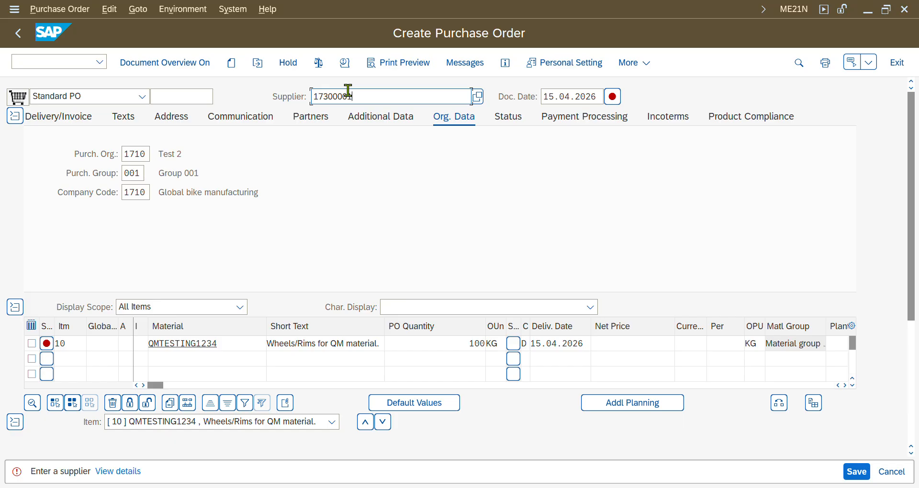
pyautogui.press('Return')
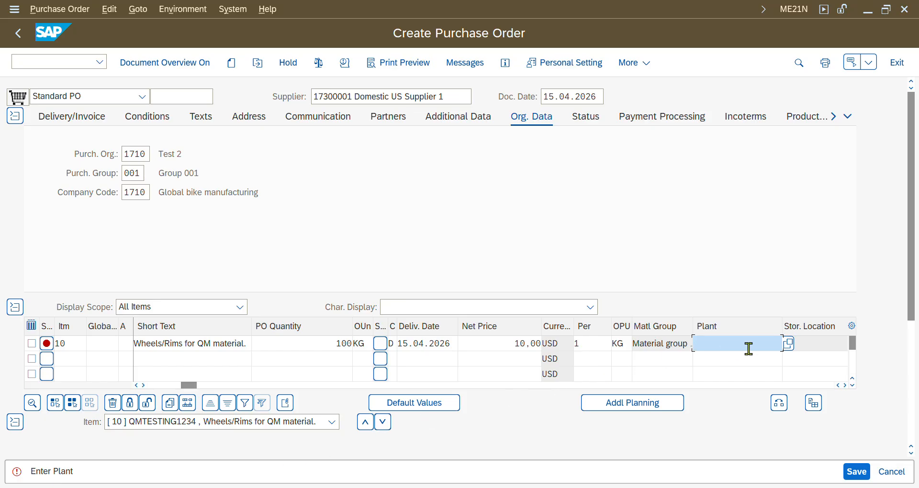
# Step: Set the purchase order item's plant to 1710 and keep the delivery date of 15.04.2026
pyautogui.write('1710')
pyautogui.press('Return')
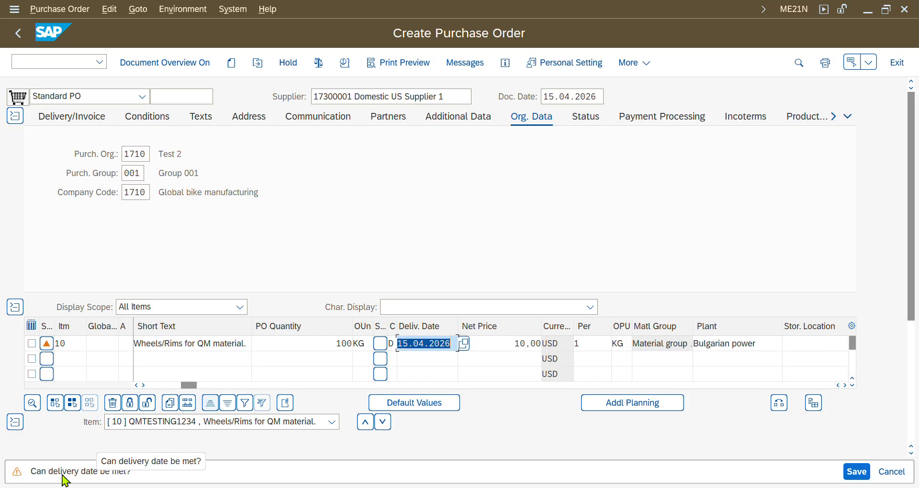
pyautogui.press('Return')
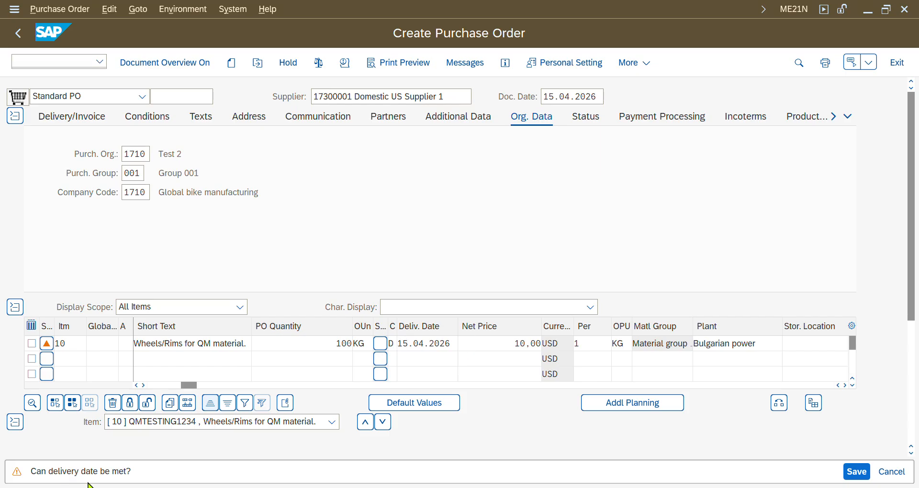
pyautogui.press('Return')
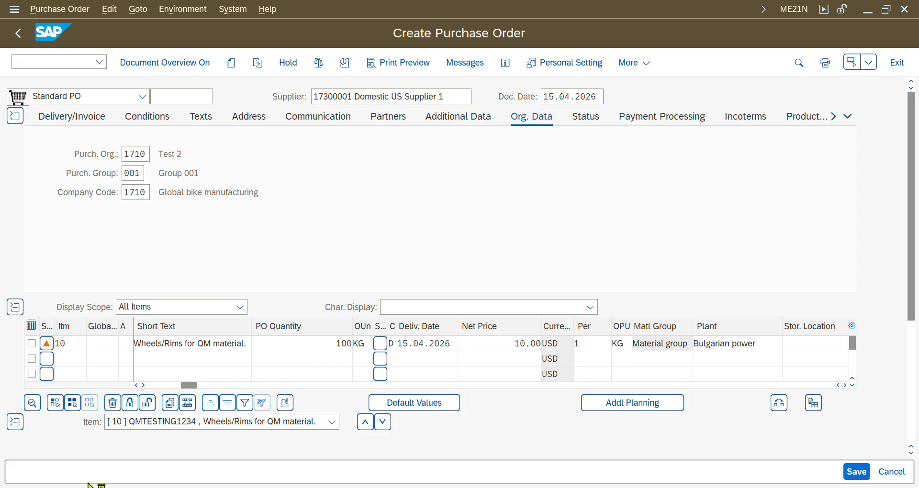
pyautogui.press('Return')
pyautogui.press('Return')
pyautogui.press('Return')
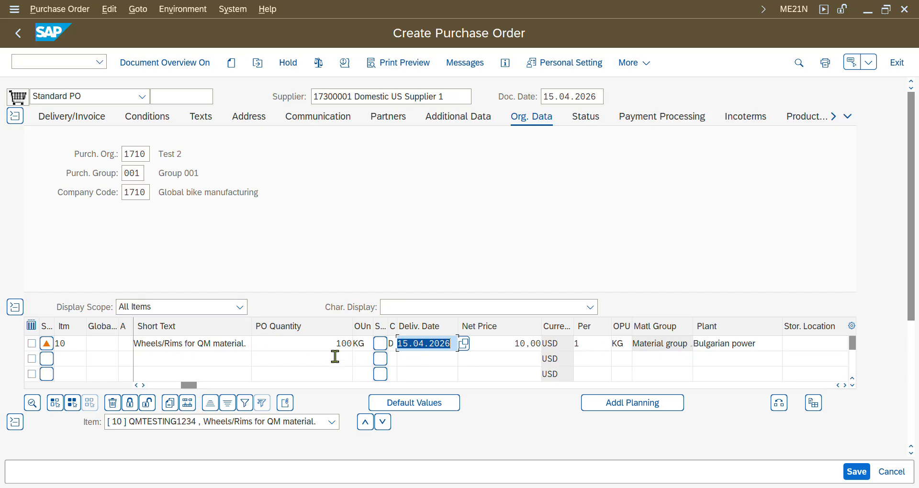
# Step: Examine the item detail's quantities, weights and delivery schedule for item 10, collapsing and restoring the item overview
pyautogui.click(348, 344)
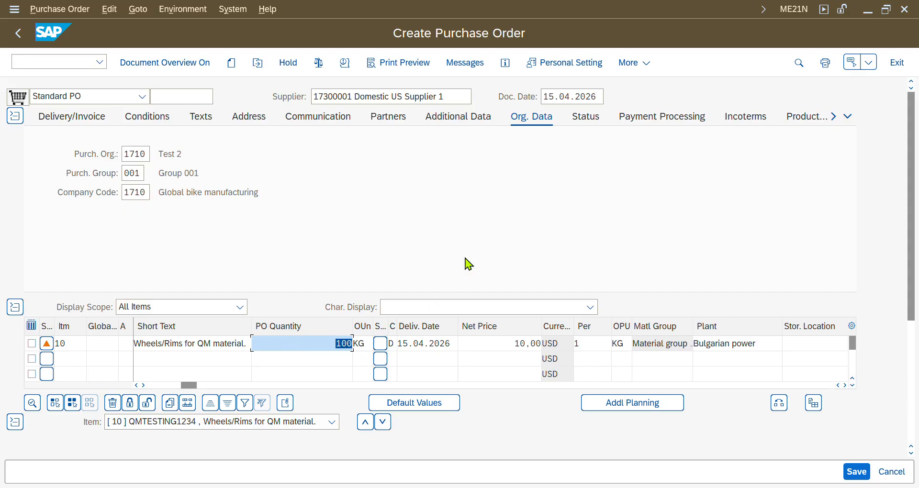
pyautogui.moveTo(912, 267); pyautogui.dragTo(914, 360)
pyautogui.click(131, 372)
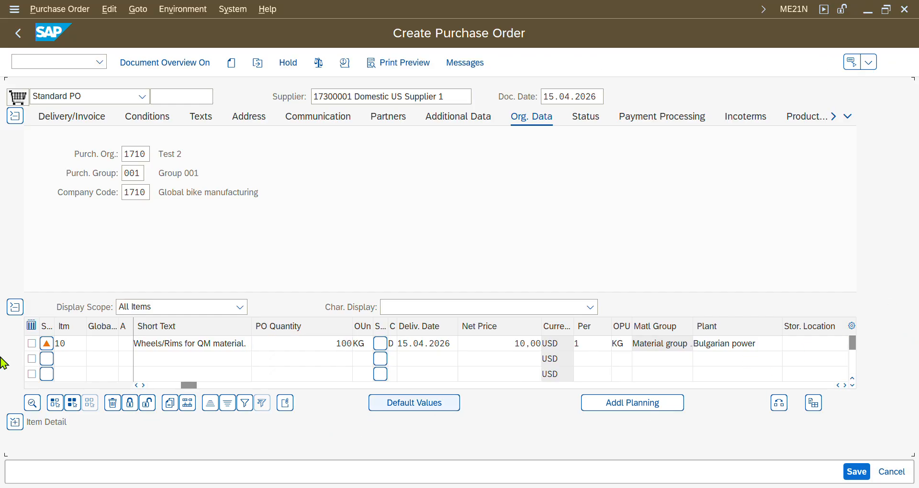
pyautogui.click(14, 308)
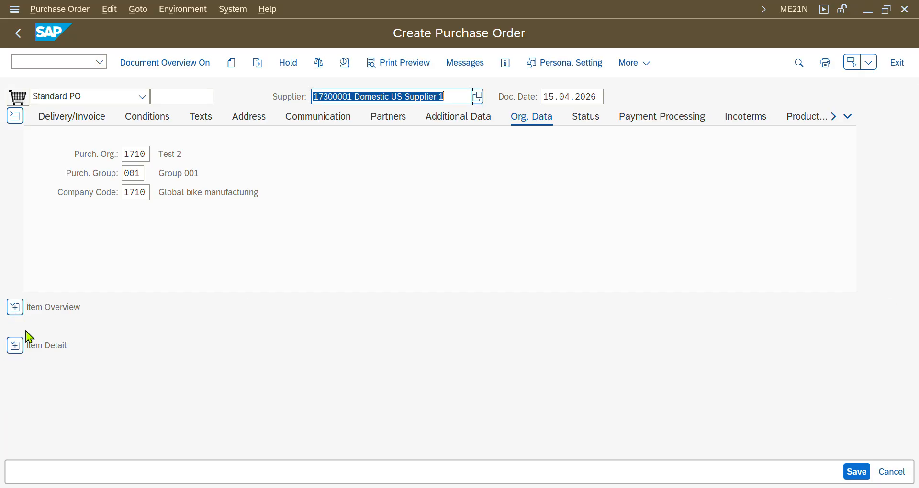
pyautogui.click(15, 348)
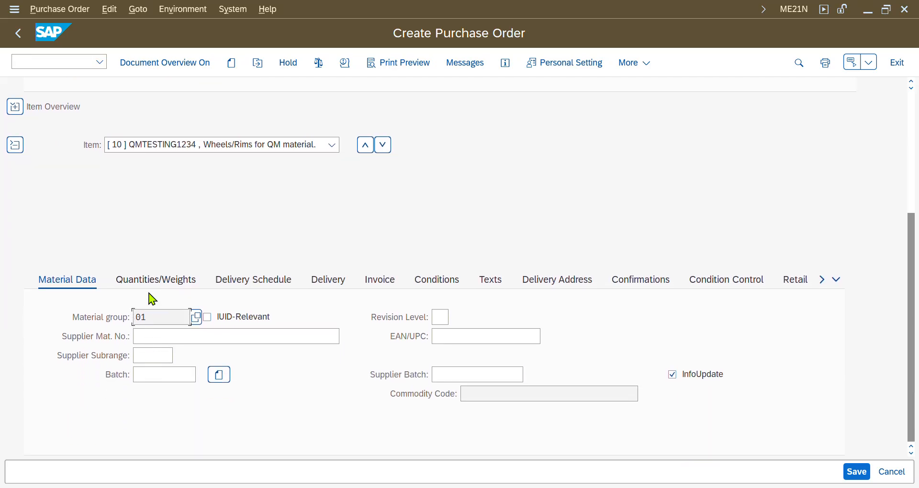
pyautogui.click(151, 282)
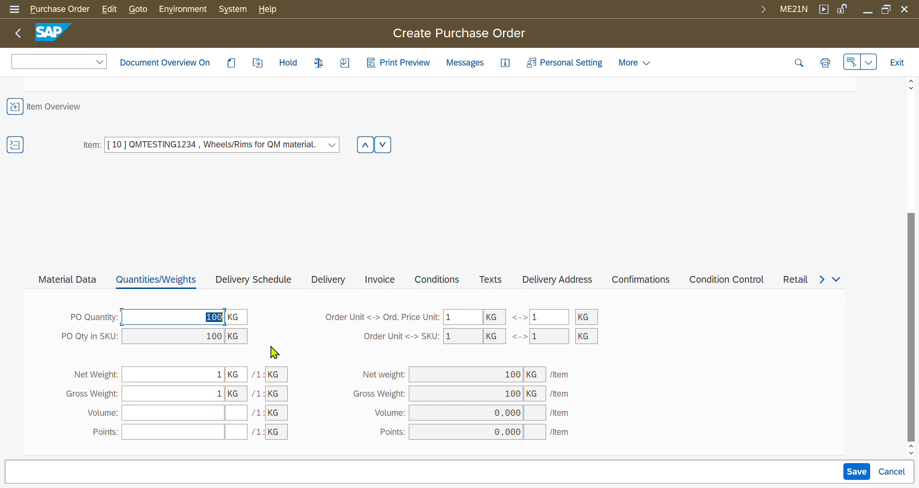
pyautogui.click(243, 280)
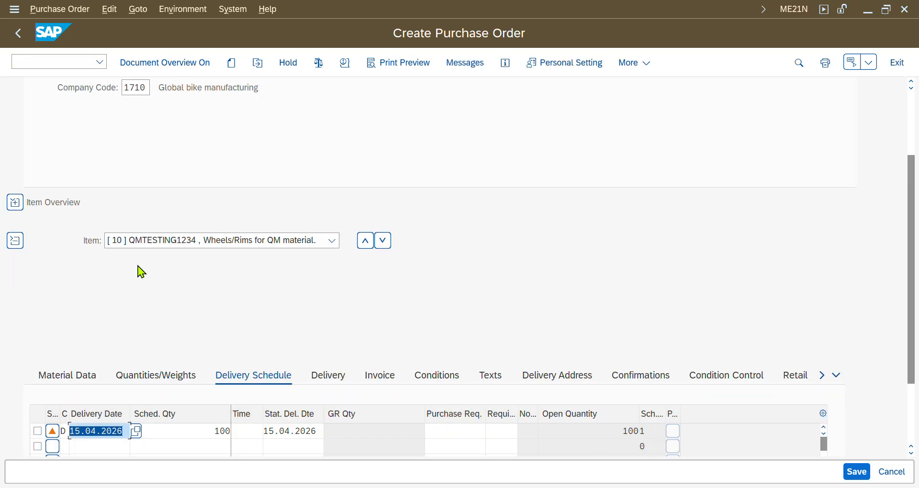
pyautogui.click(15, 203)
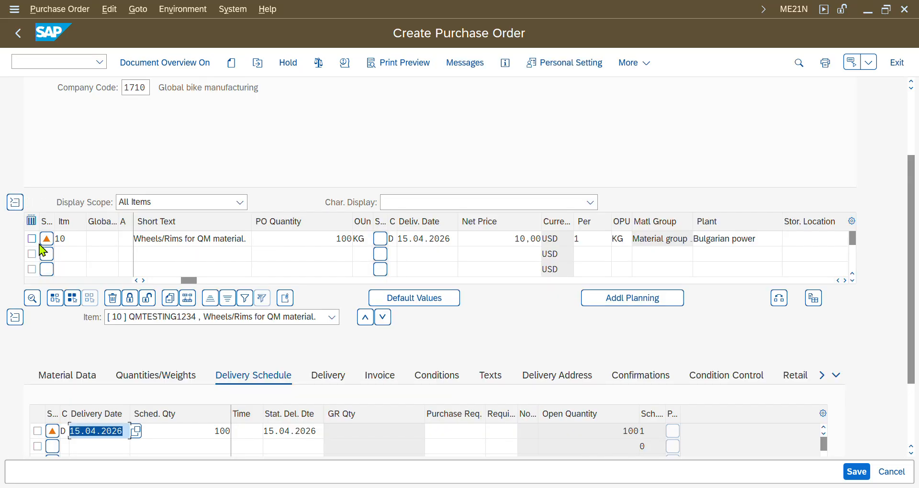
# Step: Examine item 10's delivery data and the available stock type options, keeping Quality inspection
pyautogui.click(329, 378)
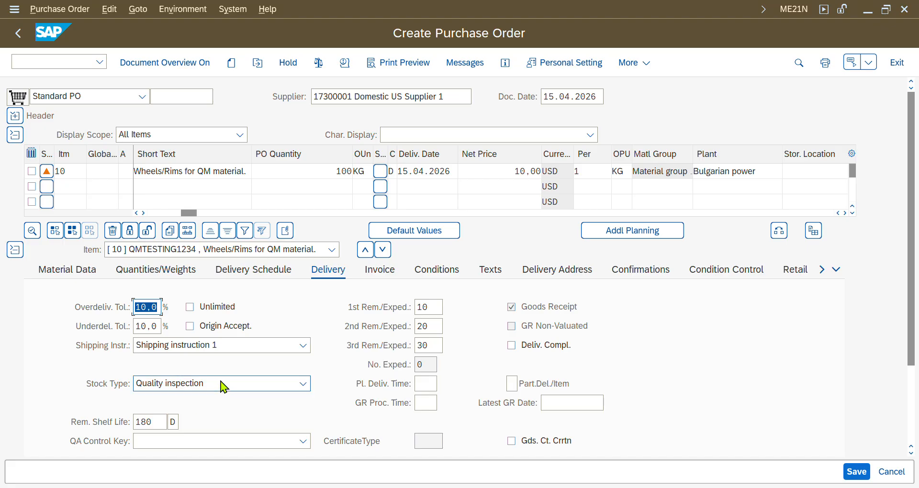
pyautogui.click(186, 385)
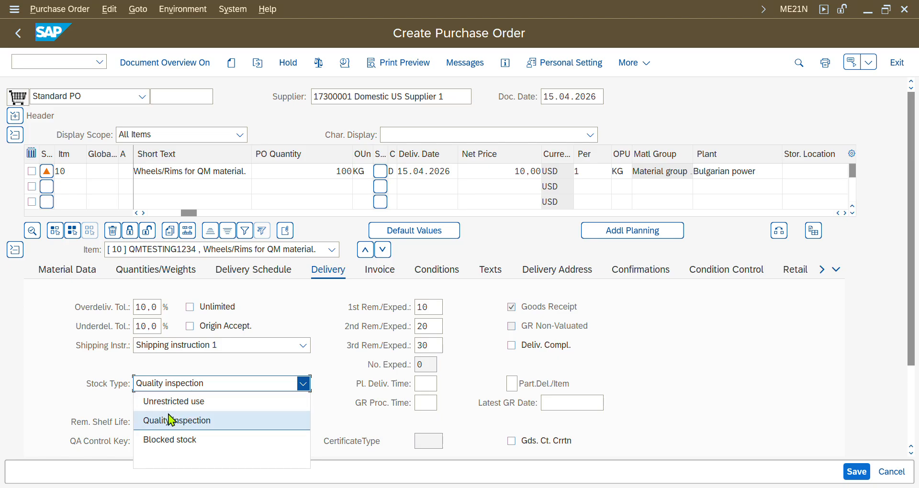
pyautogui.click(120, 383)
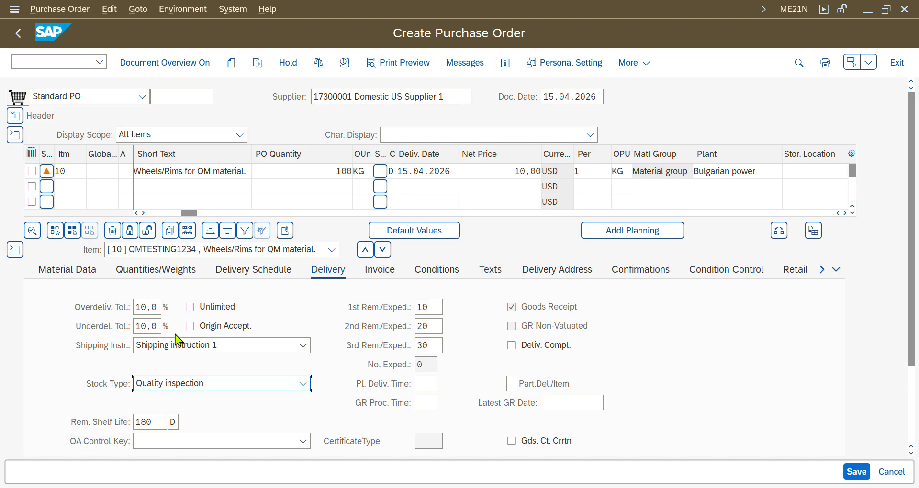
pyautogui.click(178, 389)
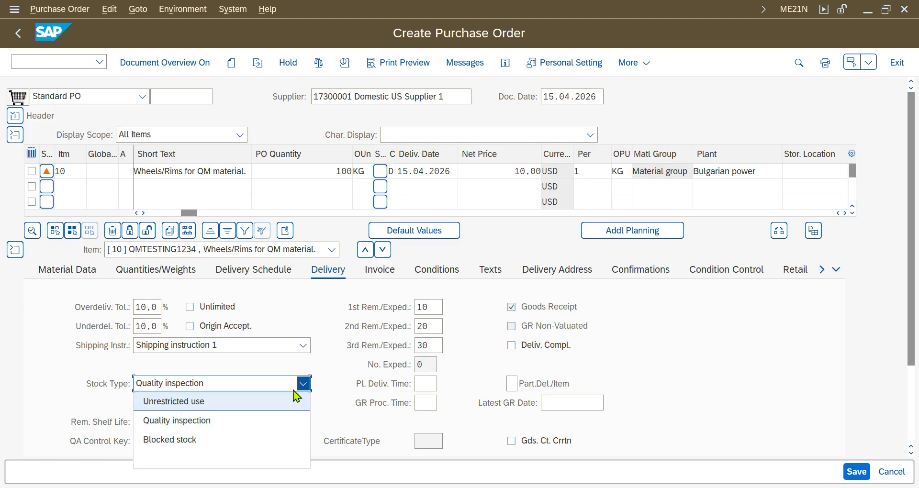
pyautogui.click(291, 373)
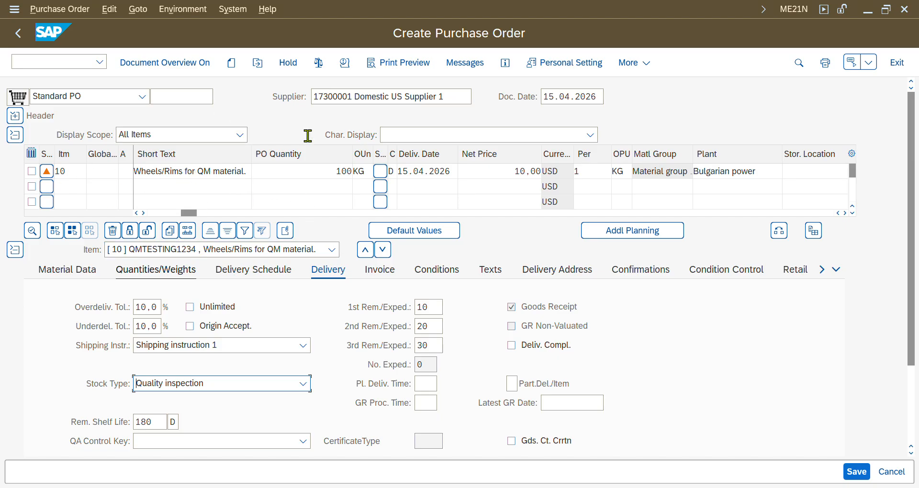
# Step: Check QMTESTING1234's purchase order, acknowledge its warning messages and save the order
pyautogui.click(324, 60)
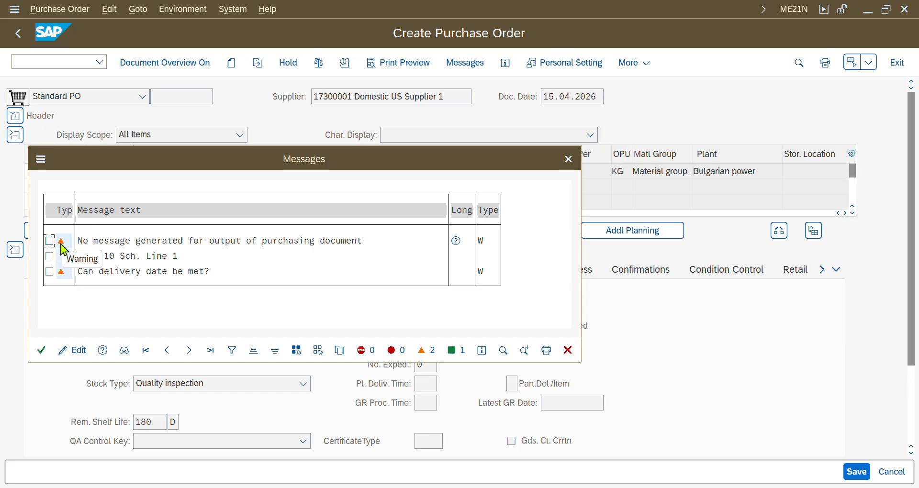
pyautogui.click(41, 350)
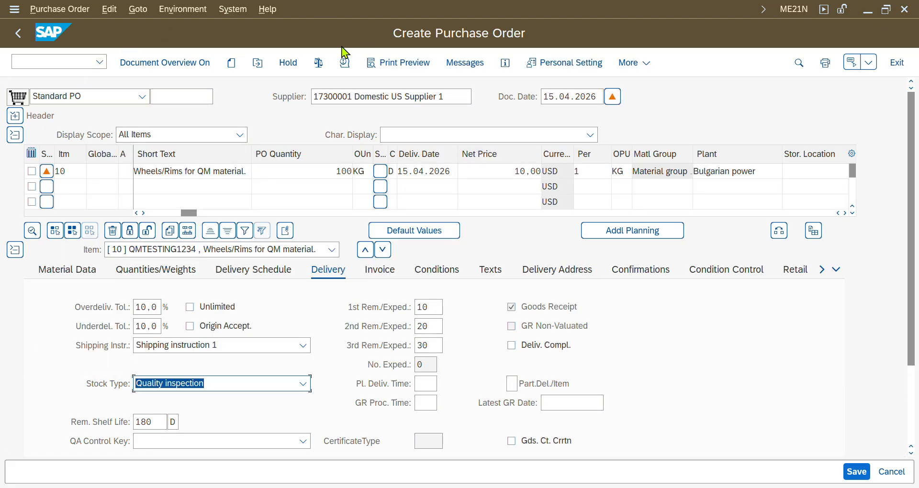
pyautogui.click(846, 473)
pyautogui.click(248, 316)
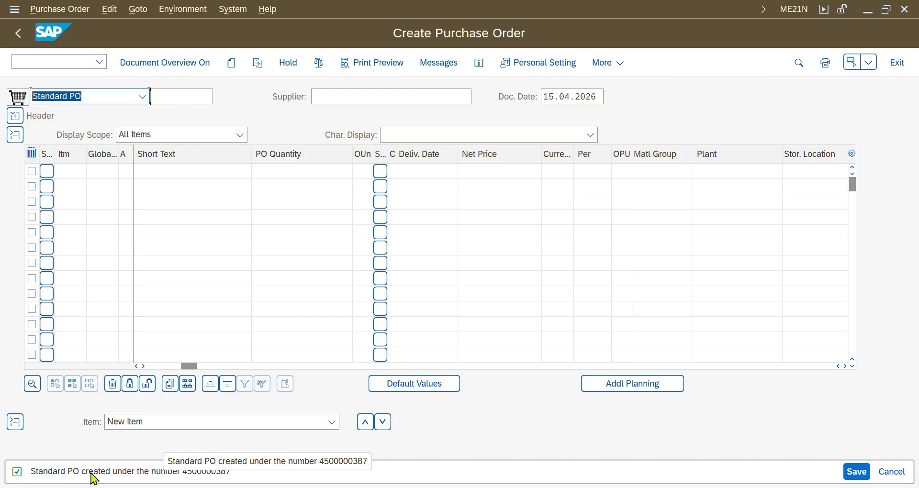
# Step: Open the long text of the purchase order creation message and copy the message
pyautogui.click(127, 472)
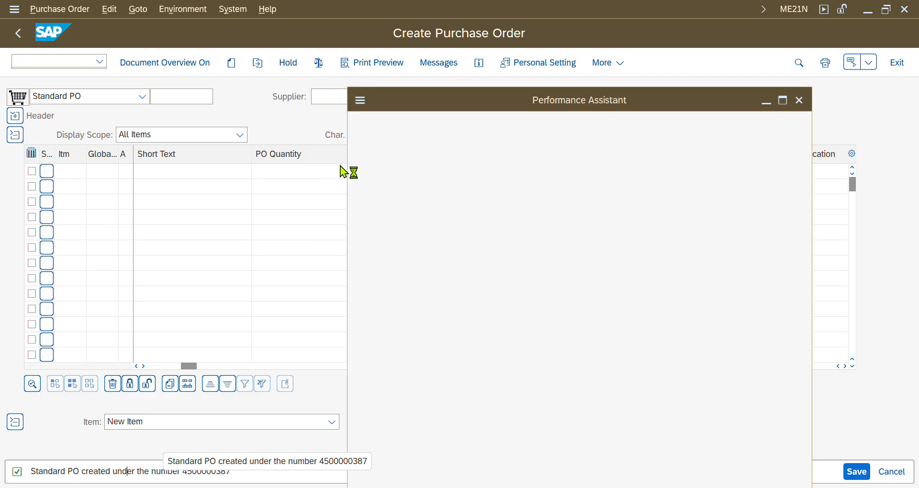
pyautogui.moveTo(628, 147); pyautogui.dragTo(340, 133)
pyautogui.hotkey('ctrl', 'c')
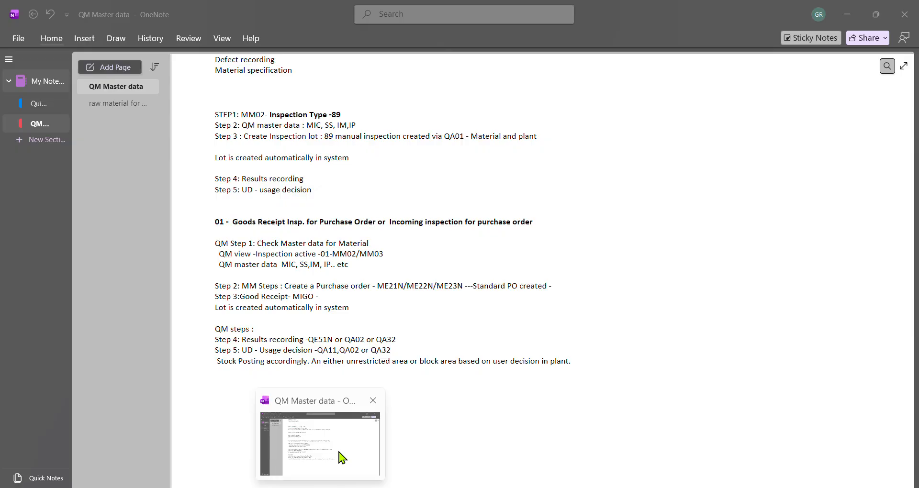
# Step: Switch to the QM Master data notes in OneNote and review the inspection type 01 master data and purchase order steps
pyautogui.click(341, 455)
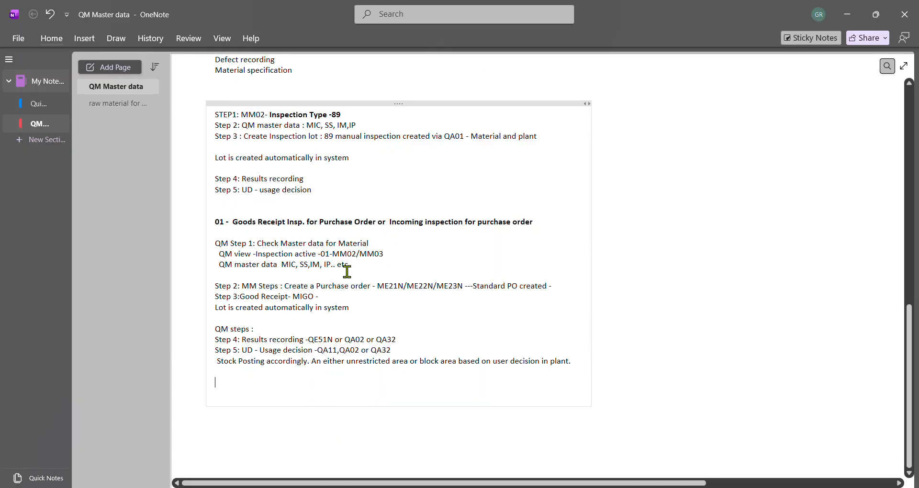
pyautogui.moveTo(370, 269); pyautogui.dragTo(211, 242)
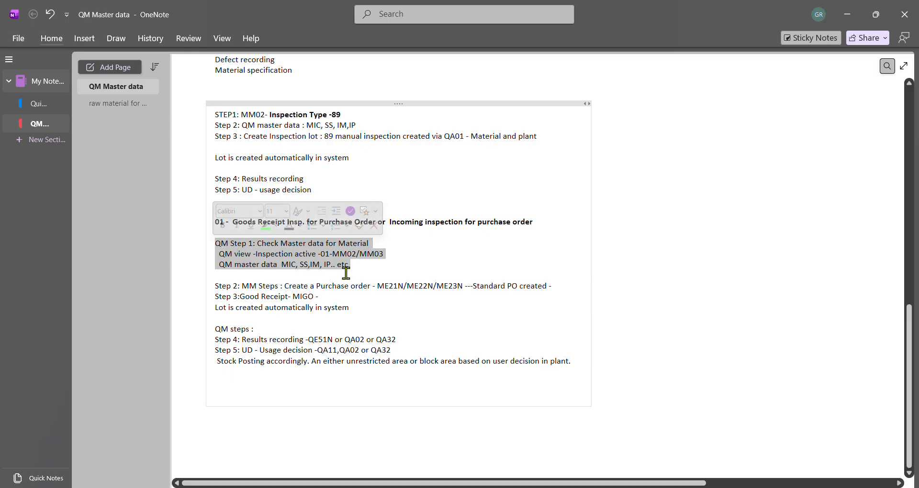
pyautogui.click(387, 259)
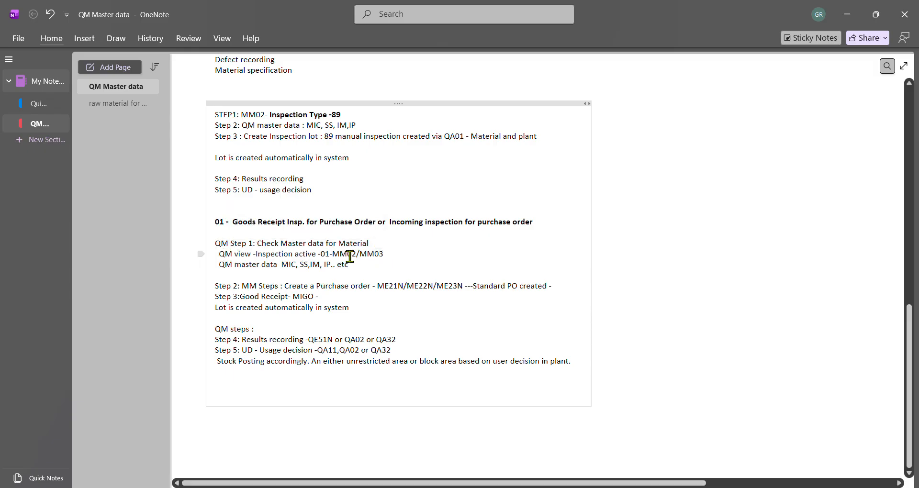
pyautogui.moveTo(355, 264); pyautogui.dragTo(210, 265)
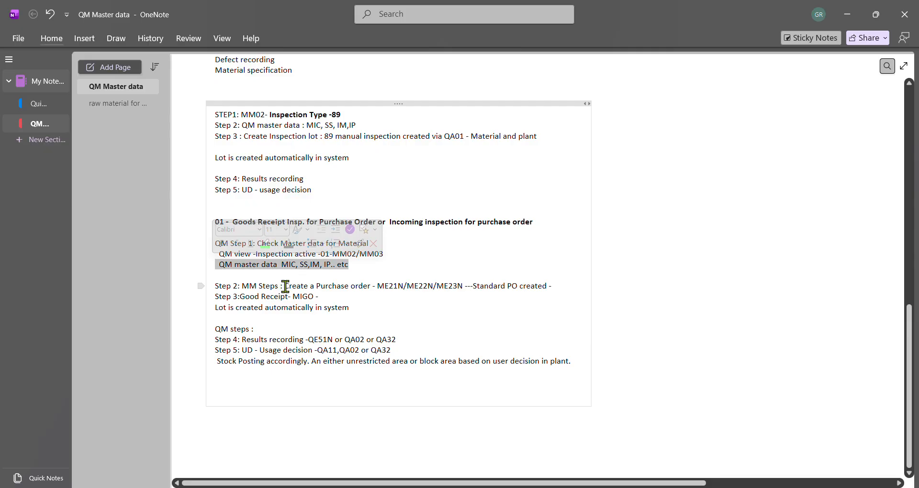
pyautogui.moveTo(285, 287); pyautogui.dragTo(365, 287)
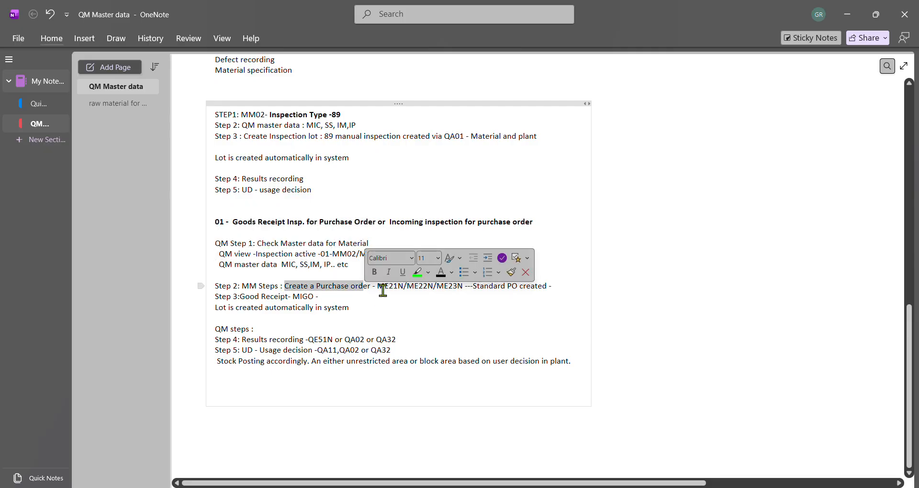
# Step: Paste the creation message after the Step 2 purchase order line in the notes and copy only the purchase order number
pyautogui.click(558, 287)
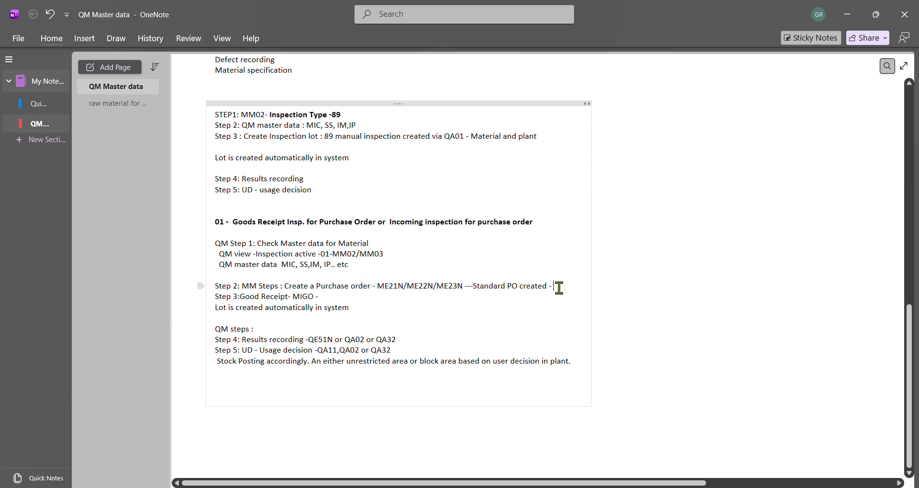
pyautogui.hotkey('ctrl', 'v')
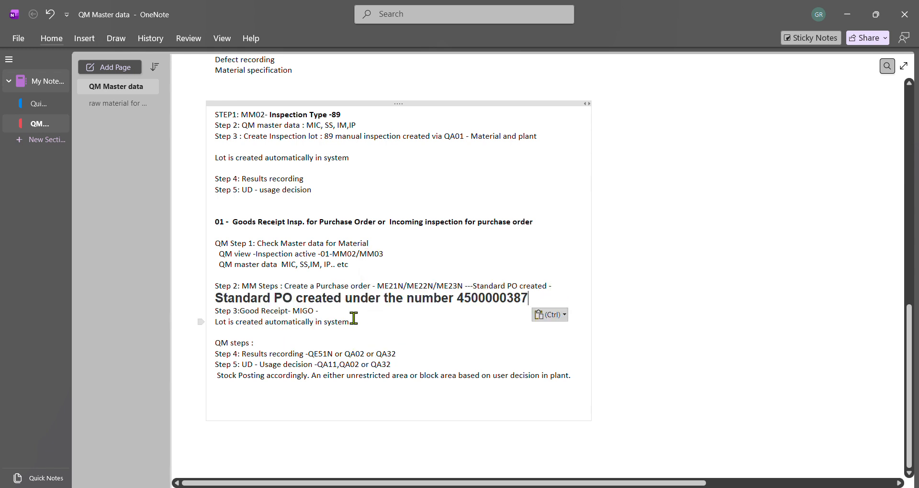
pyautogui.moveTo(458, 300); pyautogui.dragTo(530, 301)
pyautogui.hotkey('ctrl', 'c')
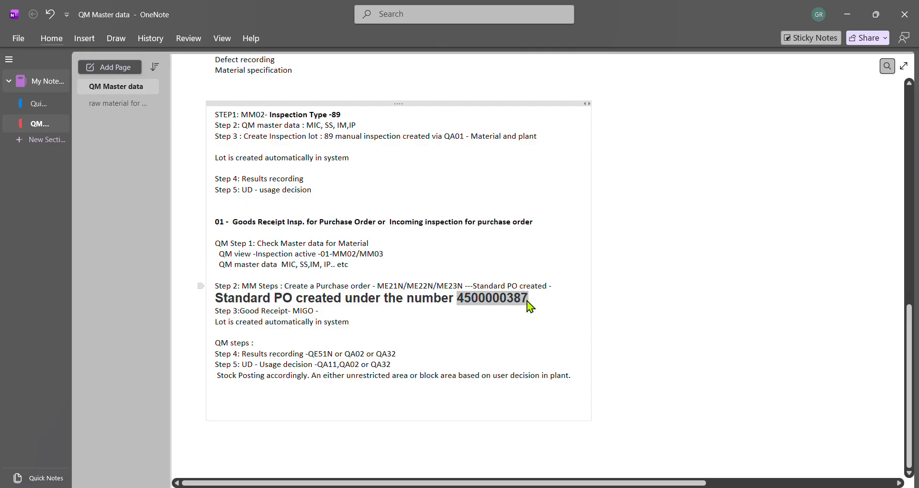
# Step: Switch to PowerPoint and examine the warehouse clerk's tasks in the Incoming Inspection 01 flow chart
pyautogui.hotkey('alt', 'Tab')
pyautogui.hotkey('alt', 'Tab')
pyautogui.hotkey('alt', 'Tab')
pyautogui.hotkey('alt', 'Tab')
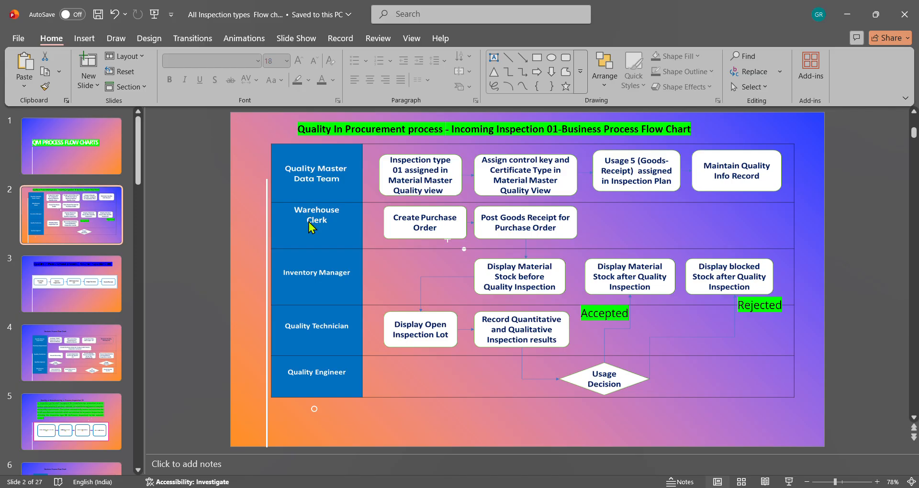
# Step: Return to the SAP purchase order session and start the MIGO goods receipt transaction
pyautogui.hotkey('alt', 'Tab')
pyautogui.hotkey('alt', 'Tab')
pyautogui.hotkey('alt', 'Tab')
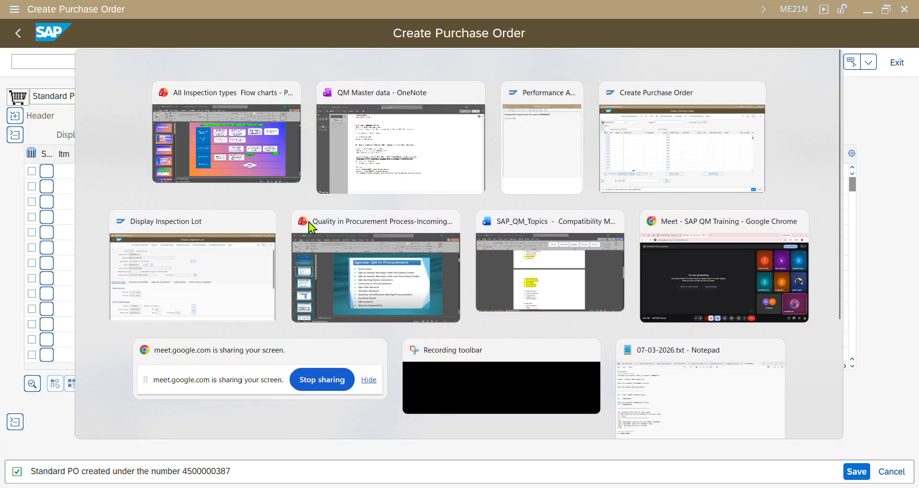
pyautogui.click(66, 57)
pyautogui.write('/nmigo')
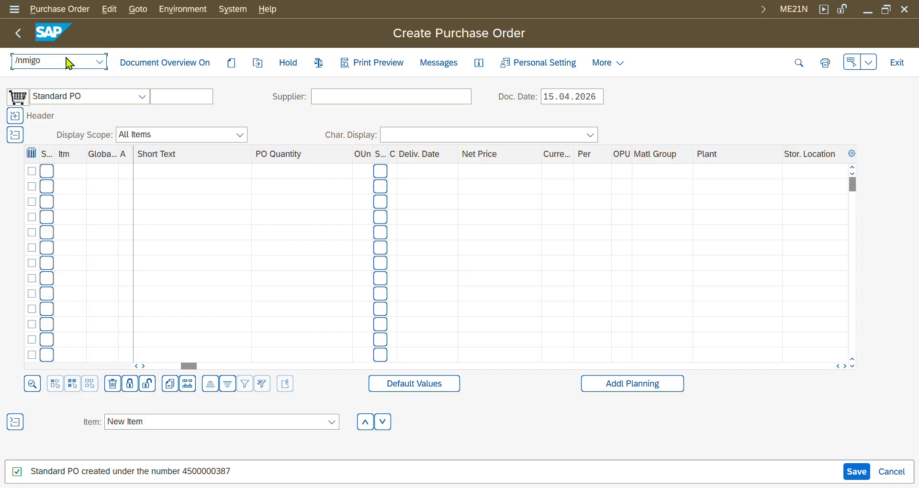
pyautogui.press('Return')
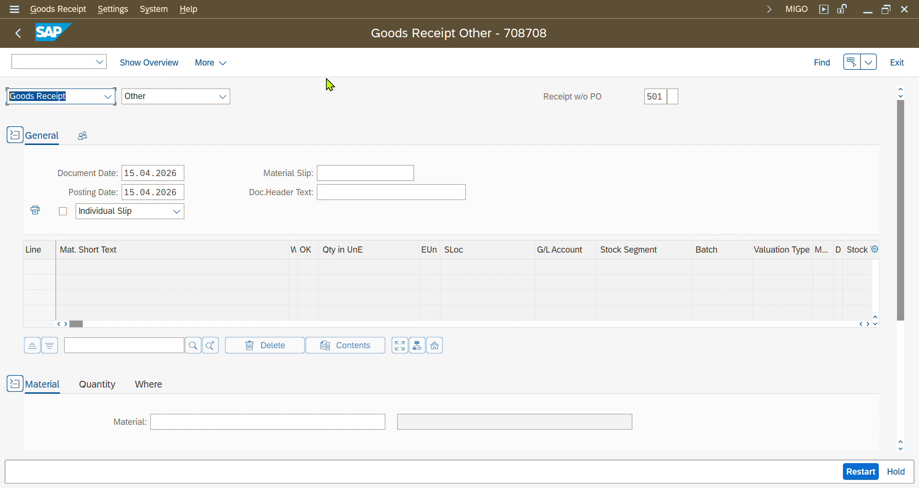
# Step: Set up a goods receipt with reference to a purchase order and load the order using the copied purchase order number
pyautogui.click(107, 97)
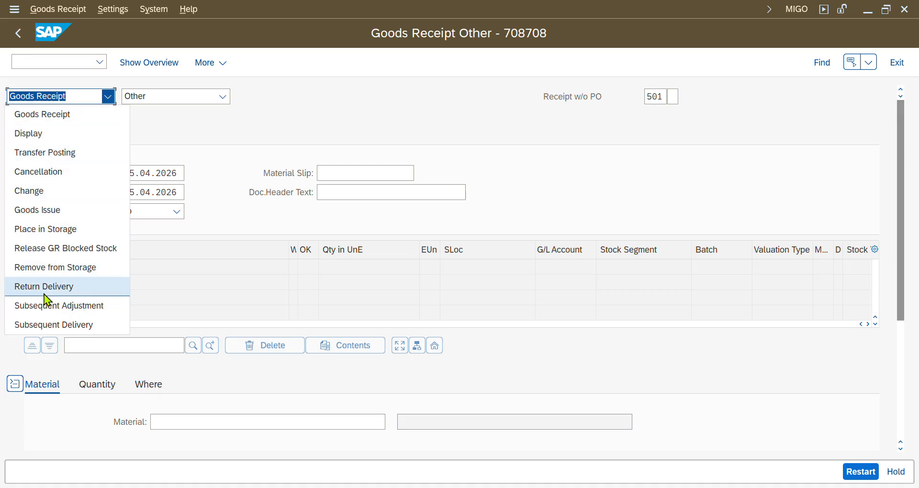
pyautogui.click(42, 123)
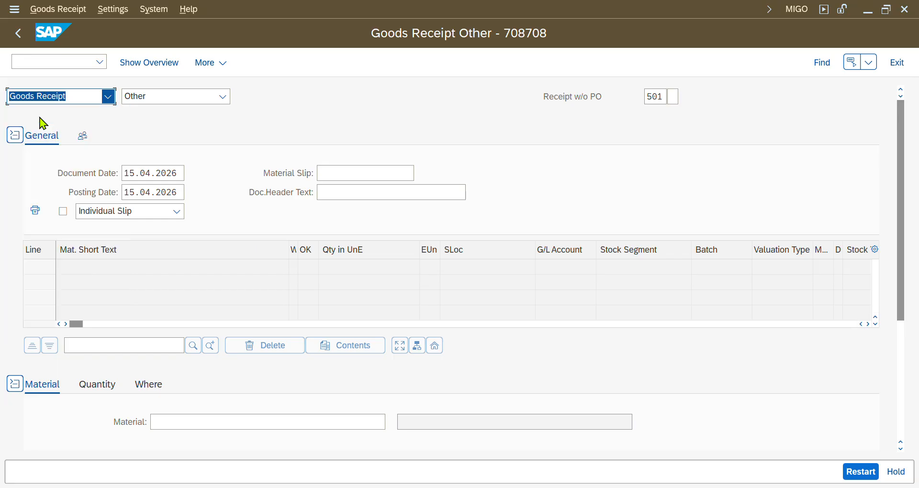
pyautogui.click(150, 98)
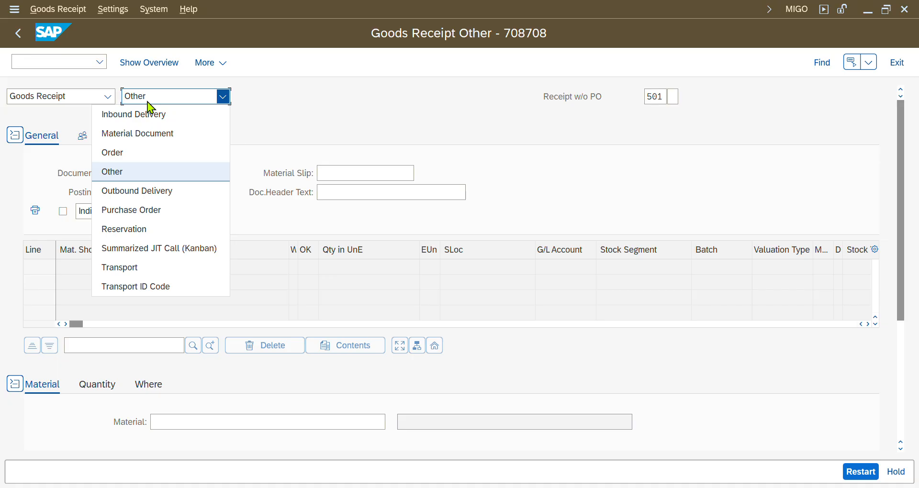
pyautogui.click(137, 210)
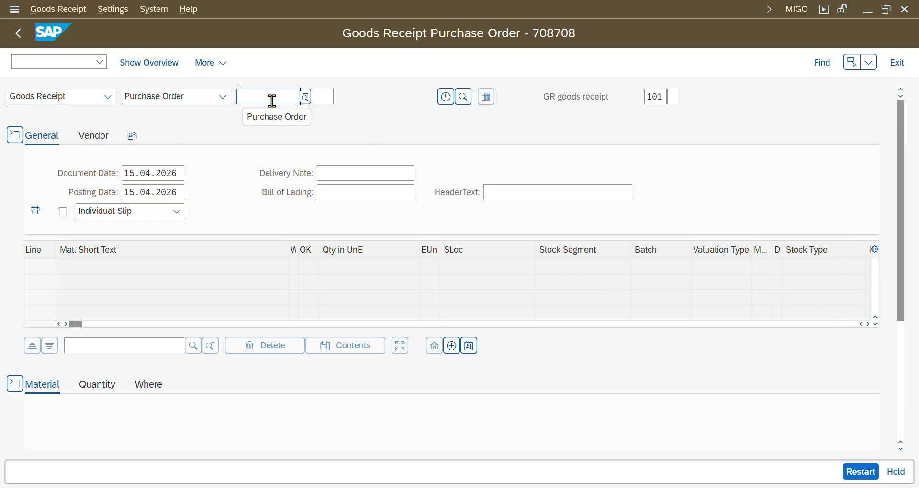
pyautogui.hotkey('ctrl', 'v')
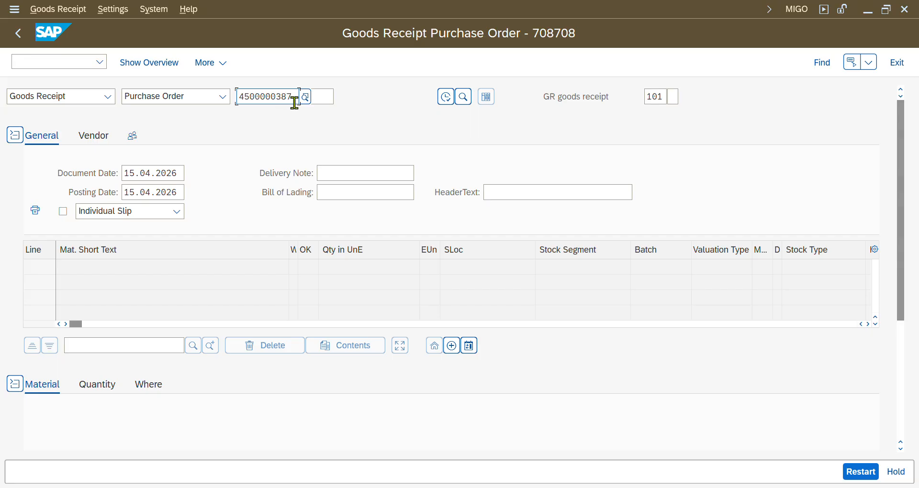
pyautogui.click(446, 98)
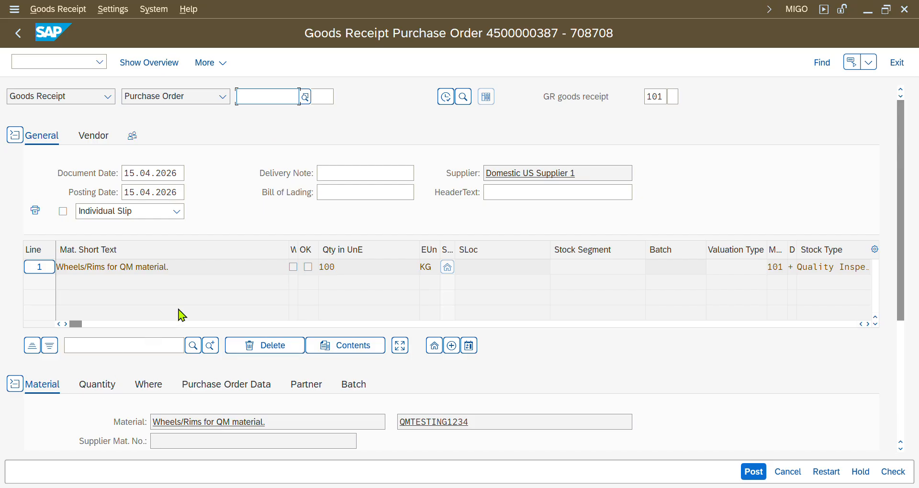
# Step: Examine the short text and quantity of the Wheels/Rims item, including its quantity details
pyautogui.moveTo(177, 271); pyautogui.dragTo(65, 272)
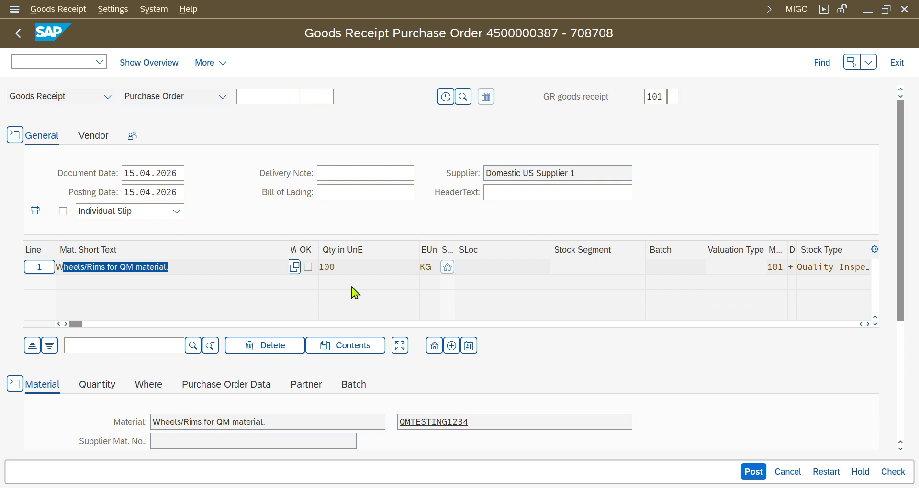
pyautogui.moveTo(337, 267); pyautogui.dragTo(309, 270)
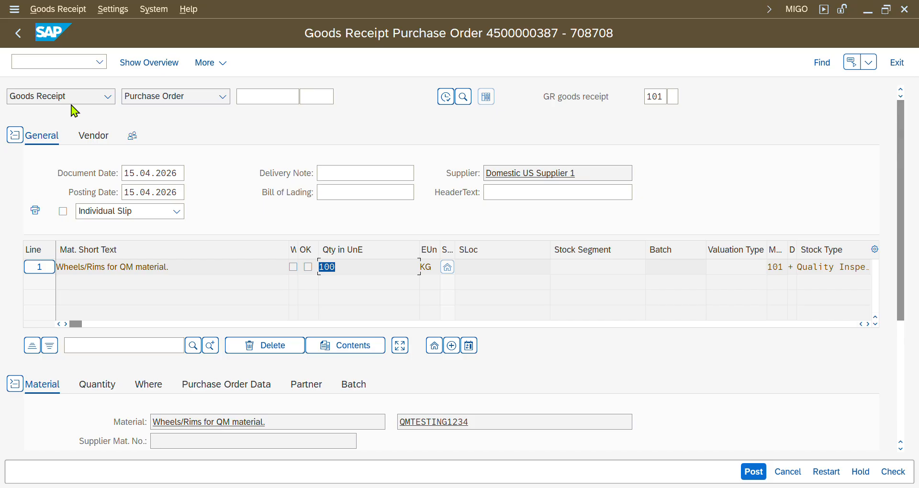
pyautogui.scroll(-3, 507, 242)
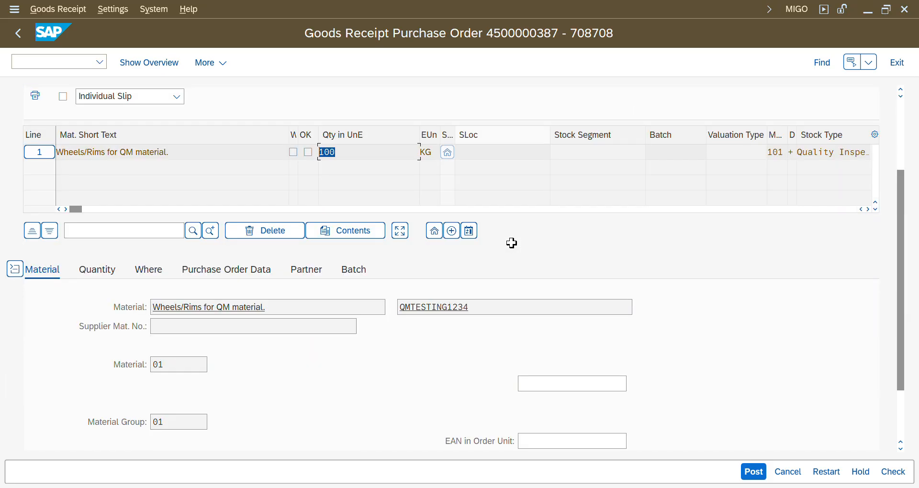
pyautogui.click(98, 278)
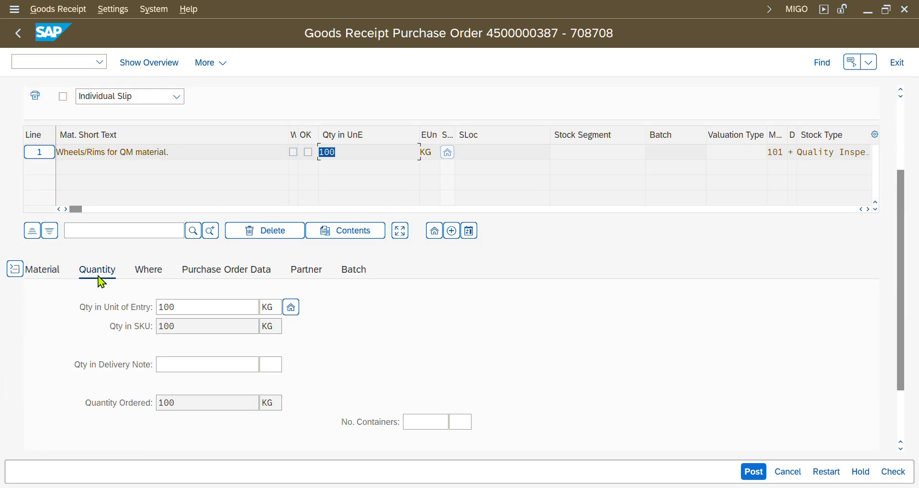
# Step: Examine the item's movement type, stock type, plant and storage location data, comparing them with the receipt quantity
pyautogui.click(142, 277)
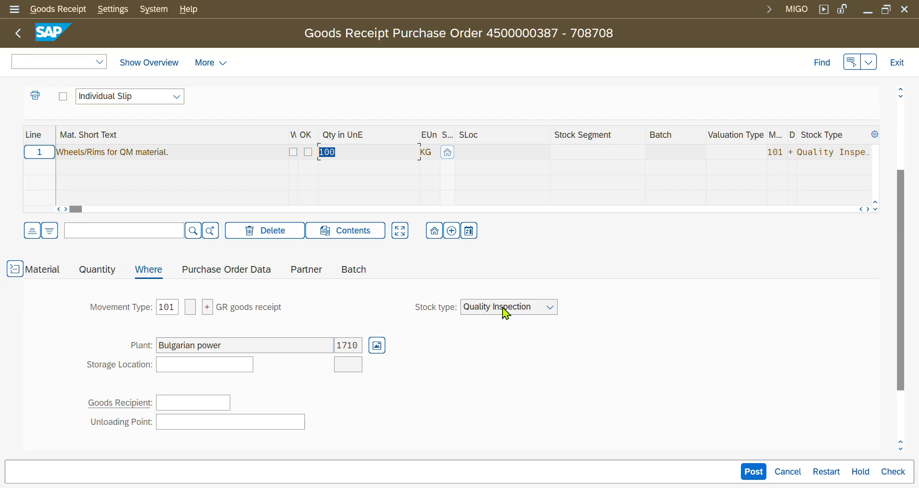
pyautogui.click(174, 307)
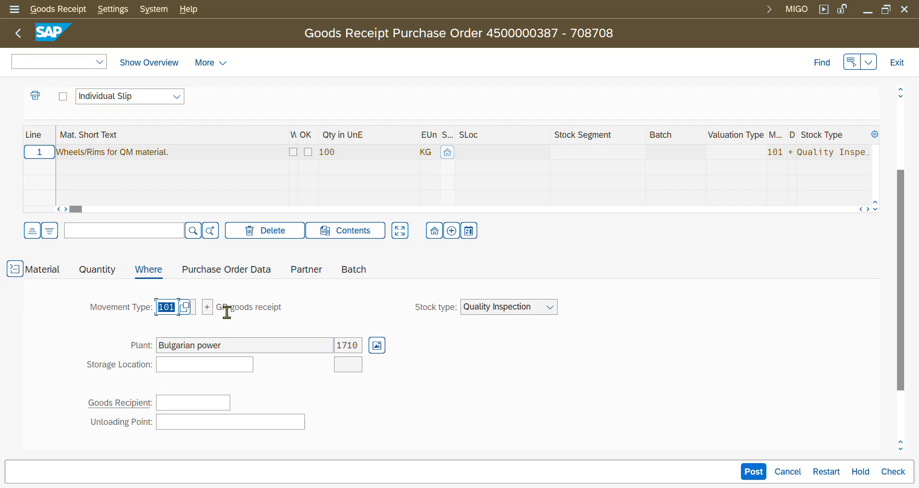
pyautogui.moveTo(222, 311); pyautogui.dragTo(284, 311)
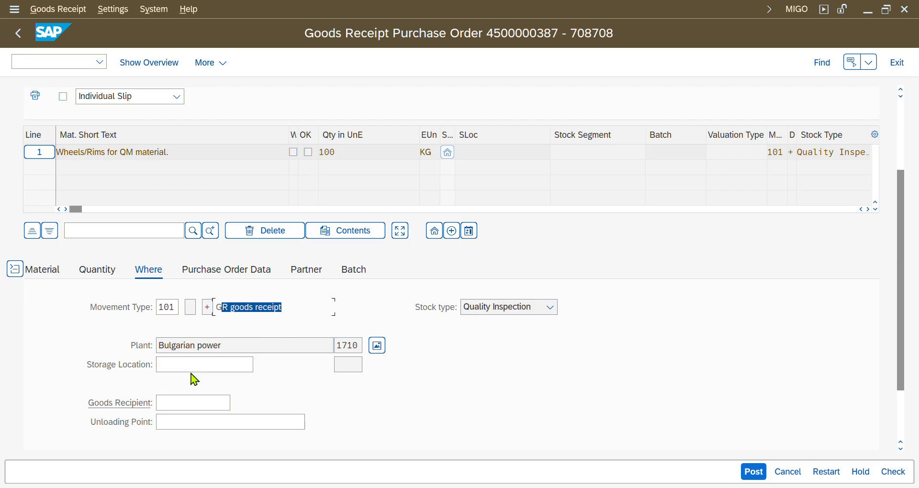
pyautogui.click(181, 367)
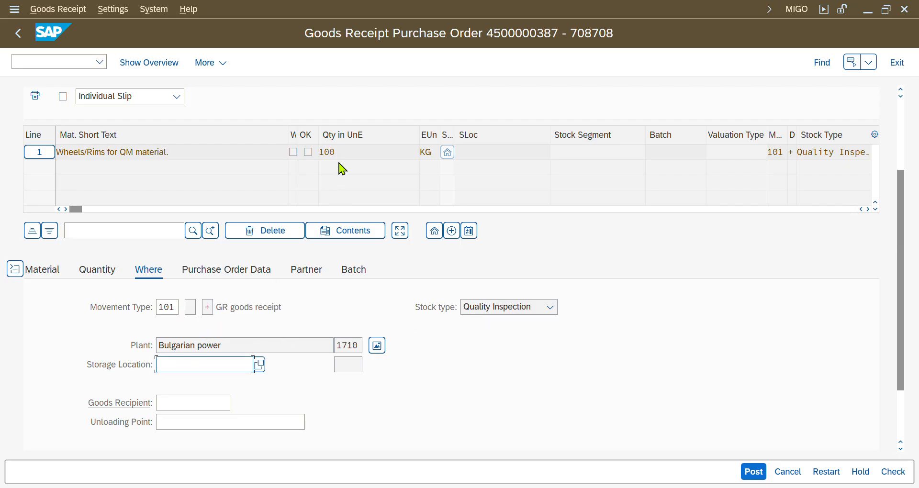
pyautogui.moveTo(337, 152); pyautogui.dragTo(319, 161)
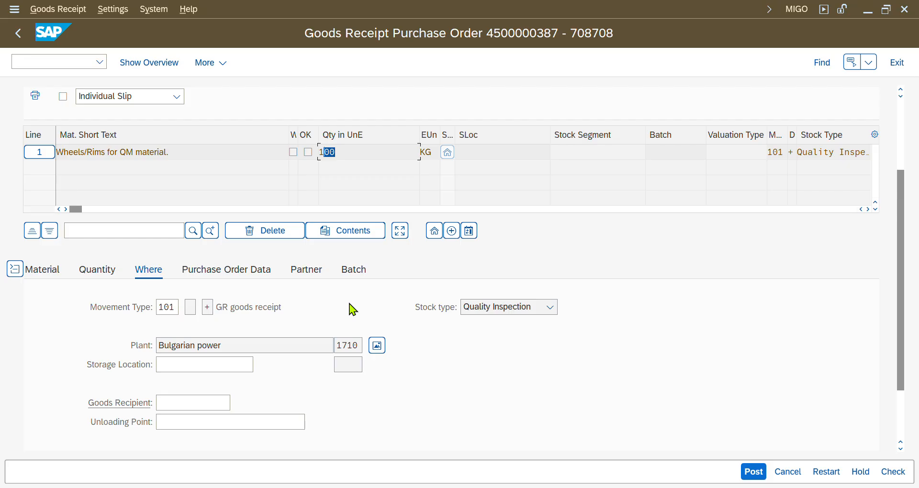
# Step: Set the goods receipt item's storage location to 171A (Std. storage 1) from plant 1710's storage locations
pyautogui.click(190, 364)
pyautogui.click(184, 362)
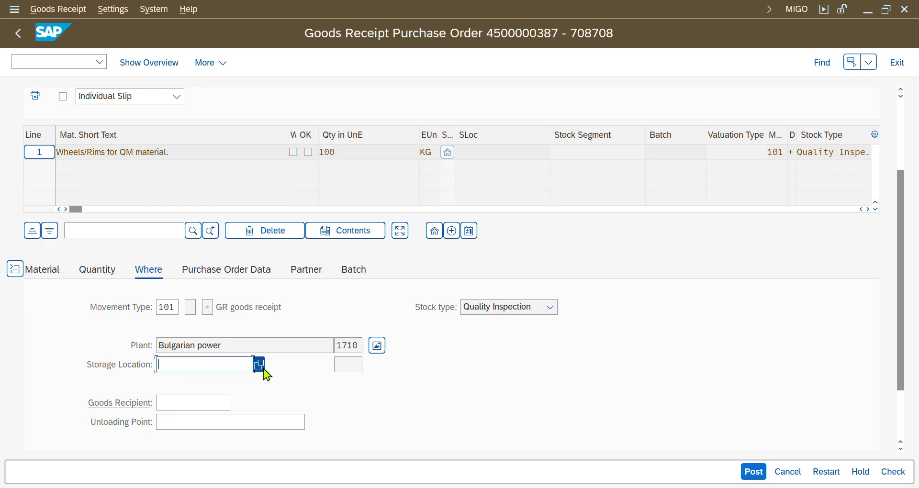
pyautogui.click(261, 366)
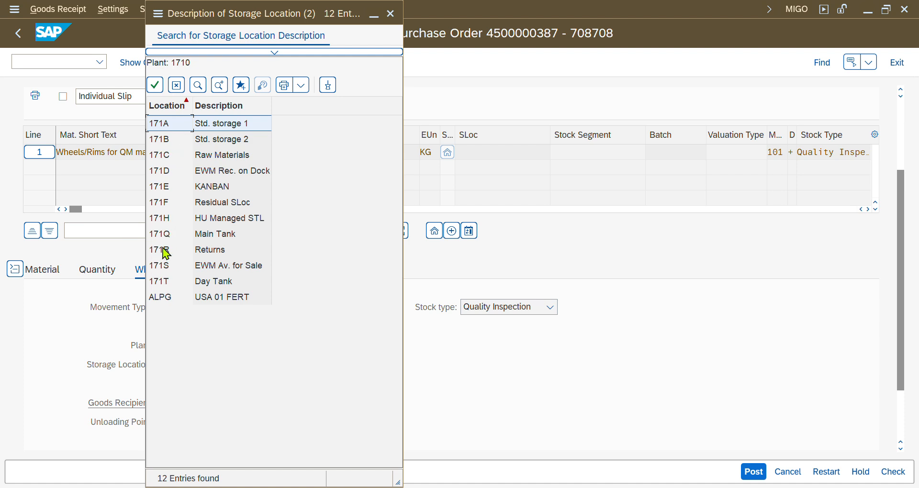
pyautogui.doubleClick(172, 123)
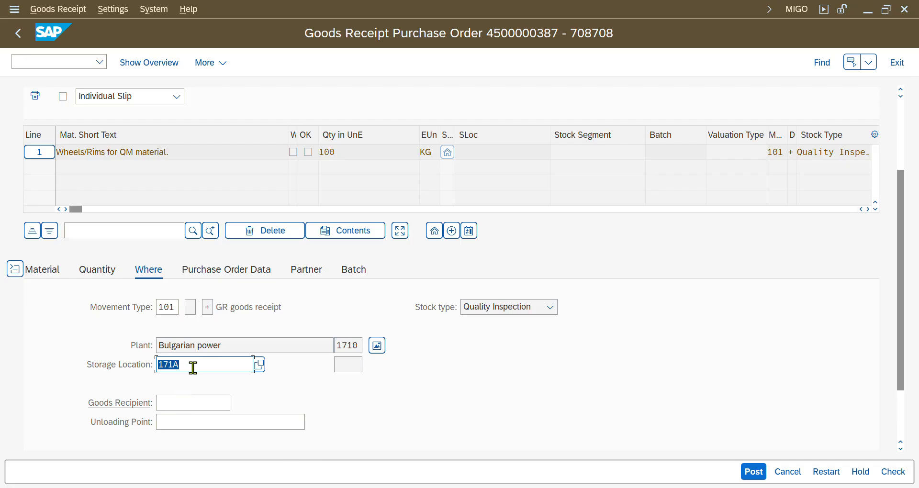
# Step: Check the goods receipt, flag the Wheels/Rims item as OK, and recheck the receipt
pyautogui.scroll(3, 453, 318)
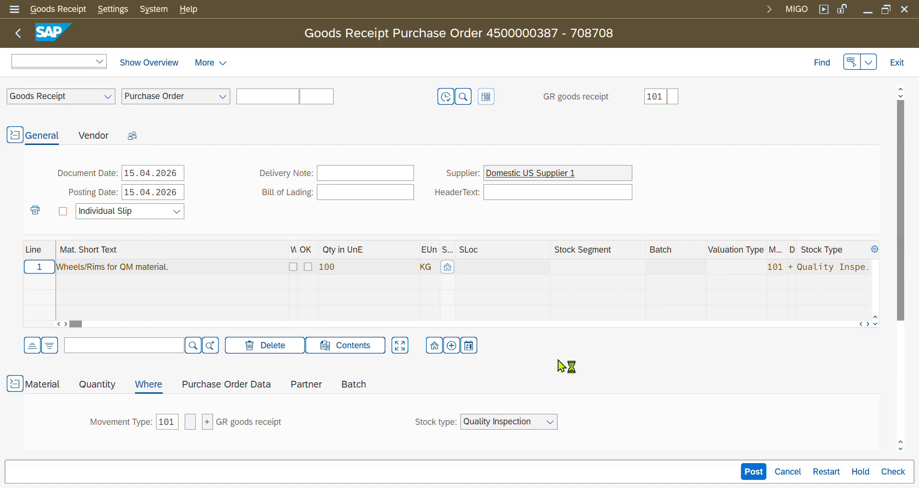
pyautogui.scroll(-3, 355, 329)
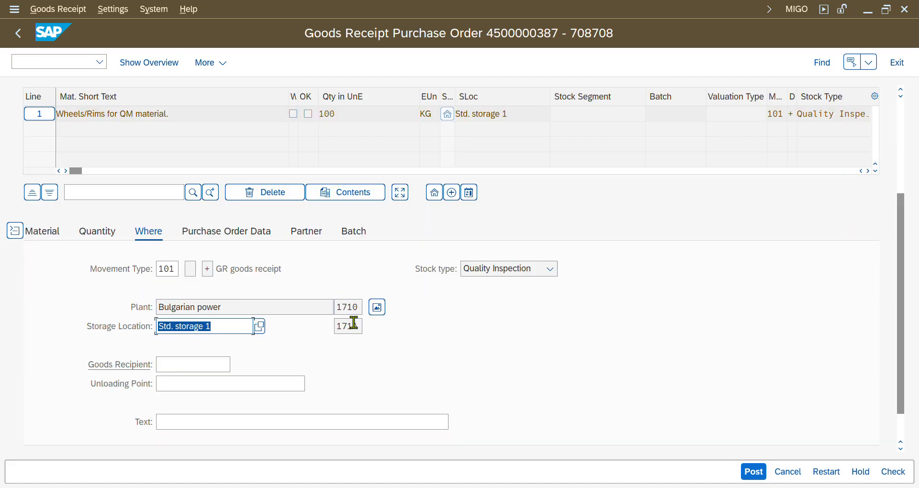
pyautogui.click(893, 472)
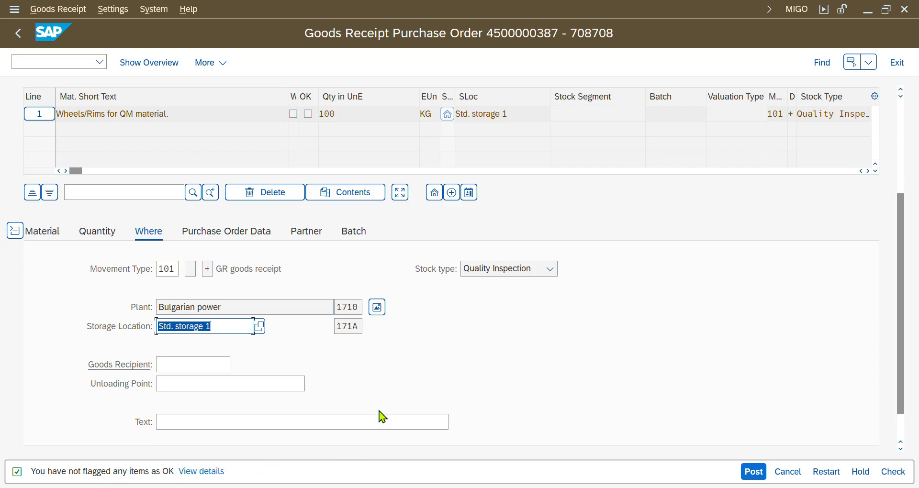
pyautogui.scroll(-2, 342, 389)
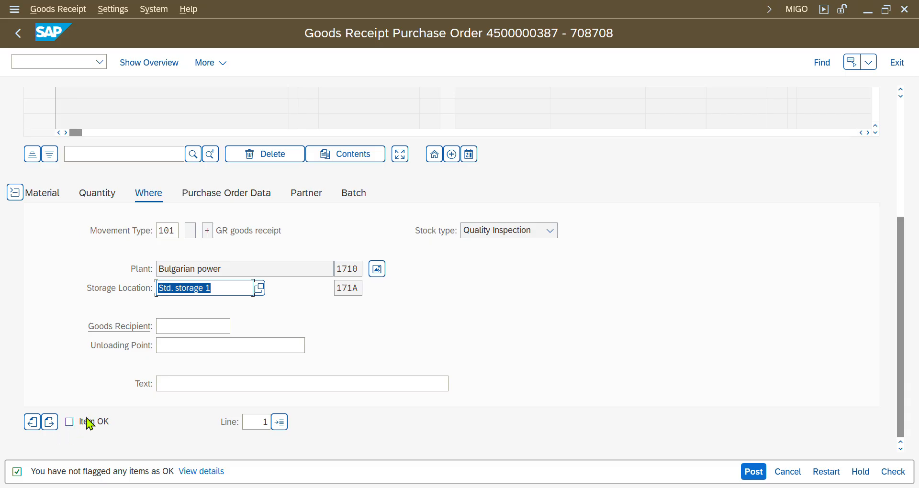
pyautogui.click(70, 421)
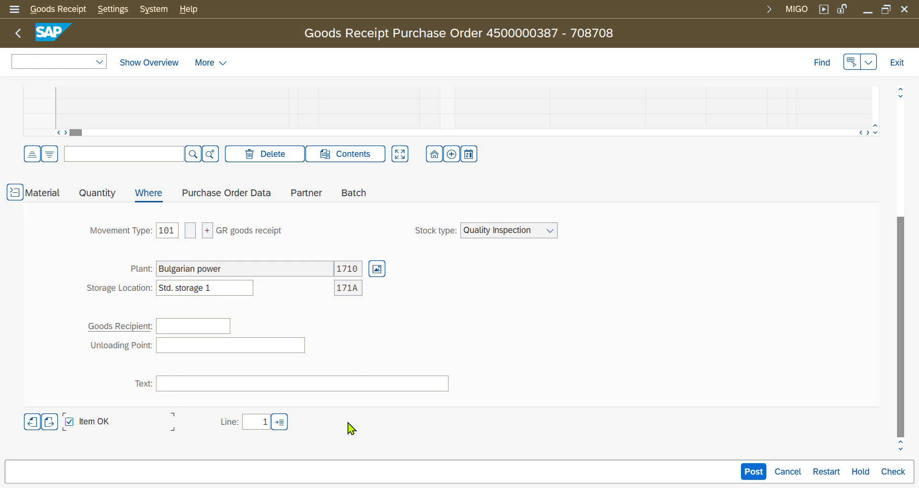
pyautogui.scroll(1, 165, 421)
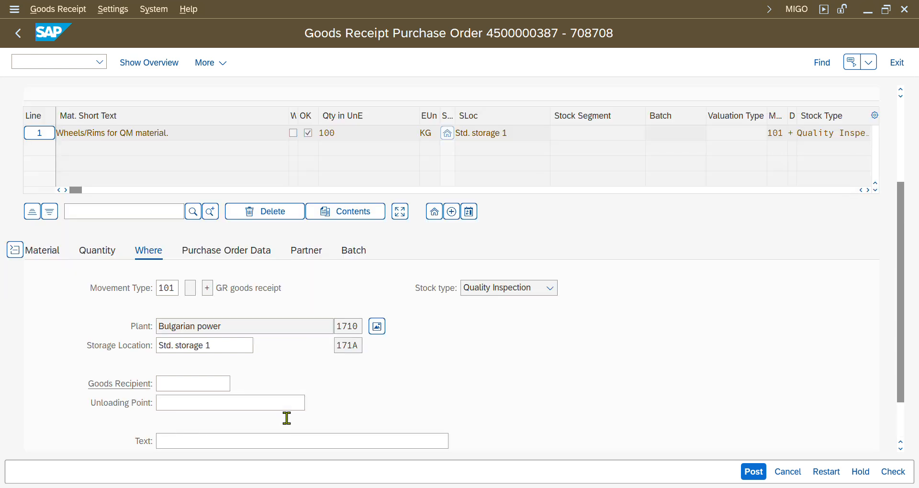
pyautogui.click(904, 475)
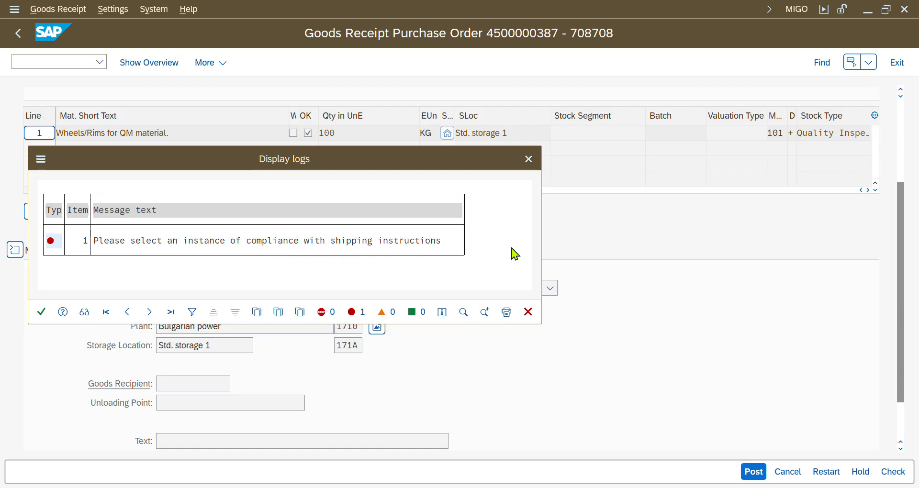
pyautogui.click(532, 160)
# Step: Evaluate compliance with shipping instruction V1 in the item's purchase order data, choosing the 1-point rating
pyautogui.scroll(-1, 143, 304)
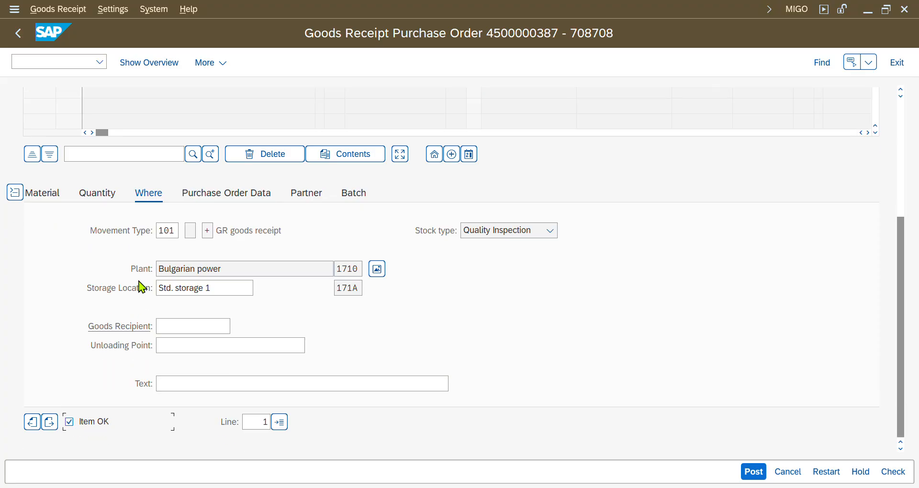
pyautogui.click(84, 201)
pyautogui.click(50, 198)
pyautogui.click(92, 190)
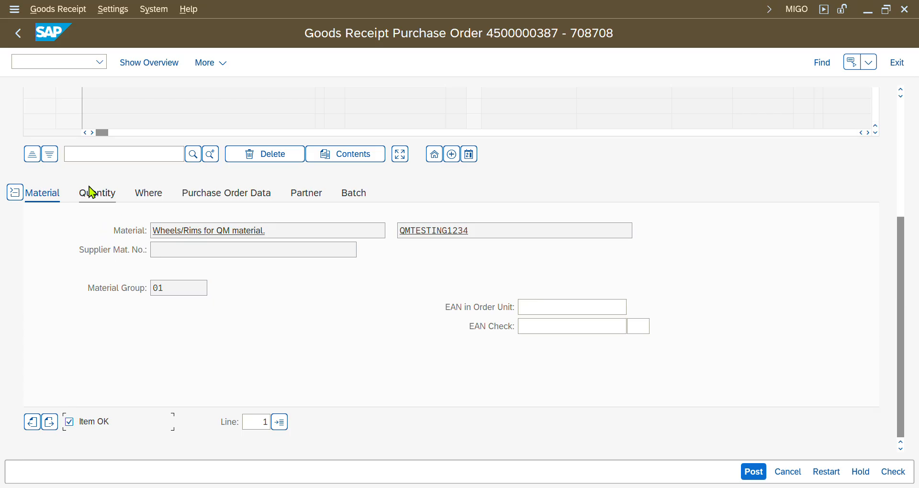
pyautogui.click(150, 205)
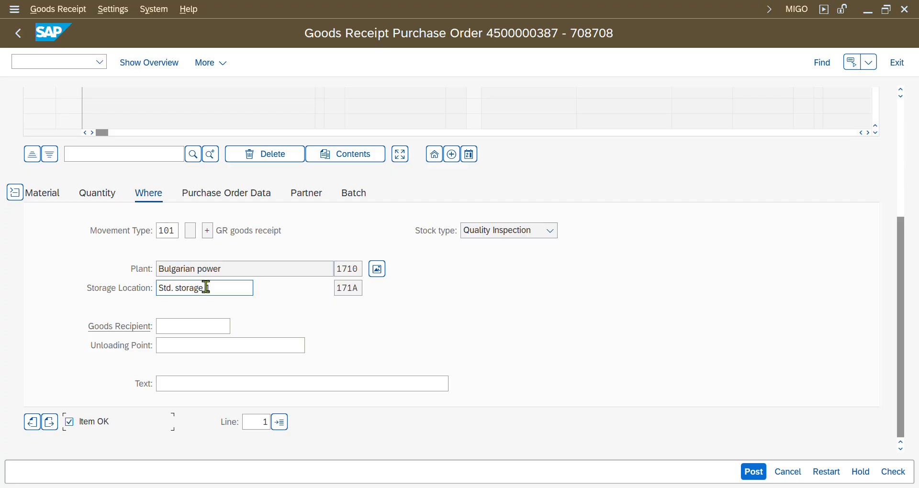
pyautogui.click(233, 196)
pyautogui.click(188, 333)
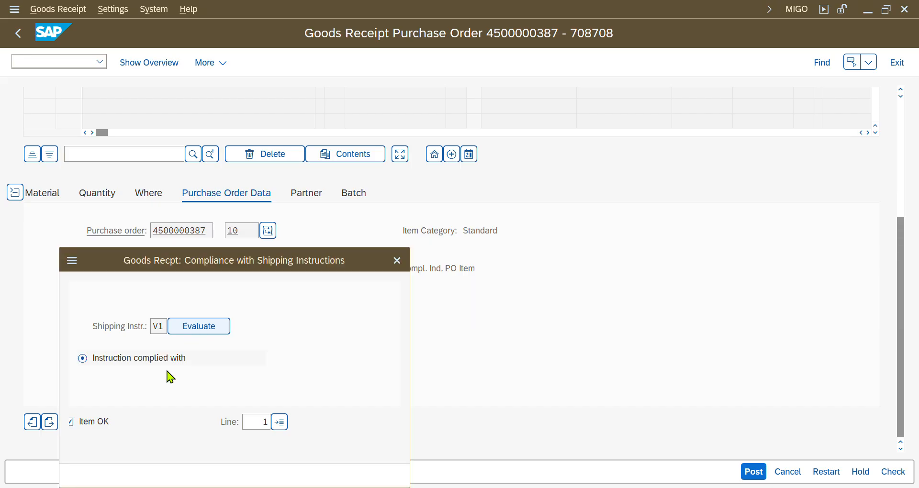
pyautogui.click(109, 381)
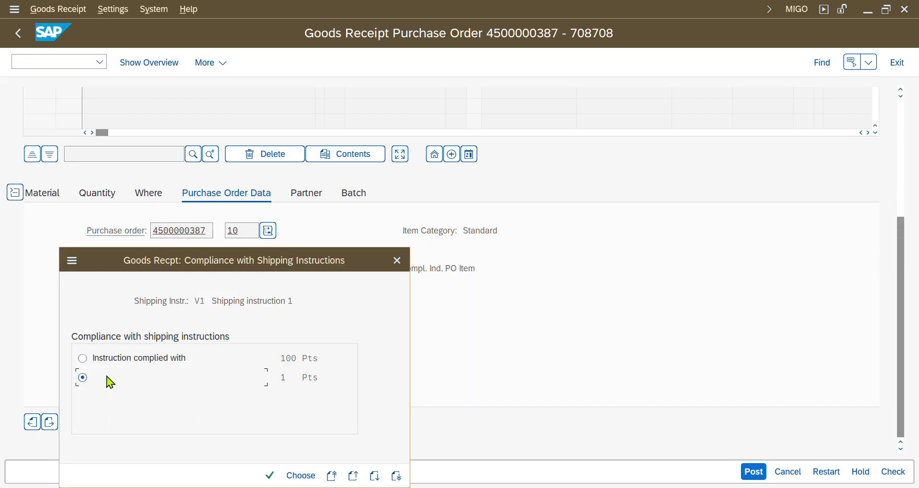
pyautogui.click(269, 475)
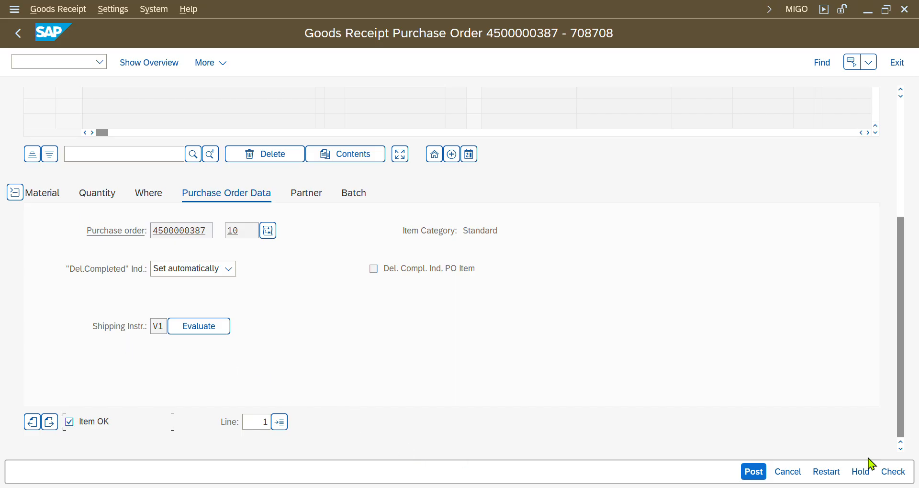
# Step: Recheck the goods receipt and set the batch's date of manufacture to 15.04.2026, verifying the receipt with another check
pyautogui.click(890, 473)
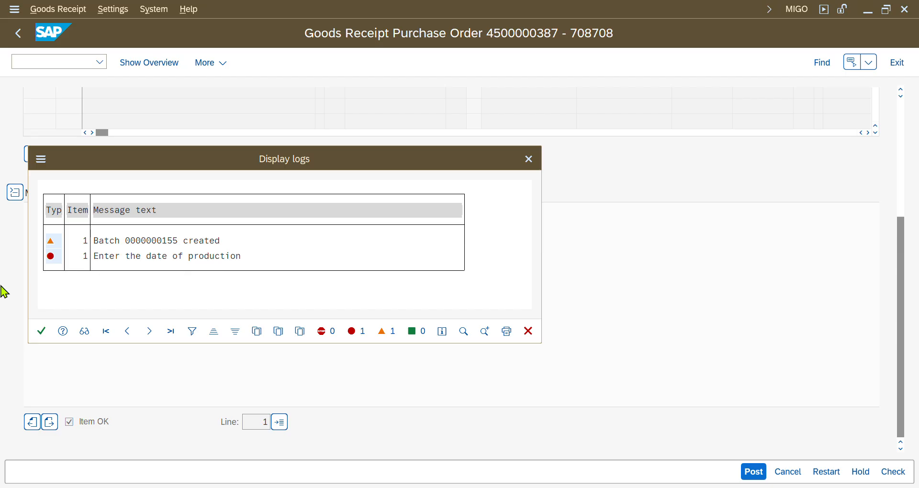
pyautogui.click(41, 329)
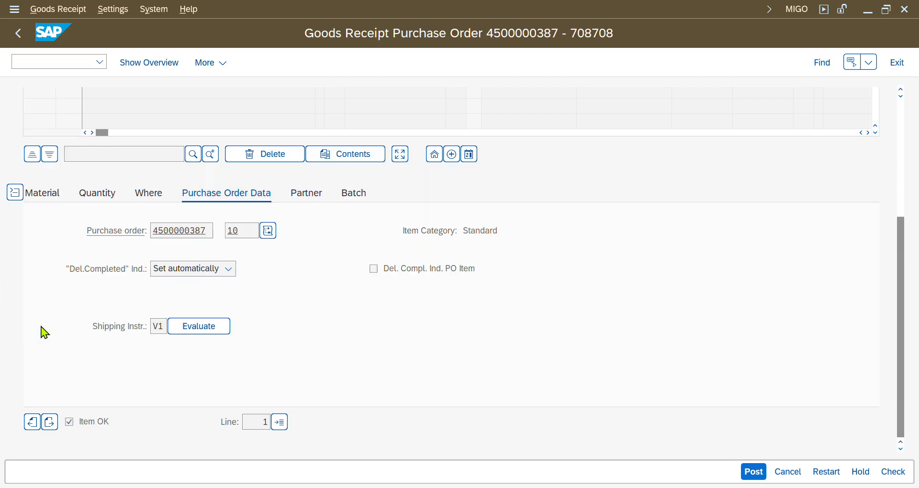
pyautogui.click(314, 198)
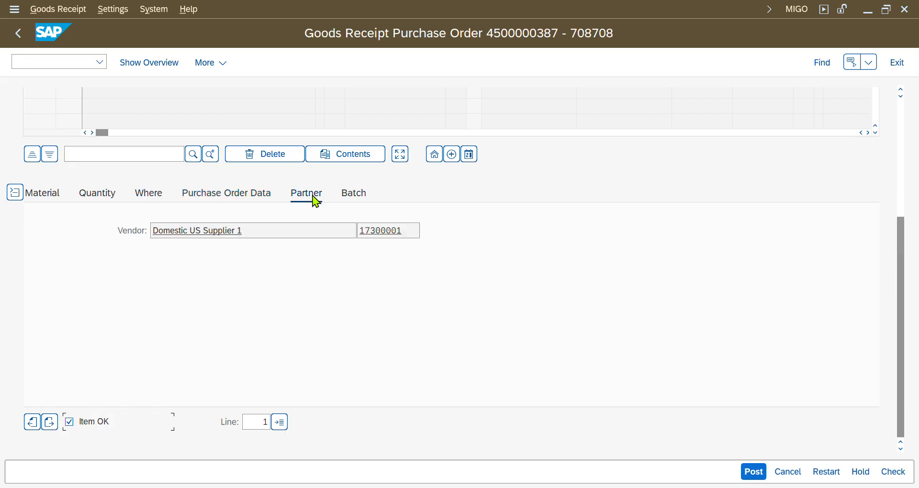
pyautogui.click(352, 196)
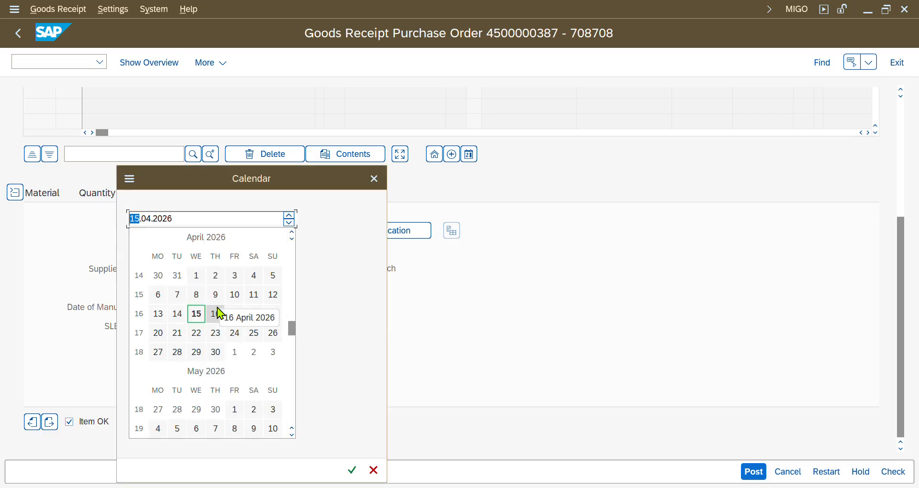
pyautogui.click(198, 316)
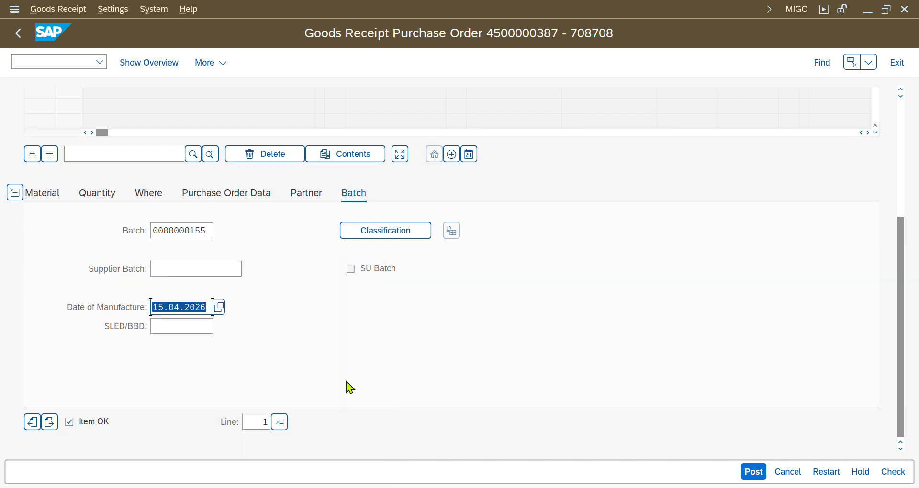
pyautogui.click(897, 474)
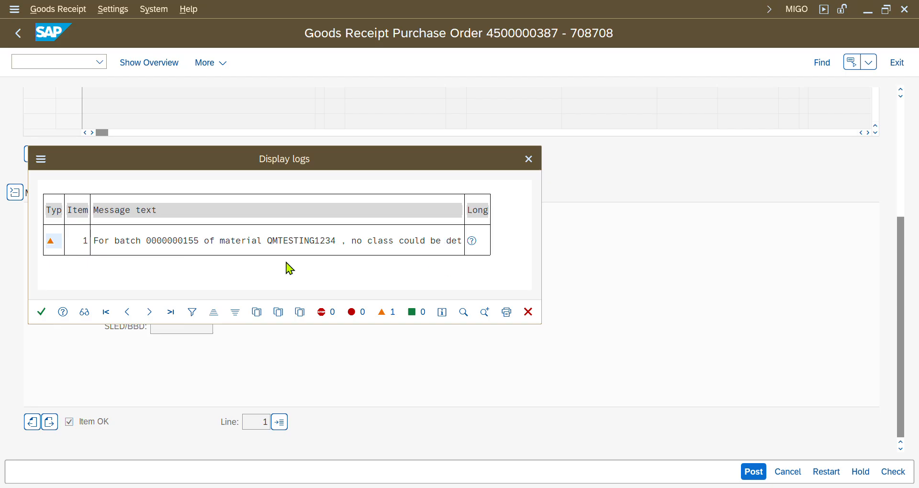
pyautogui.click(38, 313)
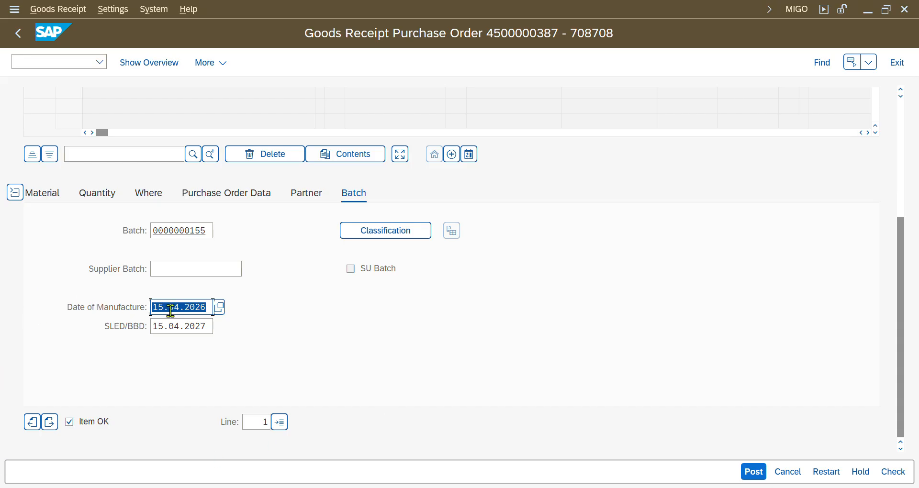
# Step: Examine the batch's SLED/BBD date and run another check of the goods receipt, reviewing its item line
pyautogui.moveTo(209, 326); pyautogui.dragTo(152, 330)
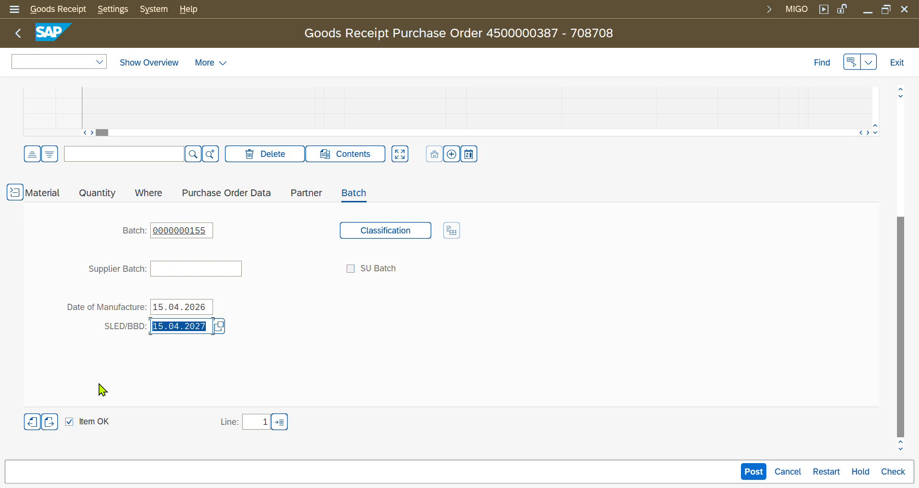
pyautogui.scroll(5, 275, 329)
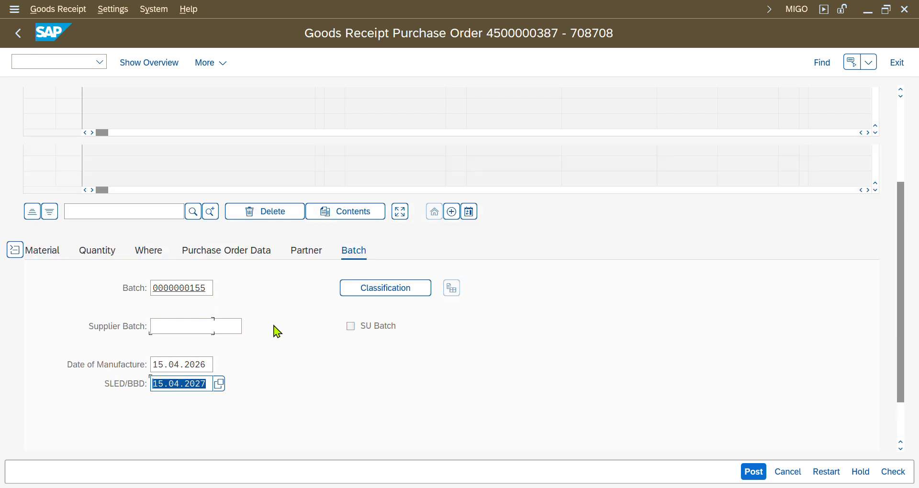
pyautogui.click(897, 471)
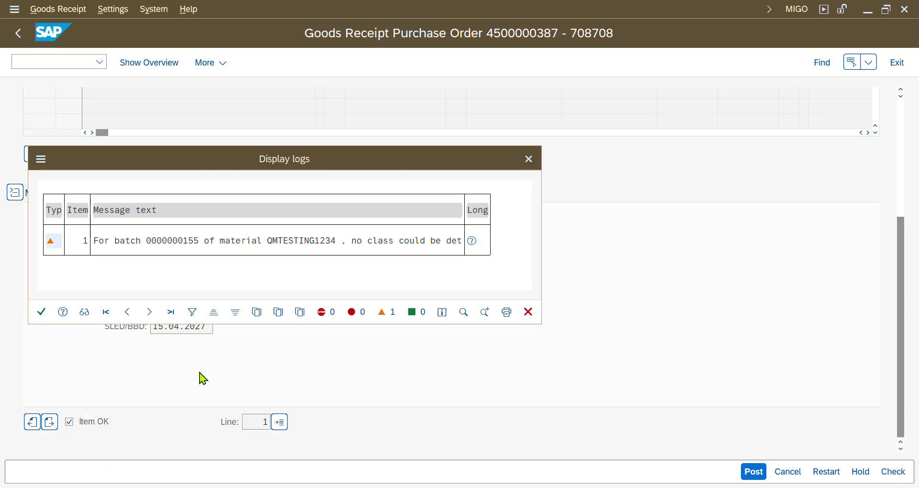
pyautogui.click(41, 312)
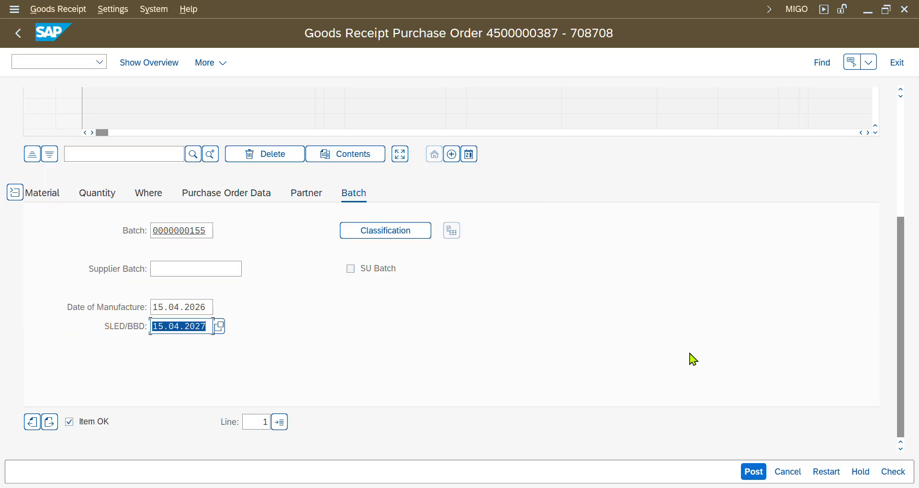
pyautogui.click(761, 471)
pyautogui.click(753, 471)
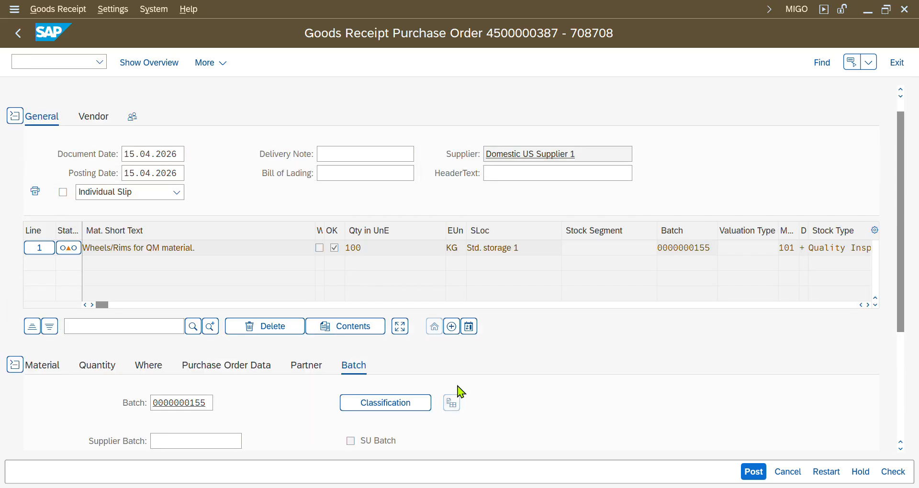
pyautogui.scroll(1, 158, 143)
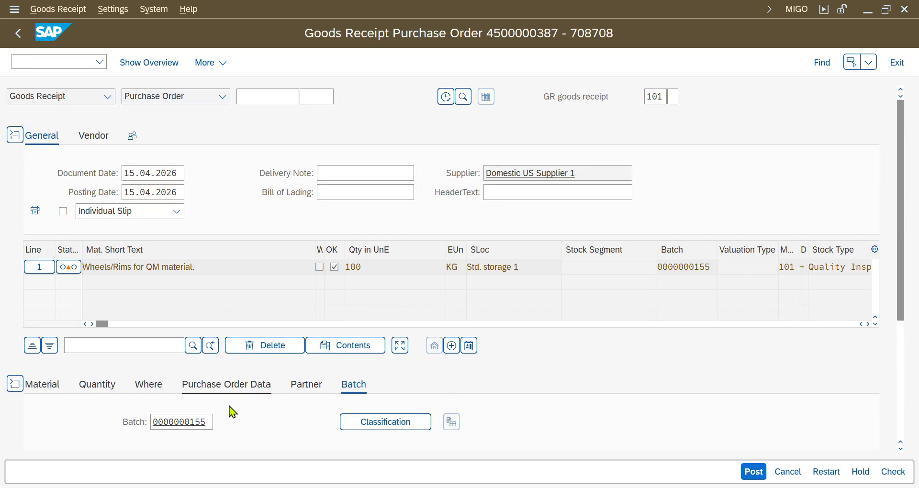
# Step: Open the stock overview transaction MMBE in the Display Inspection Lot session and consult the process flow chart's stock display stage
pyautogui.moveTo(268, 487)
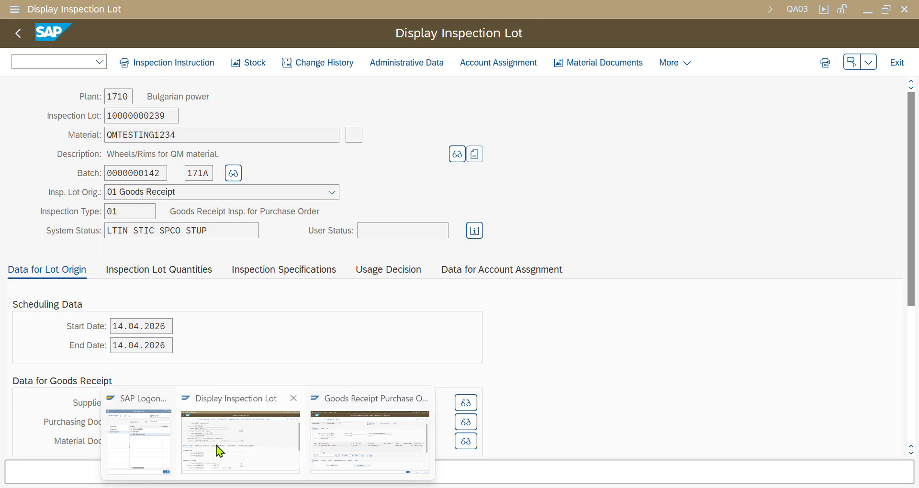
pyautogui.click(217, 446)
pyautogui.write('/nmmbe')
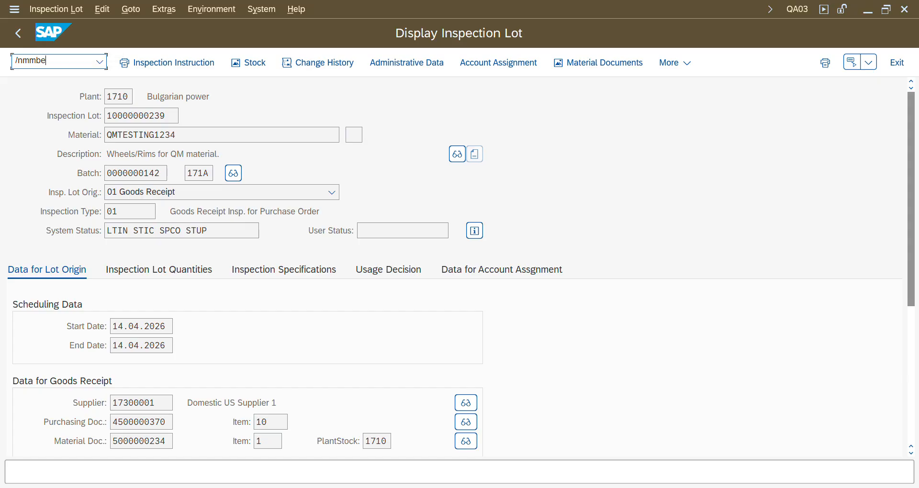
pyautogui.press('Return')
pyautogui.hotkey('alt', 'Tab')
pyautogui.hotkey('alt', 'Tab')
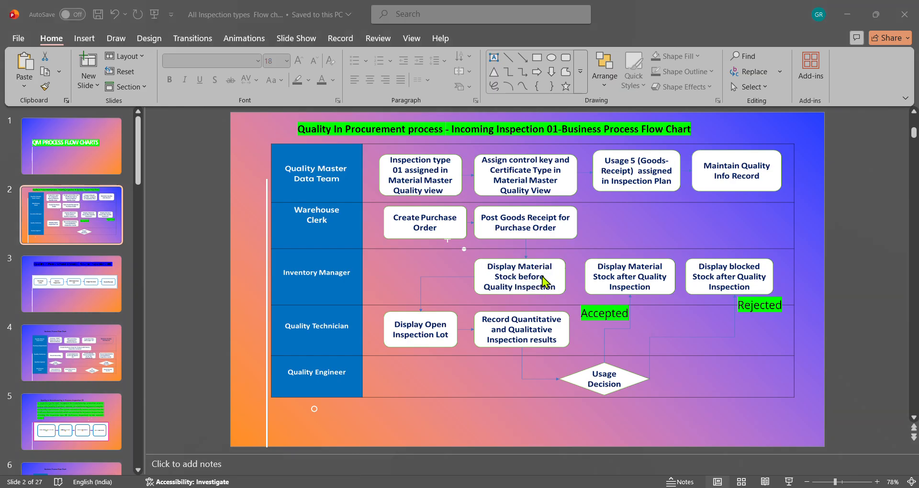
pyautogui.hotkey('alt', 'Tab')
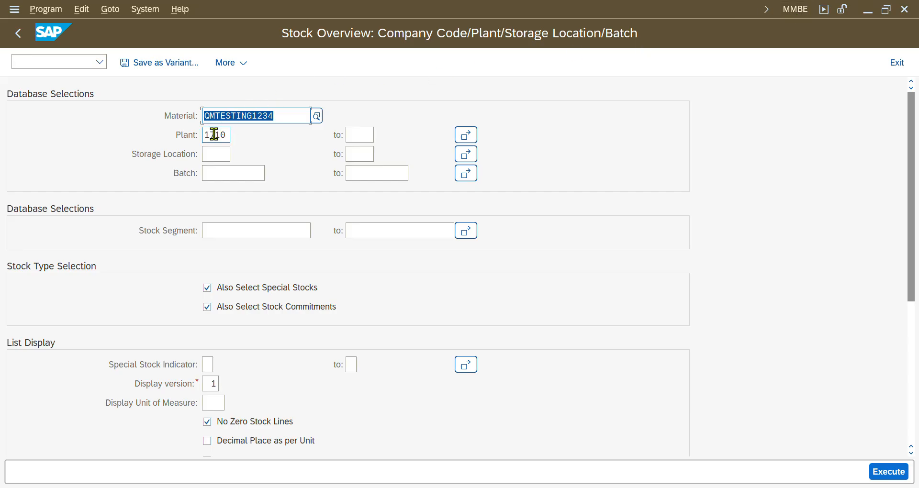
# Step: Display the stock overview for material QMTESTING1234 in plant 1710, limited to storage location 171A
pyautogui.click(213, 154)
pyautogui.write('171a')
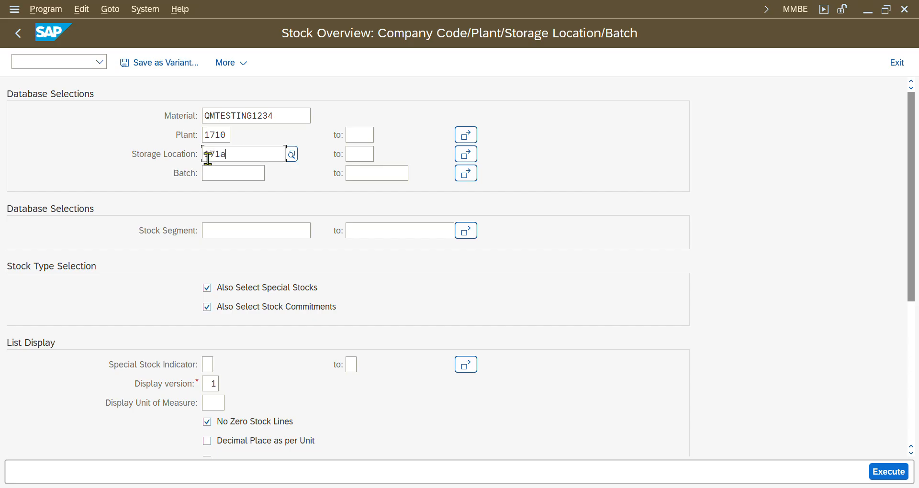
pyautogui.press('Return')
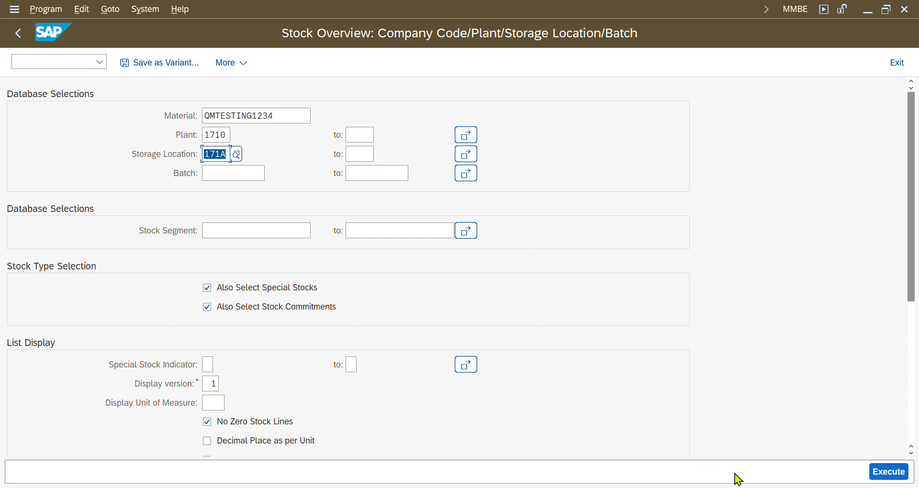
pyautogui.click(888, 478)
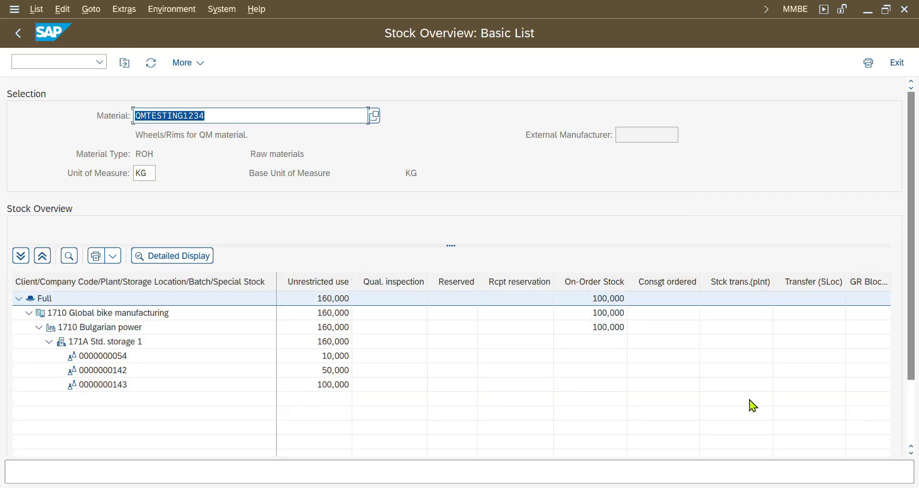
# Step: Examine the material's quality inspection stock column and return to the MIGO goods receipt session
pyautogui.click(395, 283)
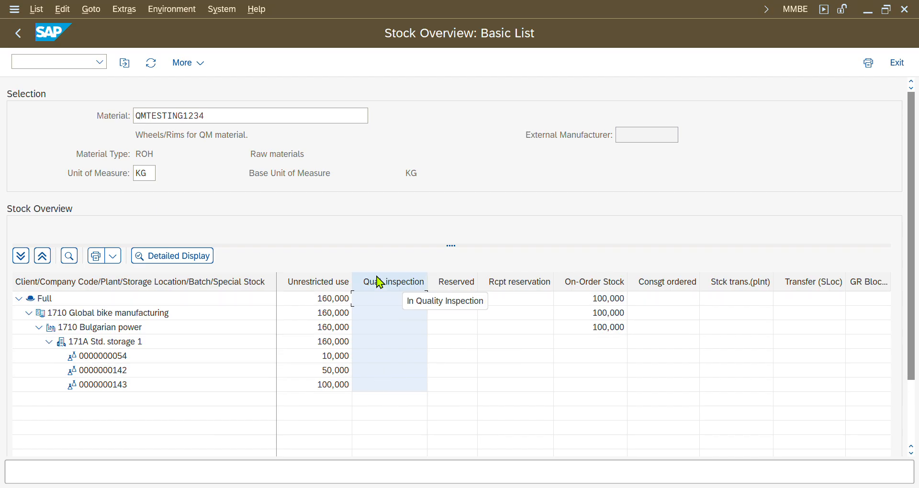
pyautogui.hotkey('alt', 'Tab')
pyautogui.hotkey('alt', 'Tab')
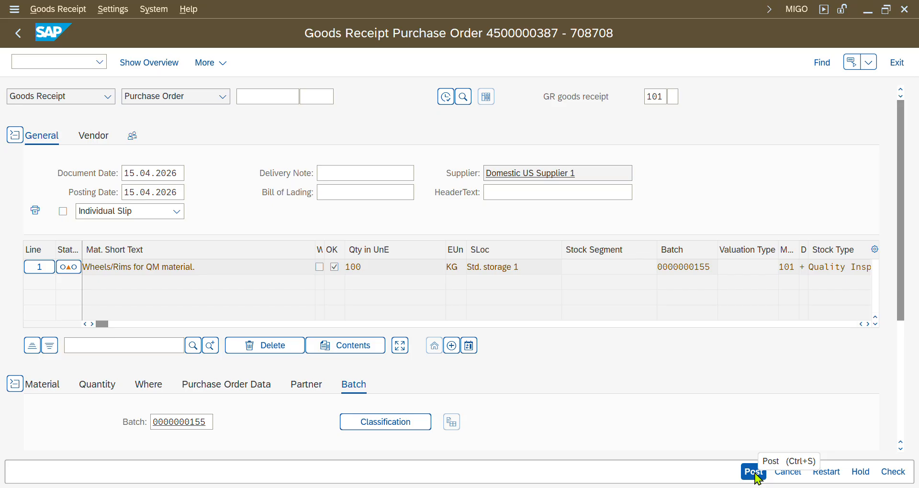
# Step: Post the goods receipt and copy the complete material document posting message from its detailed help text
pyautogui.click(754, 472)
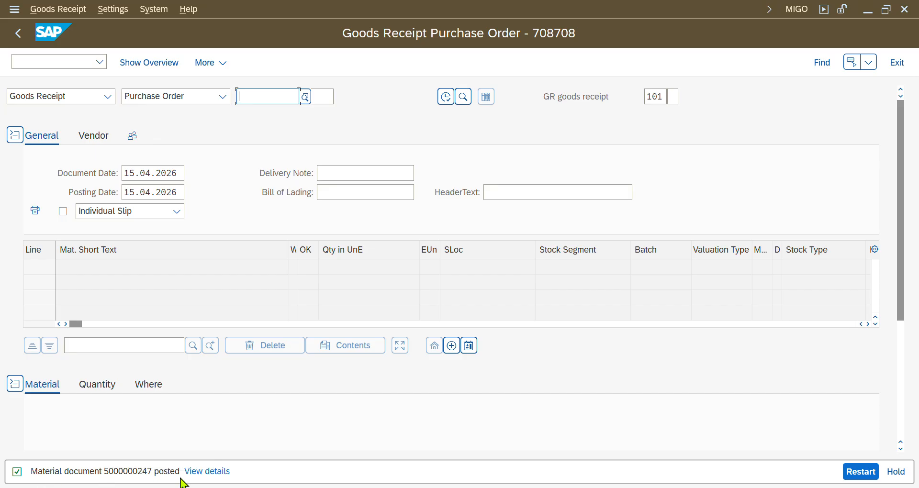
pyautogui.click(42, 480)
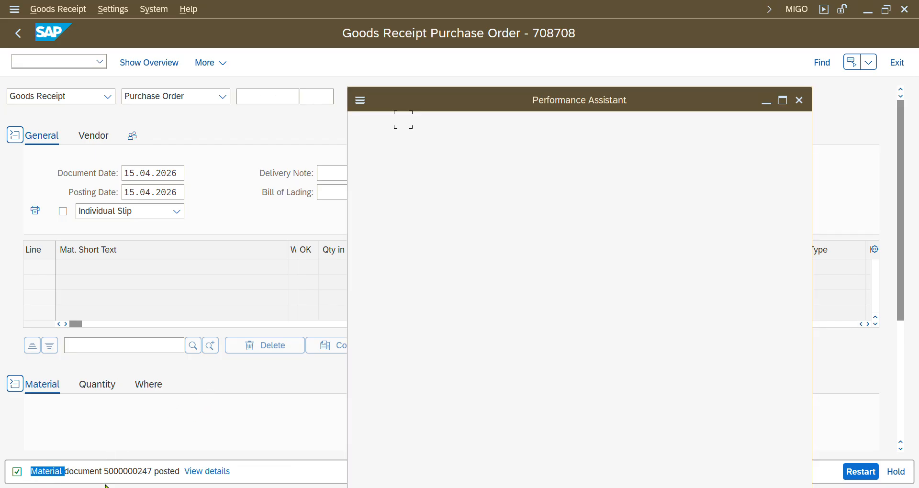
pyautogui.moveTo(559, 149); pyautogui.dragTo(382, 153)
pyautogui.hotkey('ctrl', 'c')
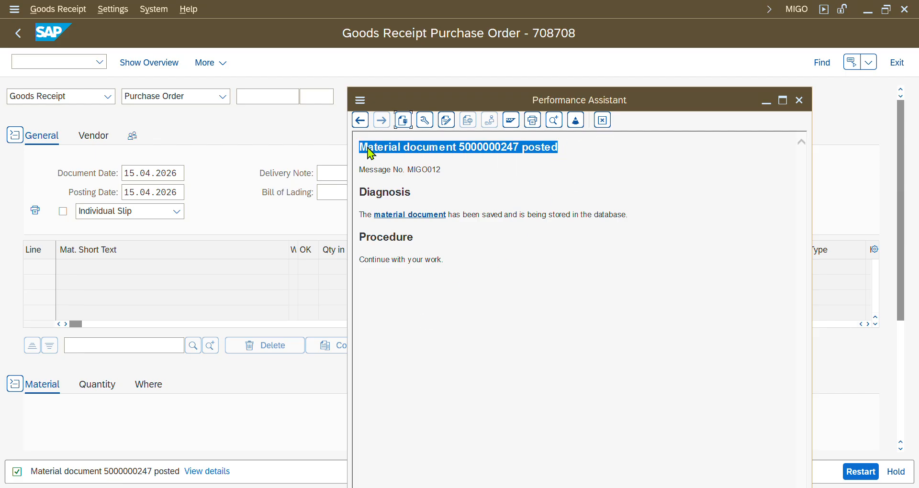
# Step: Switch to the QM Master data page in OneNote and paste the posting message after "Step 3:Good Receipt- MIGO -", highlighting the automatic lot creation line
pyautogui.hotkey('alt', 'Tab')
pyautogui.hotkey('alt', 'Tab')
pyautogui.hotkey('alt', 'Tab')
pyautogui.hotkey('alt', 'Tab')
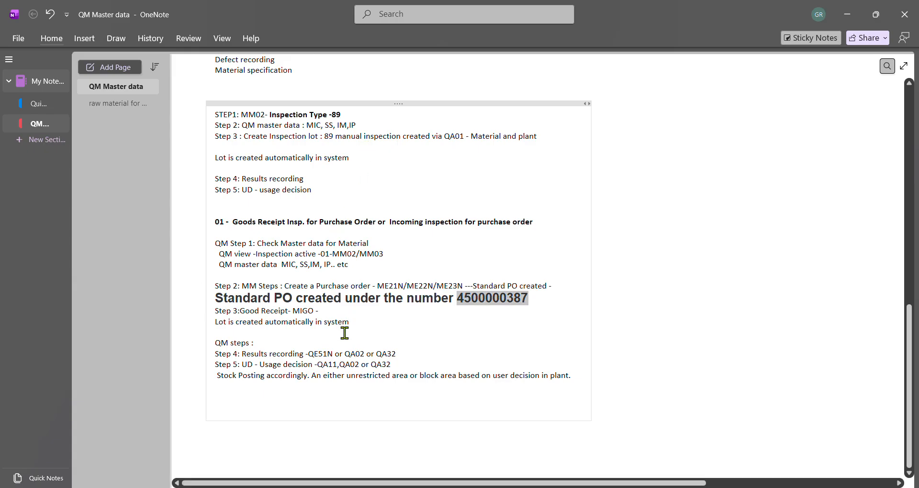
pyautogui.click(333, 314)
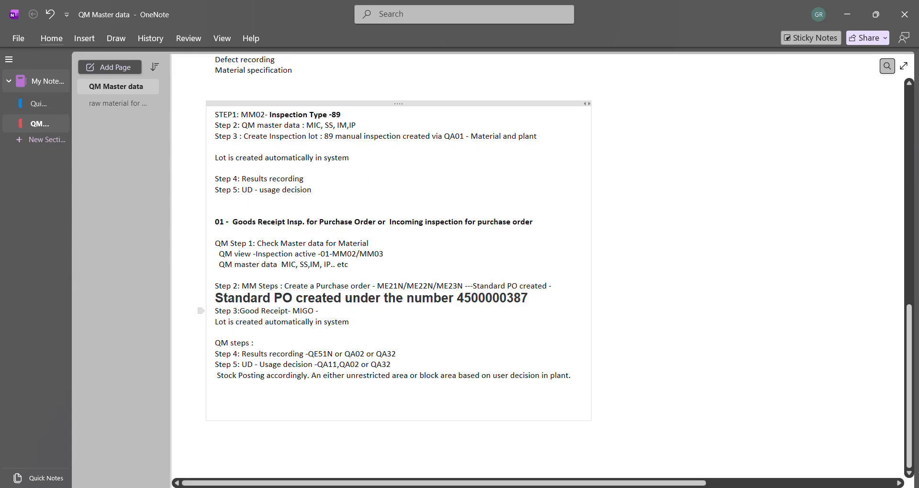
pyautogui.hotkey('ctrl', 'v')
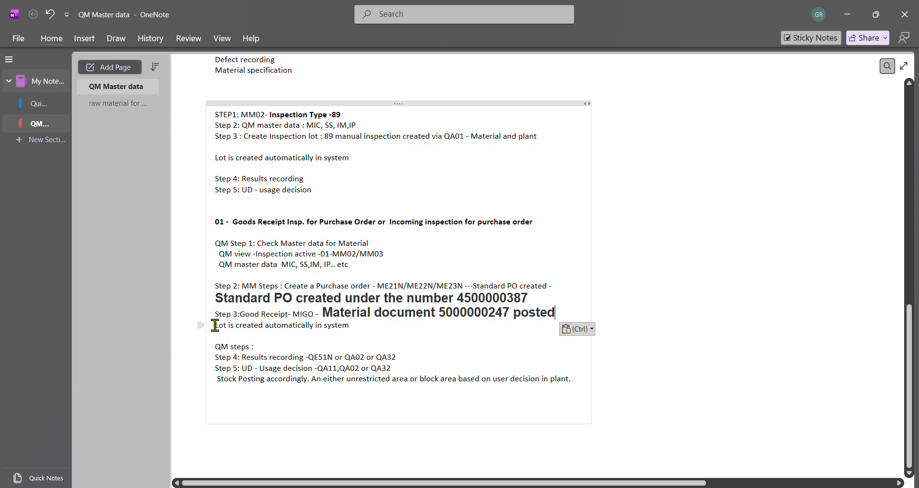
pyautogui.moveTo(217, 325); pyautogui.dragTo(357, 332)
# Step: Return to MIGO, set the Goods Receipt reference to Material Document, and try to load the document just posted
pyautogui.hotkey('alt', 'Tab')
pyautogui.hotkey('alt', 'Tab')
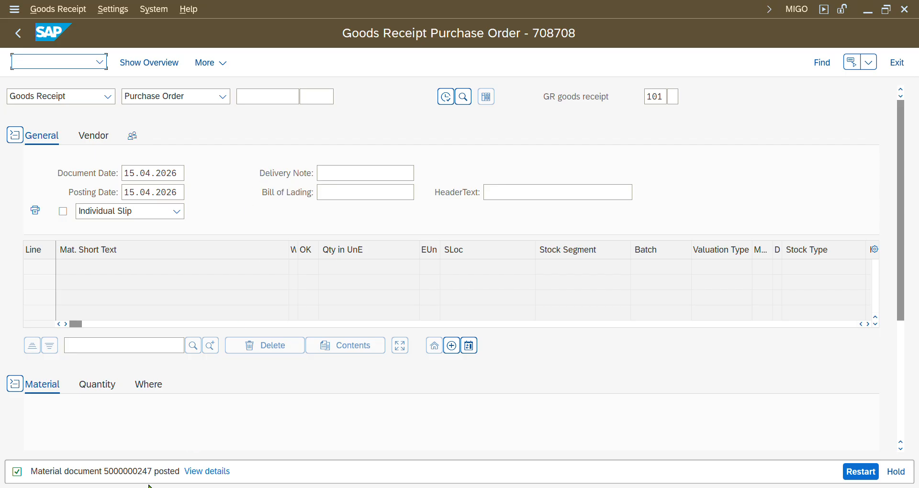
pyautogui.click(108, 97)
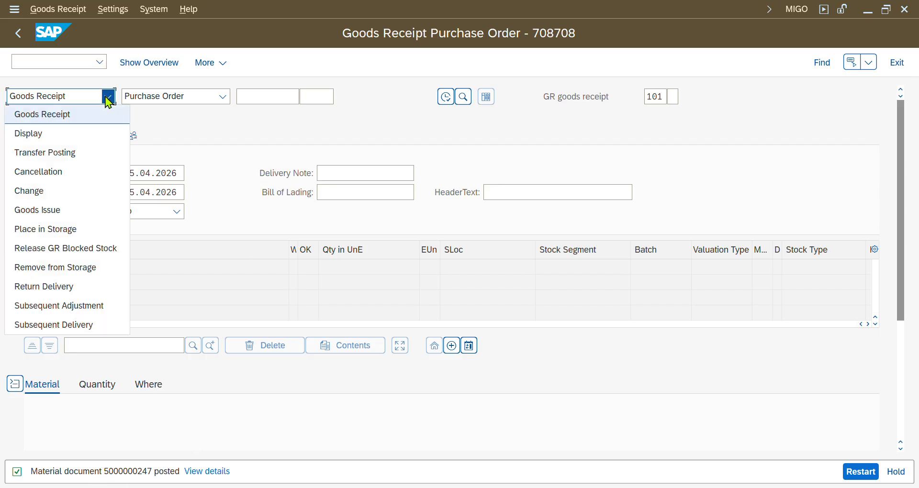
pyautogui.click(96, 112)
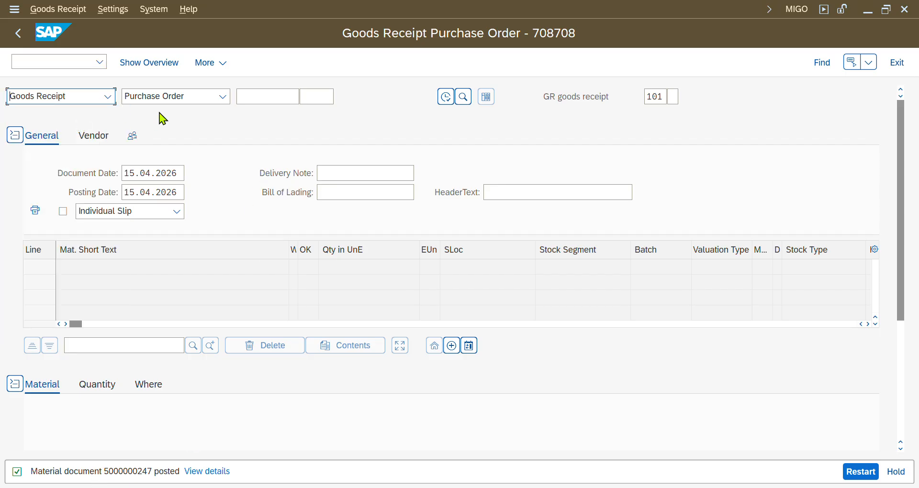
pyautogui.click(197, 97)
pyautogui.click(201, 134)
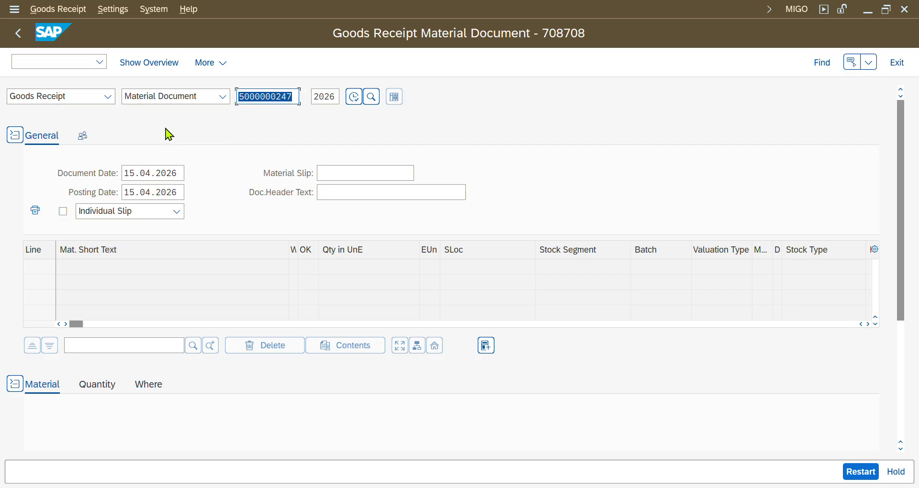
pyautogui.click(357, 101)
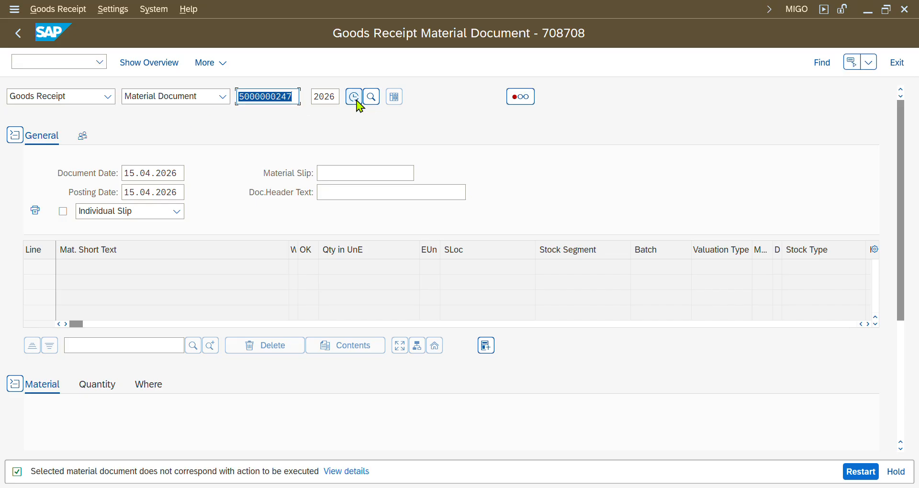
# Step: Change the MIGO action to Display, load the posted material document, and examine its item's quantity details
pyautogui.click(108, 97)
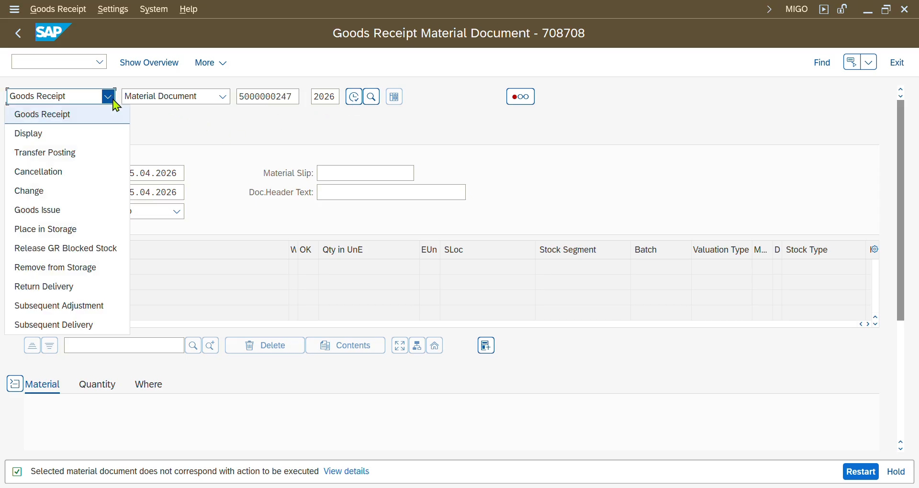
pyautogui.click(72, 133)
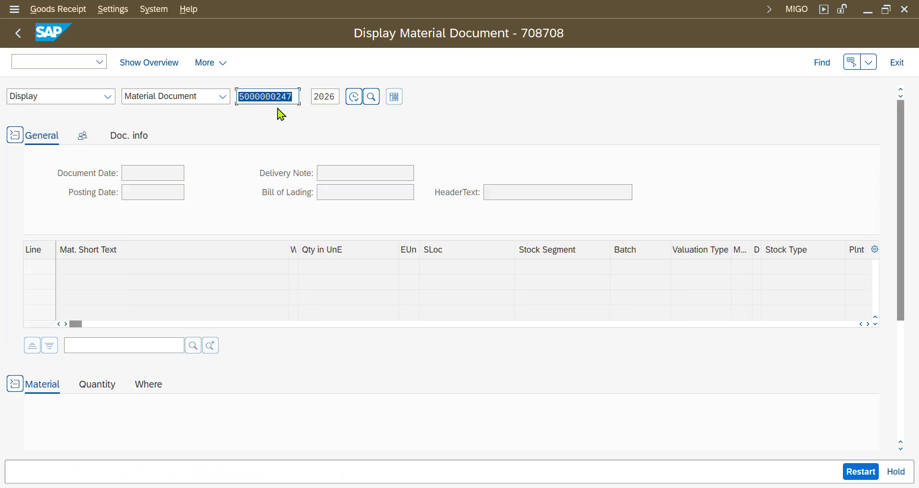
pyautogui.click(353, 97)
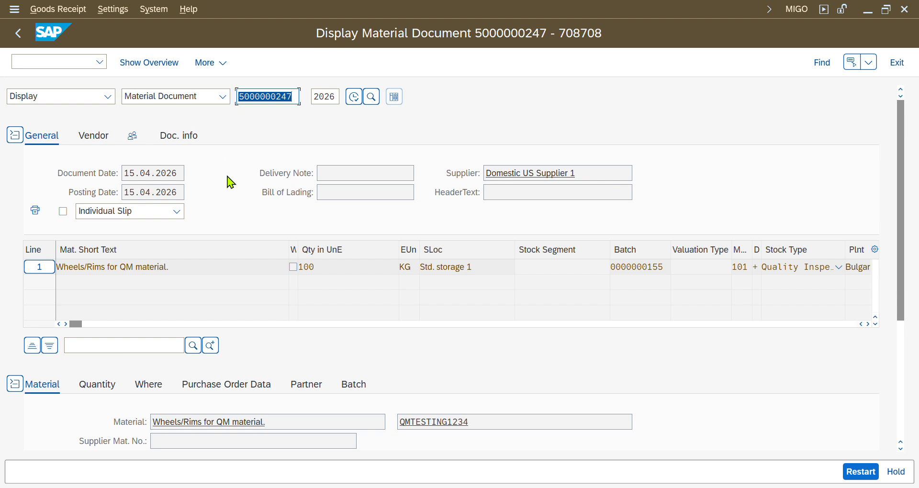
pyautogui.scroll(-2, 253, 286)
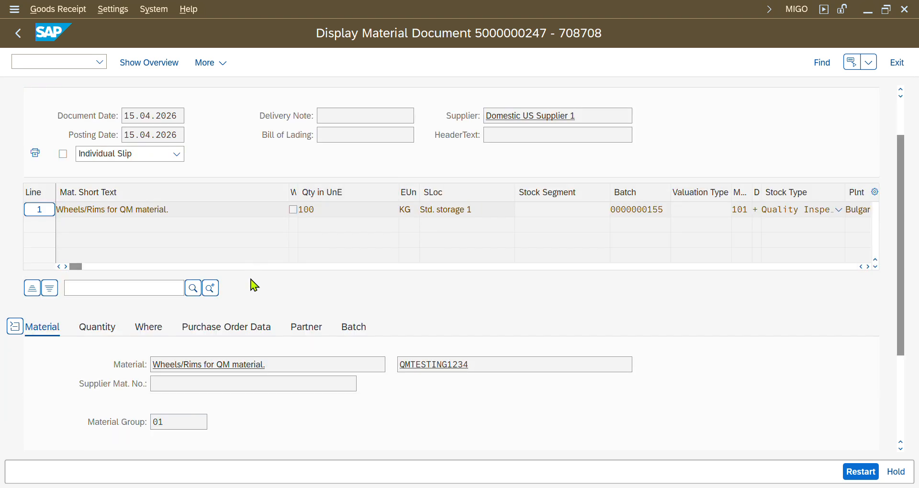
pyautogui.click(86, 328)
pyautogui.scroll(-4, 143, 344)
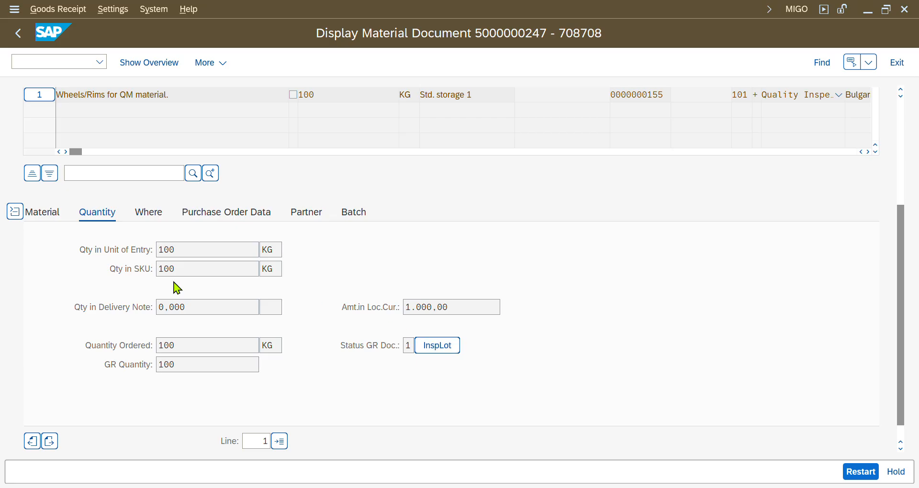
pyautogui.moveTo(176, 254); pyautogui.dragTo(164, 255)
# Step: Switch to the MMBE stock overview session for QMTESTING1234 and refresh the stock figures
pyautogui.hotkey('alt', 'Tab')
pyautogui.hotkey('alt', 'Tab')
pyautogui.hotkey('alt', 'Tab')
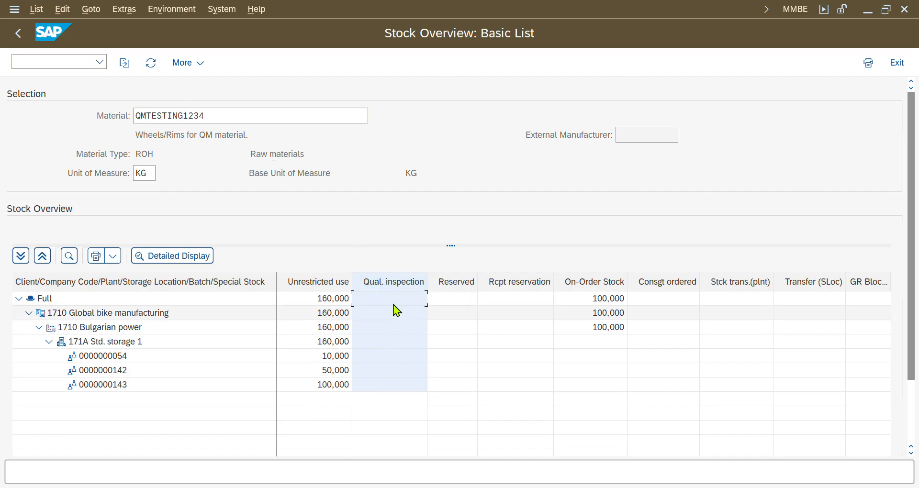
pyautogui.click(151, 63)
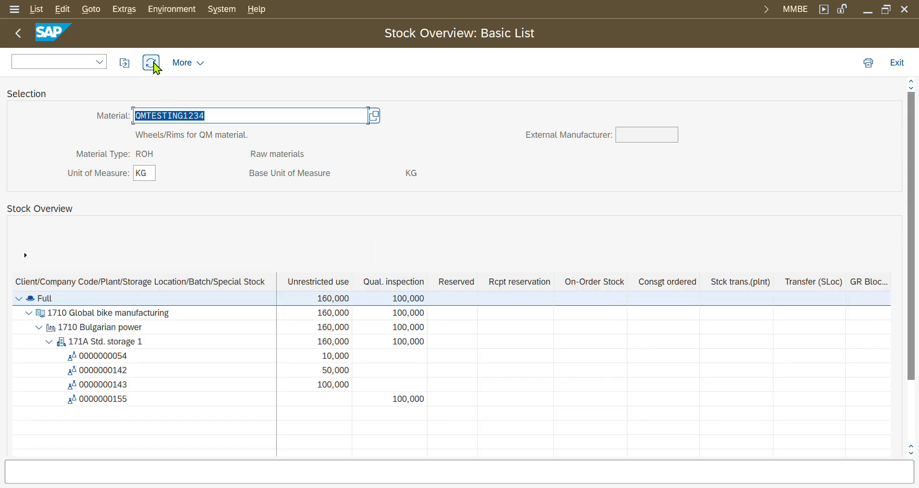
pyautogui.click(405, 405)
pyautogui.click(110, 404)
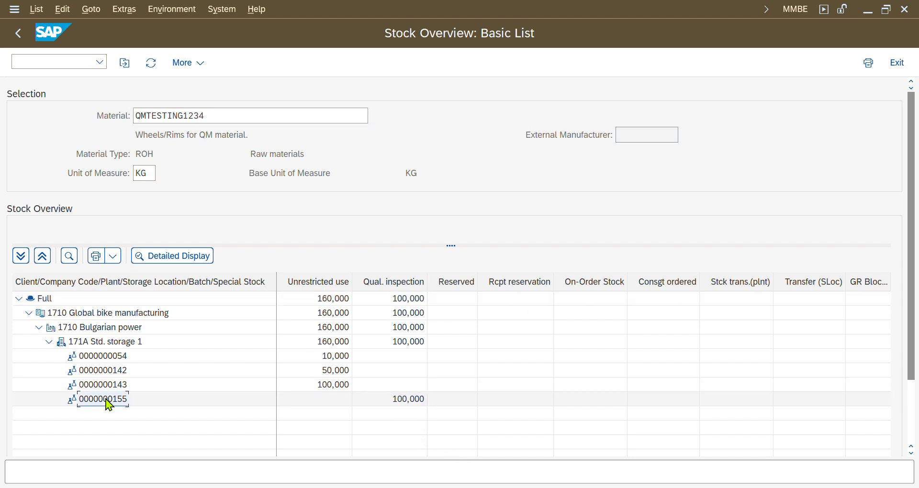
pyautogui.click(84, 346)
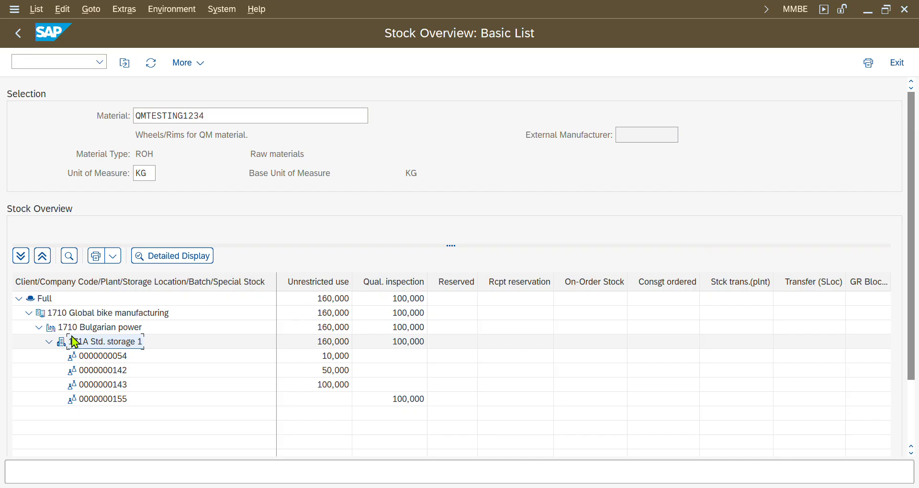
pyautogui.click(68, 329)
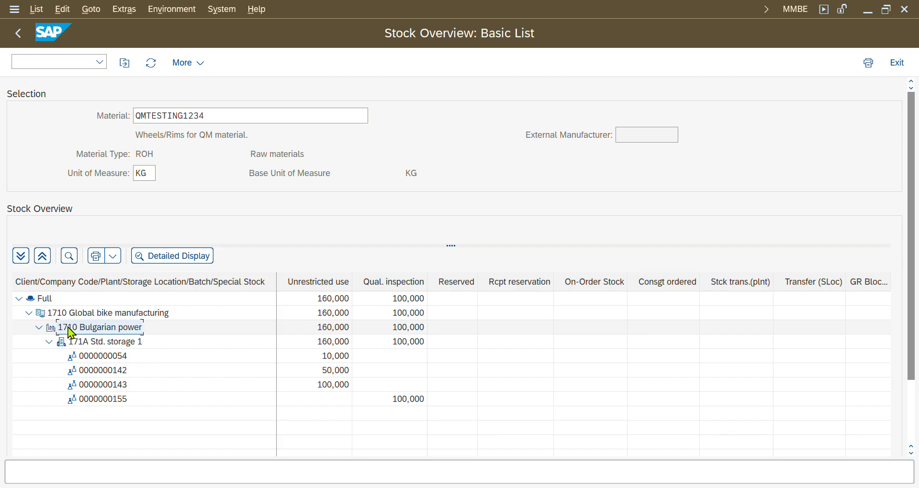
pyautogui.click(58, 316)
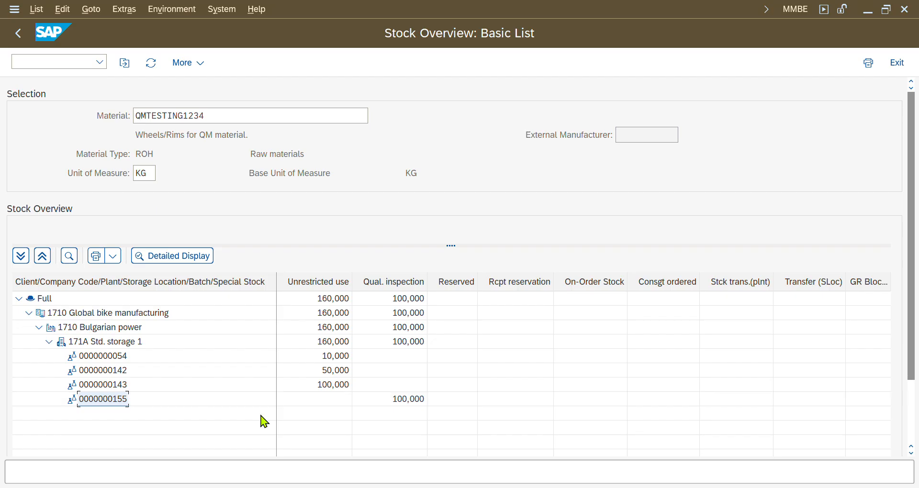
pyautogui.click(400, 401)
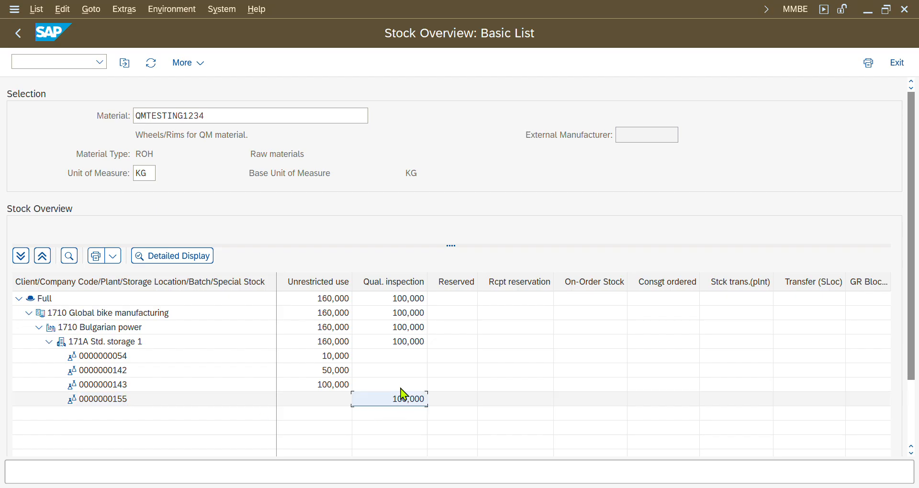
pyautogui.click(395, 283)
# Step: Consult the incoming inspection process flow chart in PowerPoint and return to the MIGO material document session
pyautogui.hotkey('alt', 'Tab')
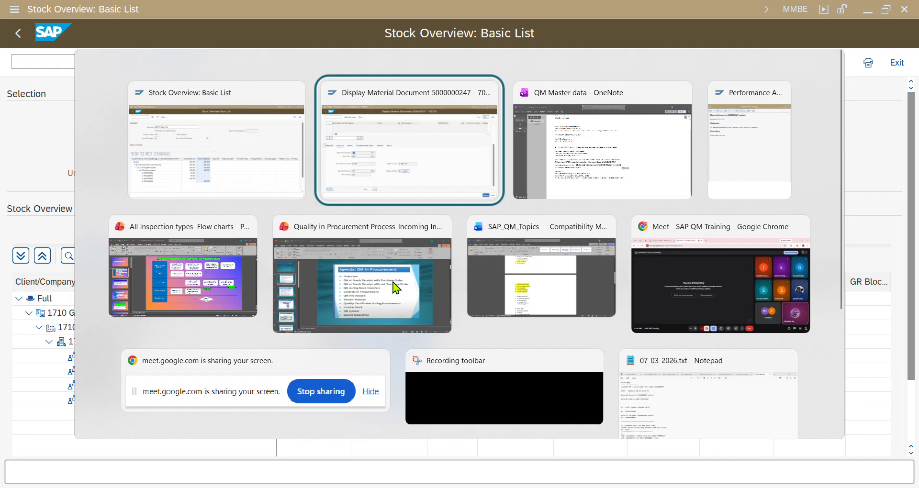
pyautogui.click(225, 309)
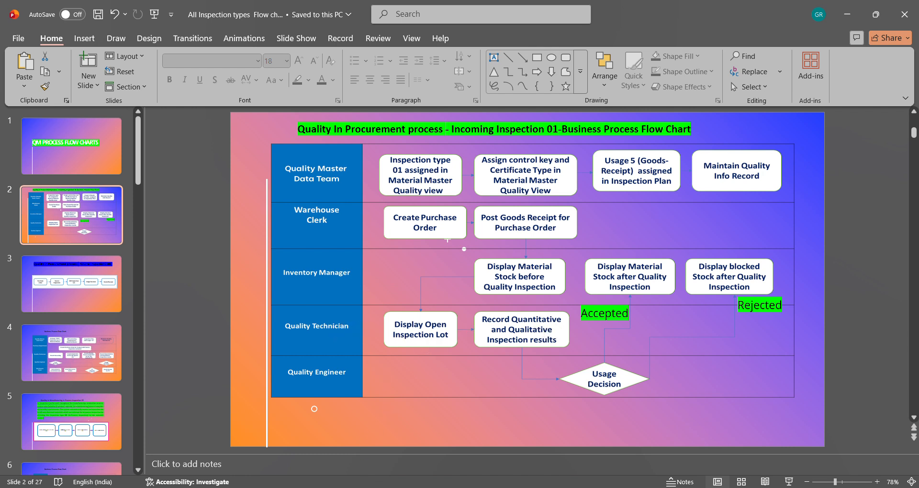
pyautogui.moveTo(268, 483)
pyautogui.click(324, 459)
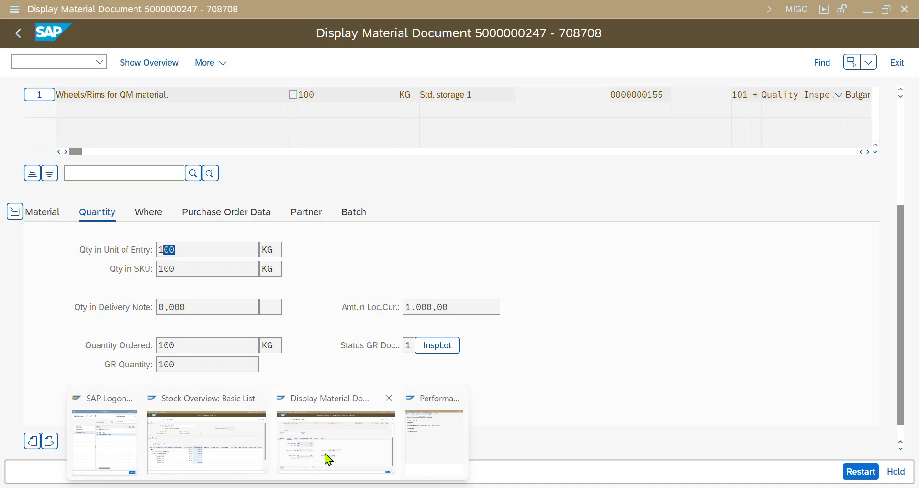
# Step: Leave the material document display and open the inspection lot selection transaction QA32 in the same session
pyautogui.scroll(3, 264, 337)
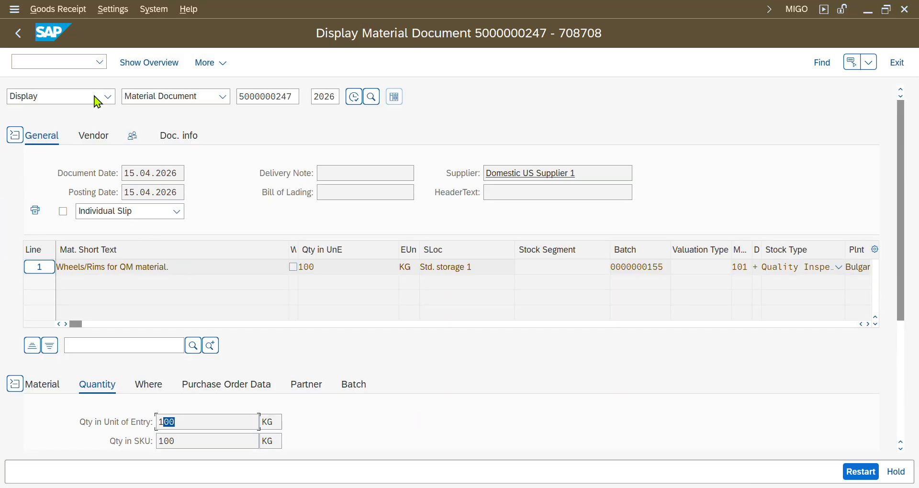
pyautogui.click(18, 61)
pyautogui.write('/n')
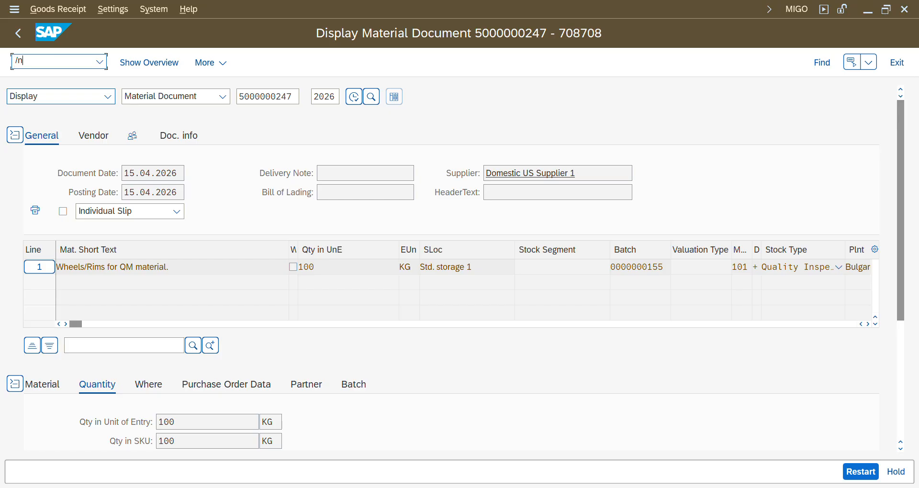
pyautogui.write('qa32')
pyautogui.press('Return')
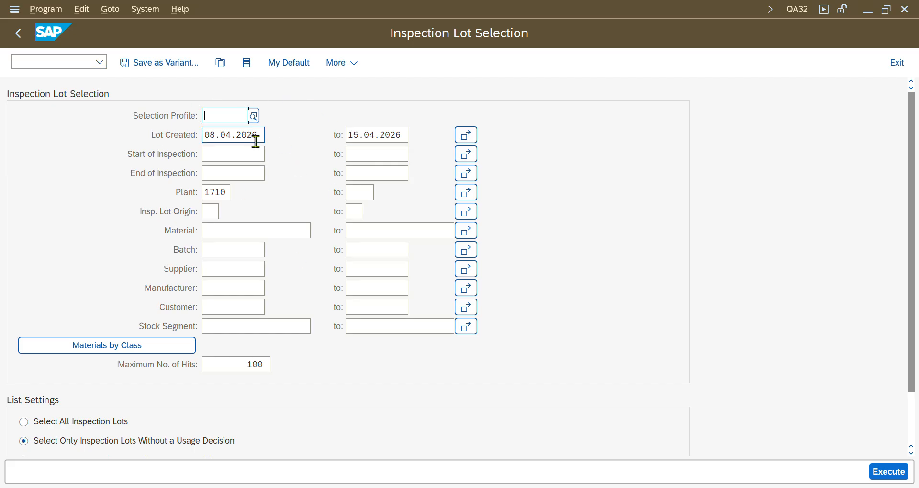
# Step: Set the start of the inspection lot creation date range to 15.04.2026
pyautogui.moveTo(259, 138); pyautogui.dragTo(148, 132)
pyautogui.press('BackSpace')
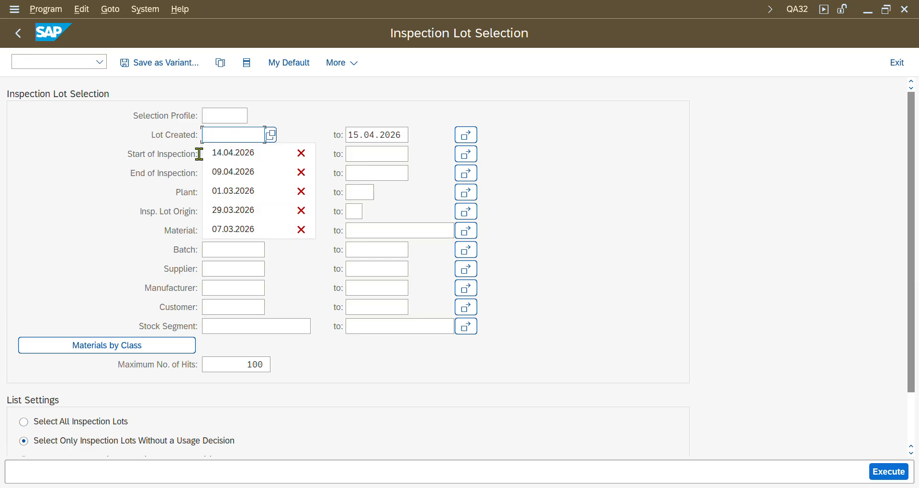
pyautogui.click(273, 135)
pyautogui.click(276, 139)
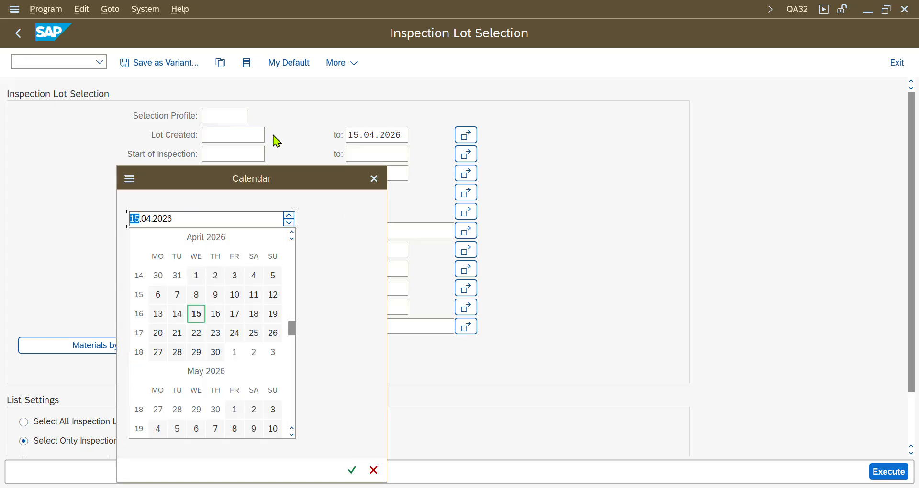
pyautogui.doubleClick(197, 314)
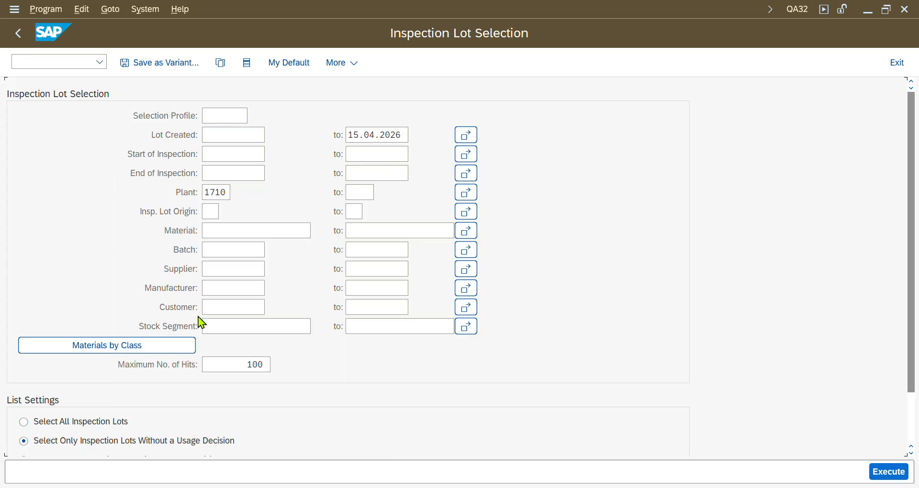
# Step: Restrict the inspection lot selection to lot origin 01 and material QMTESTING1234
pyautogui.click(207, 212)
pyautogui.write('01')
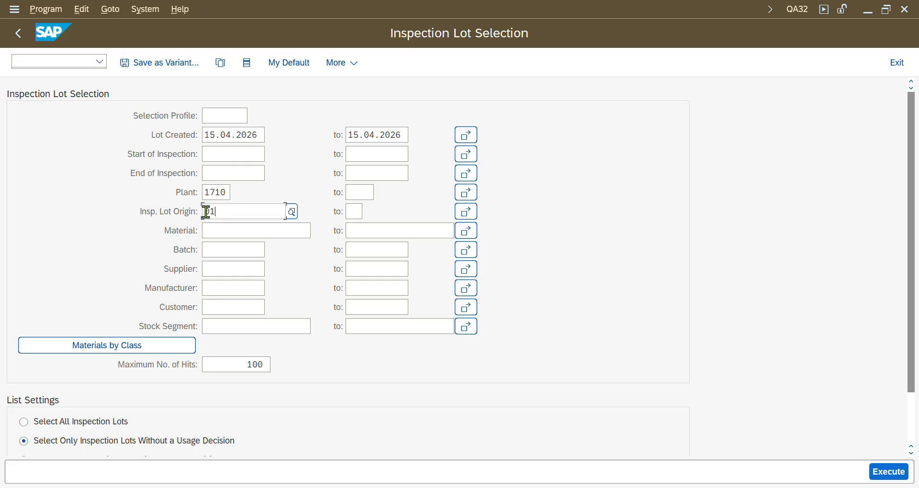
pyautogui.click(207, 195)
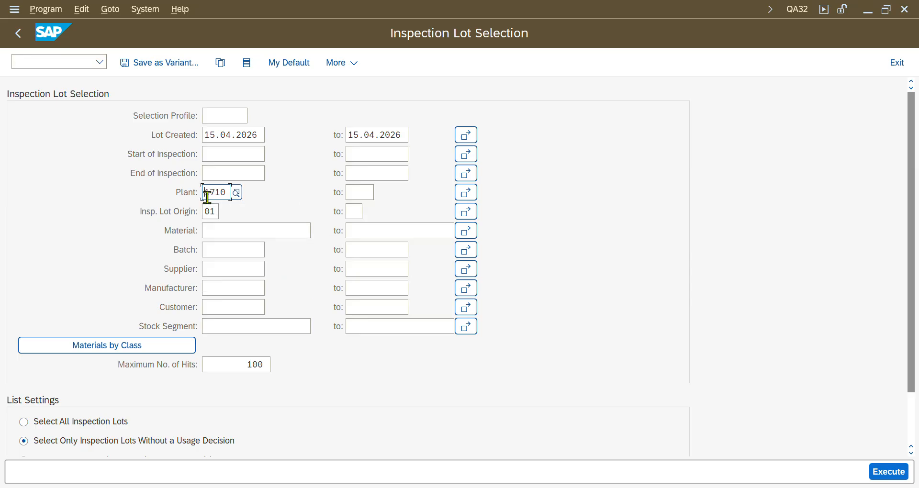
pyautogui.click(220, 231)
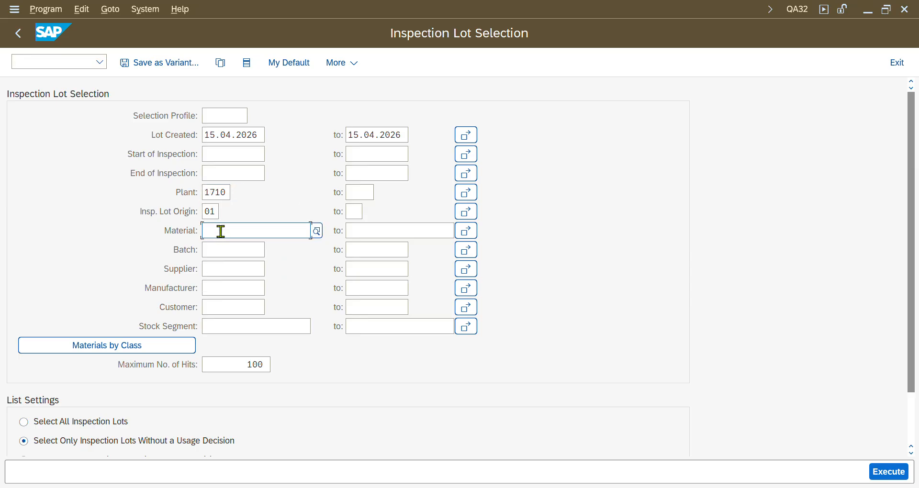
pyautogui.write('qmtesting1234')
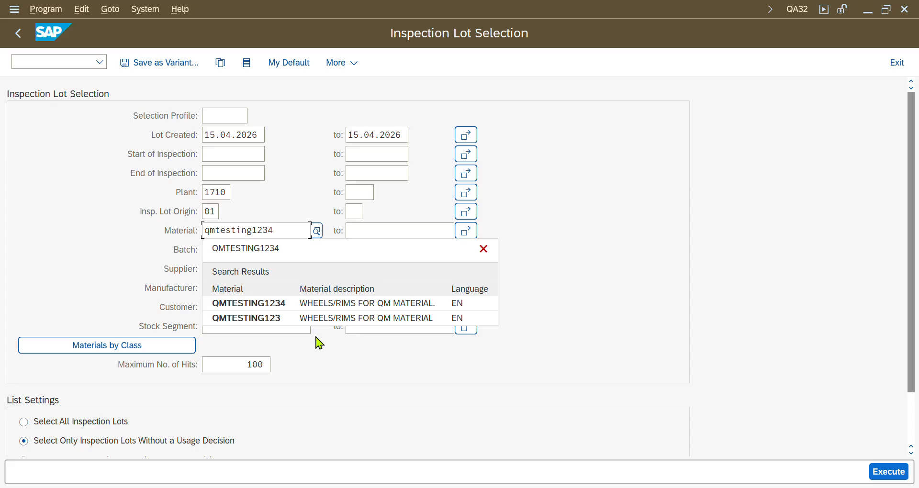
pyautogui.click(267, 303)
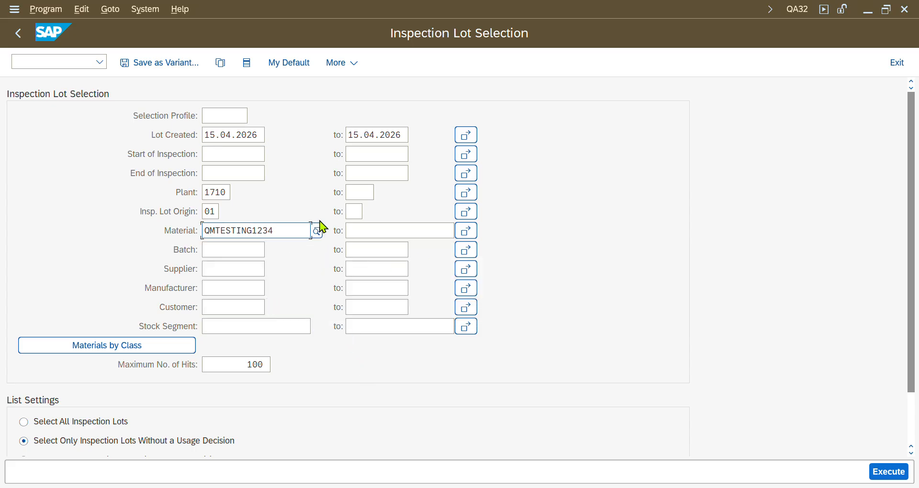
# Step: Add Purchasing Document from the Procurement group as a dynamic selection criterion
pyautogui.click(253, 62)
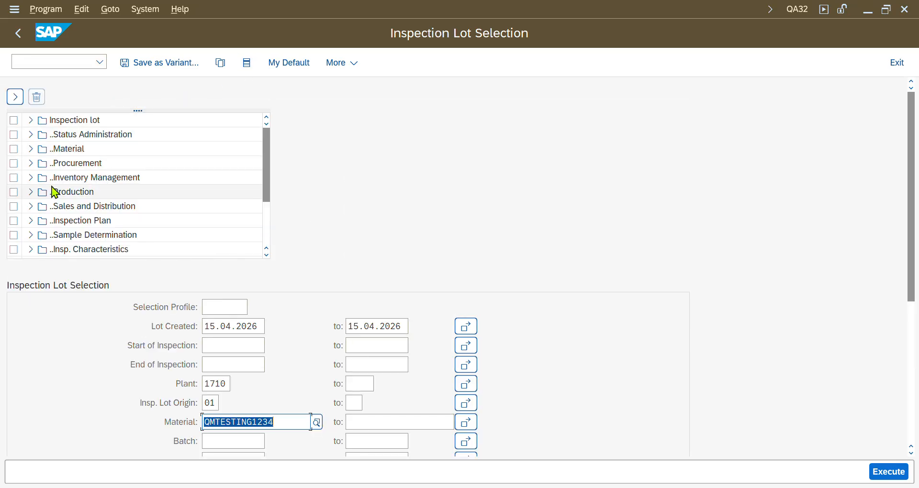
pyautogui.click(31, 163)
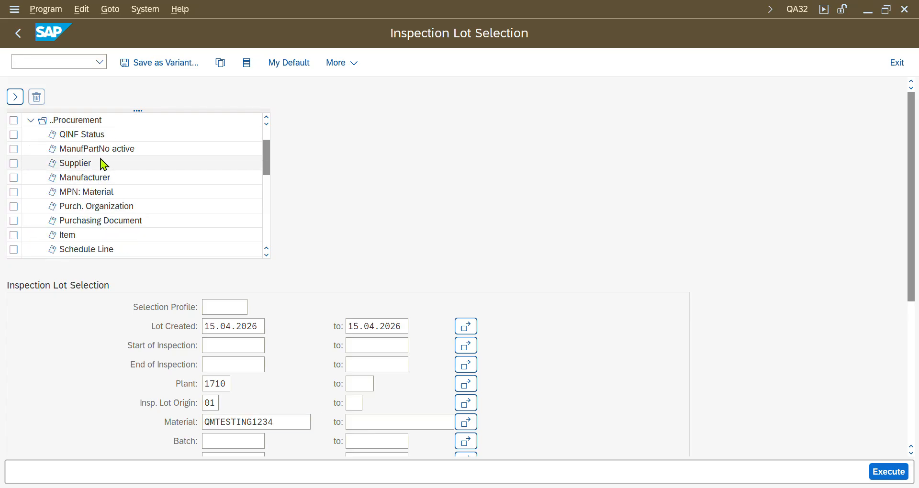
pyautogui.click(102, 222)
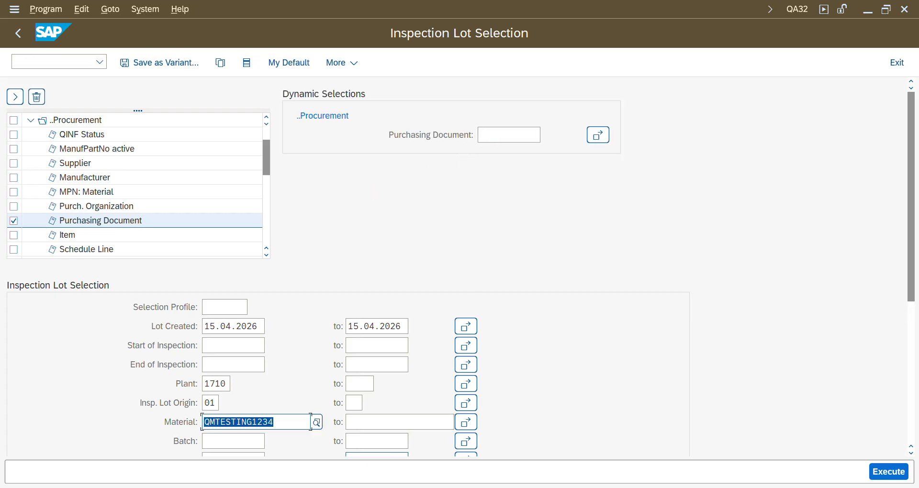
# Step: Copy the purchase order number from the OneNote QM Master data notes into the Purchasing Document criterion in QA32
pyautogui.moveTo(283, 484)
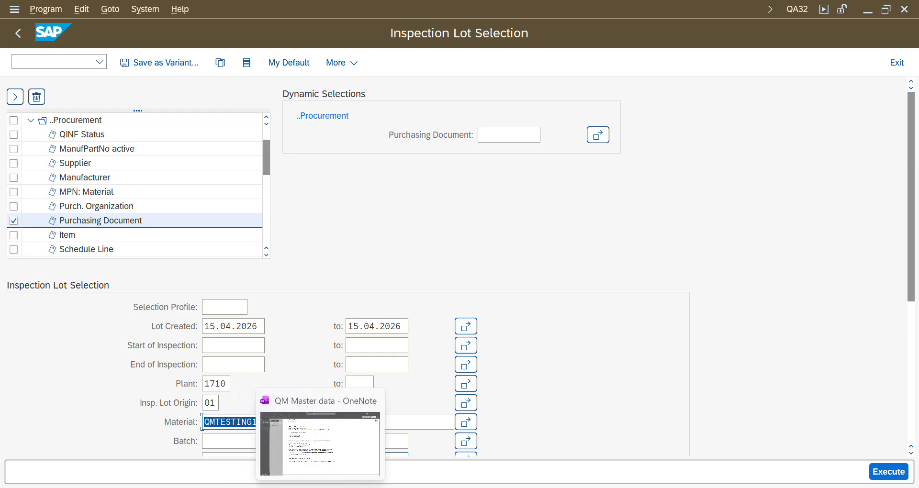
pyautogui.click(308, 471)
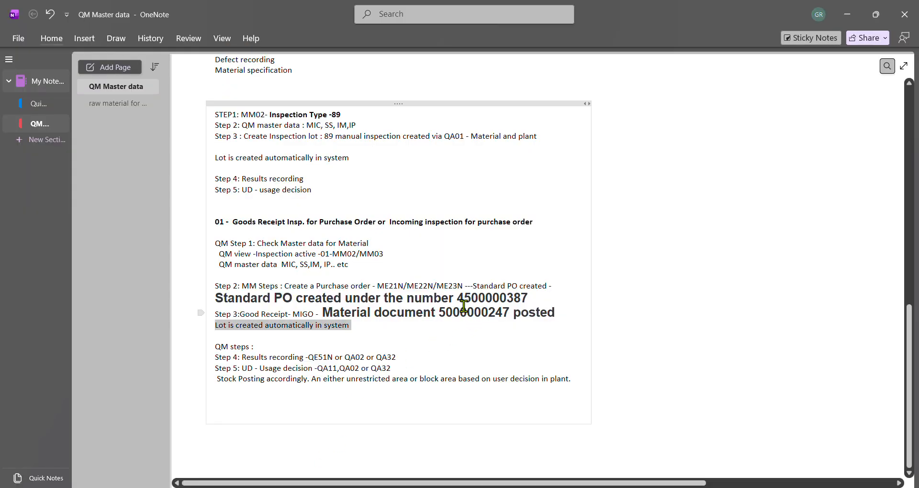
pyautogui.moveTo(460, 298); pyautogui.dragTo(584, 299)
pyautogui.hotkey('ctrl', 'c')
pyautogui.hotkey('alt', 'Tab')
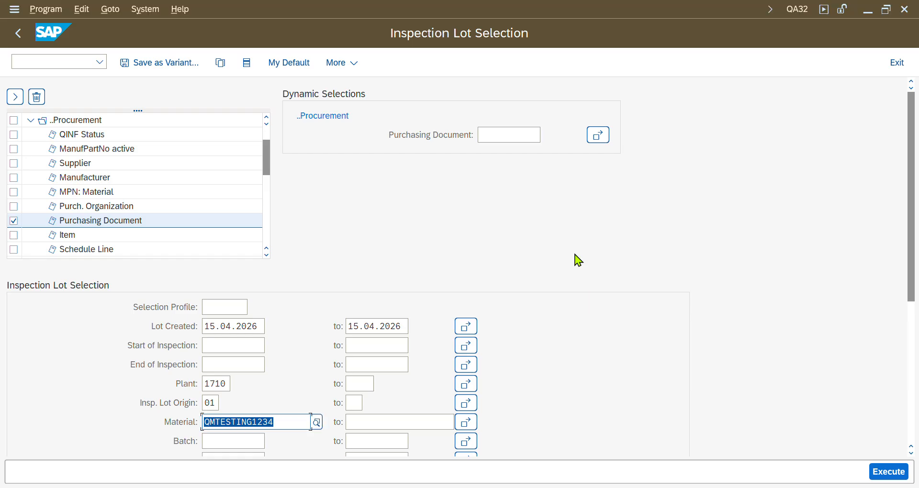
pyautogui.click(486, 131)
pyautogui.hotkey('ctrl', 'v')
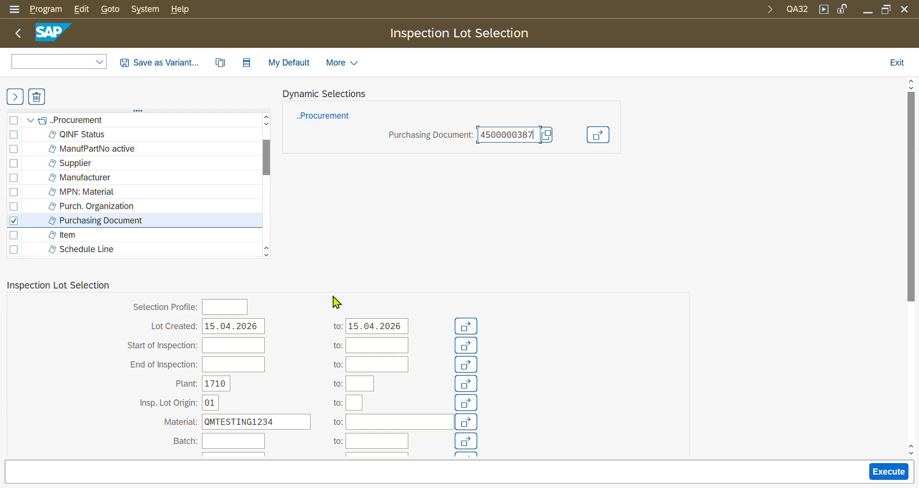
# Step: Run the inspection lot selection and widen the Inspection Lot column to fit the full lot number
pyautogui.click(882, 473)
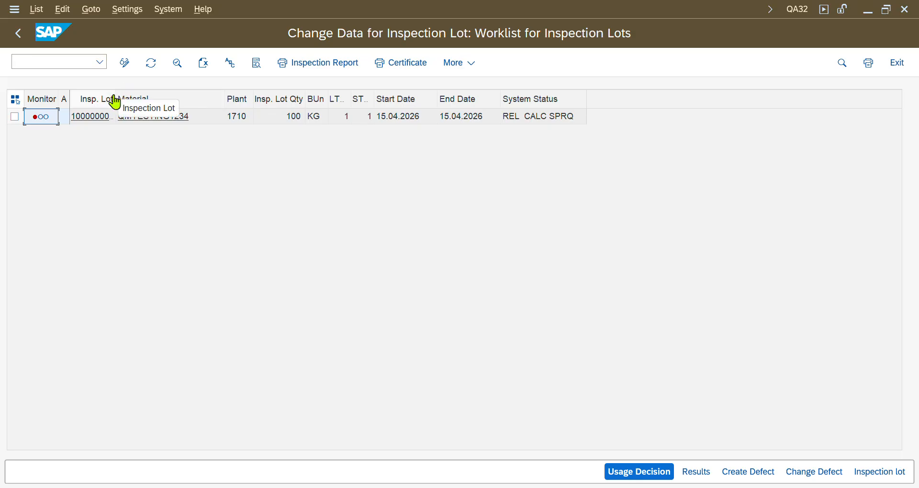
pyautogui.moveTo(117, 96); pyautogui.dragTo(130, 96)
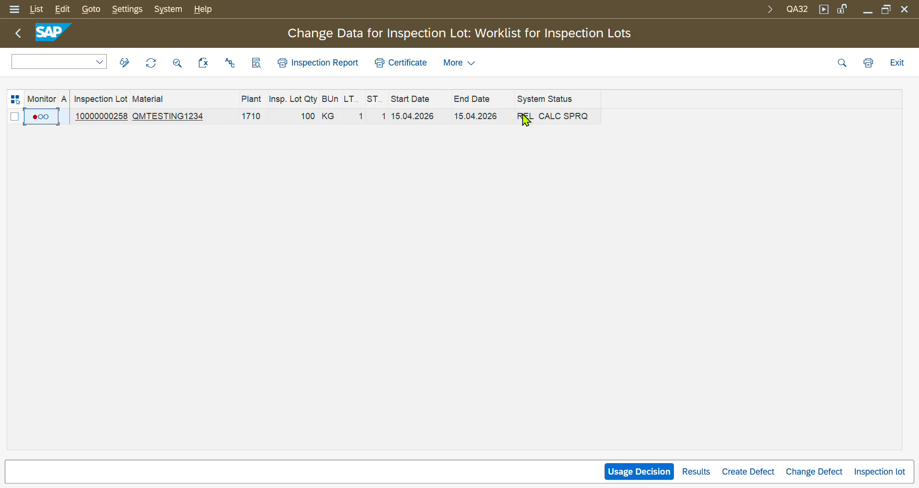
# Step: Consult the results recording stage of the incoming inspection flow chart in PowerPoint and return to the QA32 worklist
pyautogui.hotkey('alt', 'Tab')
pyautogui.hotkey('alt', 'Tab')
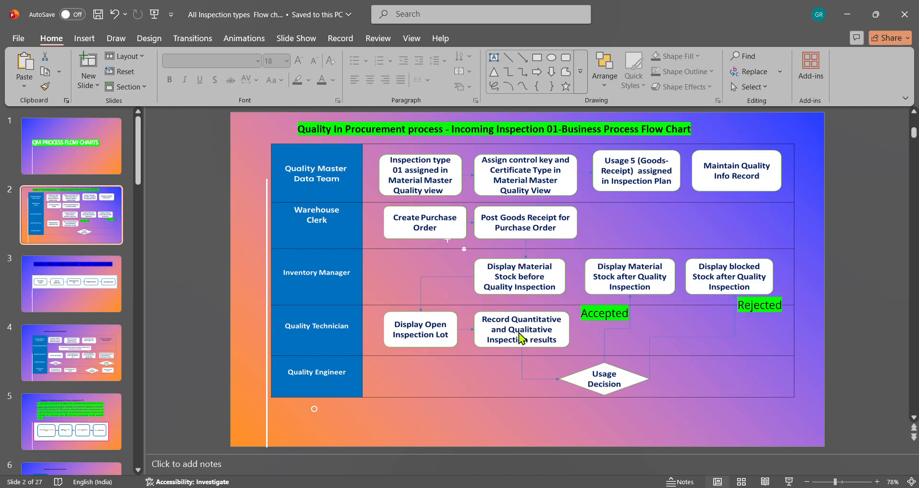
pyautogui.hotkey('alt', 'Tab')
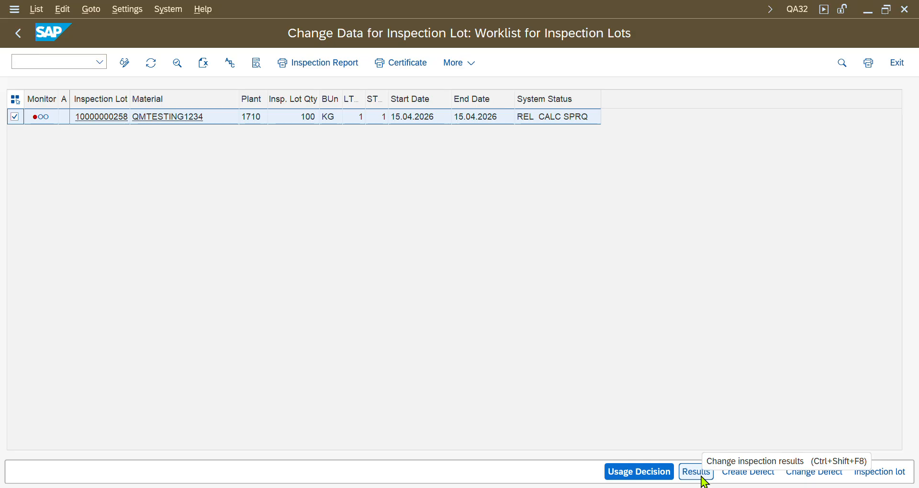
# Step: Record a result of 17 for the Length for qm whilee characteristic of the QMTESTING1234 lot and save the results
pyautogui.click(696, 472)
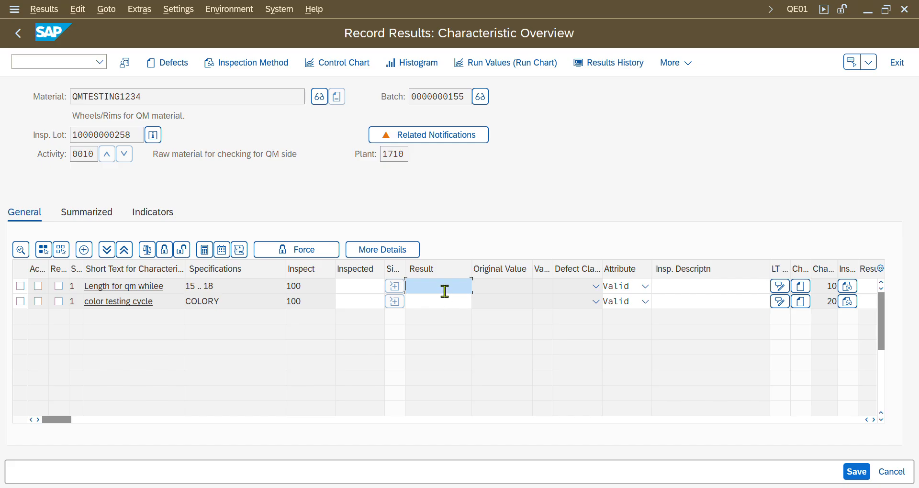
pyautogui.write('17')
pyautogui.press('Return')
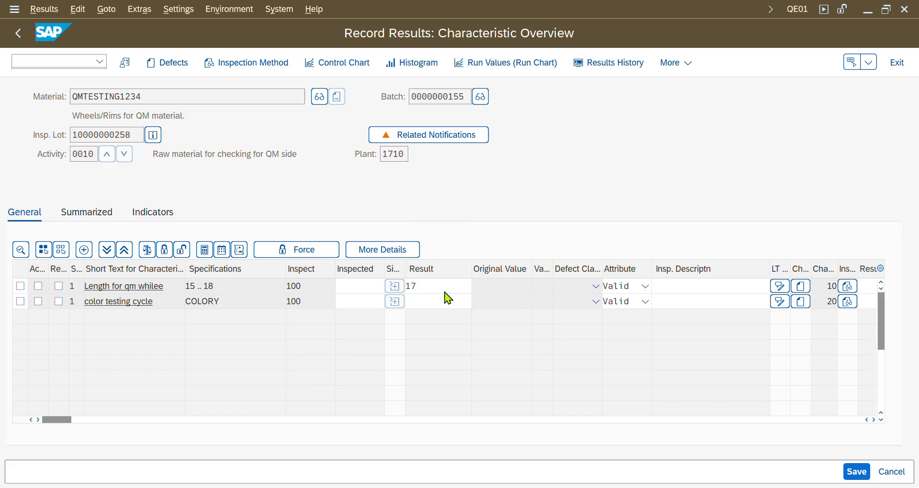
pyautogui.click(398, 393)
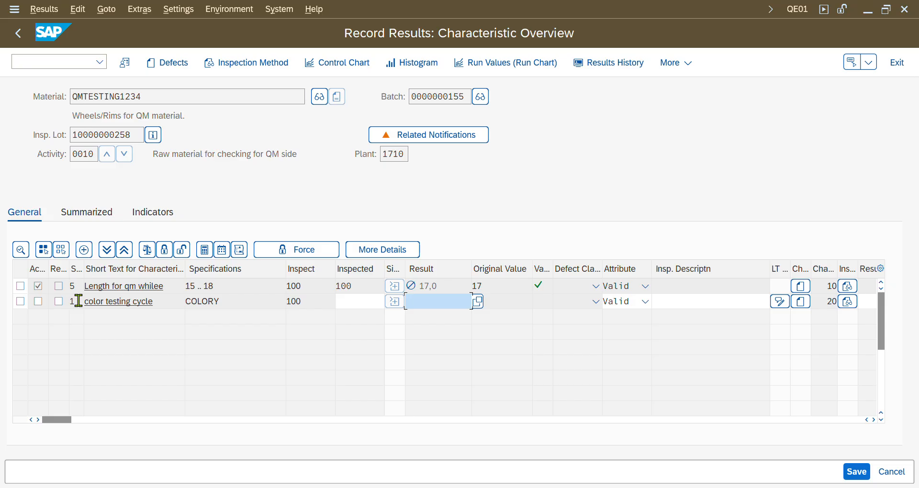
pyautogui.click(857, 472)
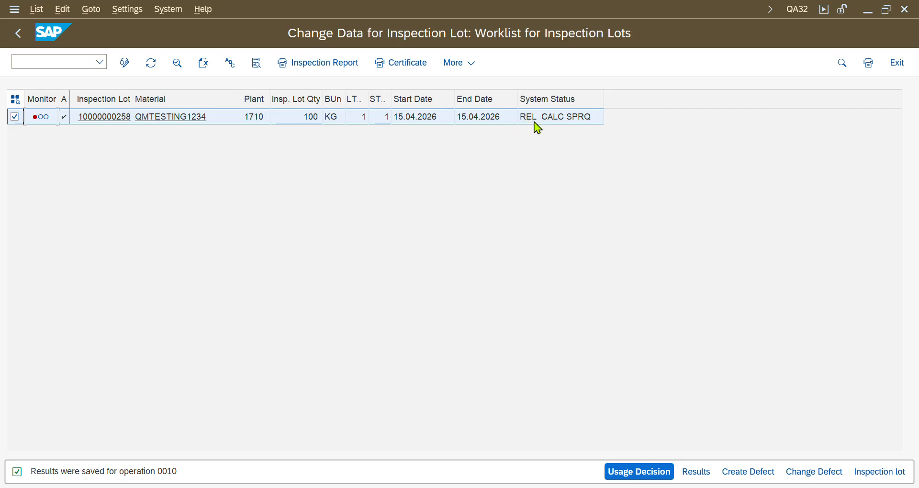
# Step: Refresh the worklist, examine the inspection lot's individual system statuses with their descriptions, and return to the worklist
pyautogui.click(151, 63)
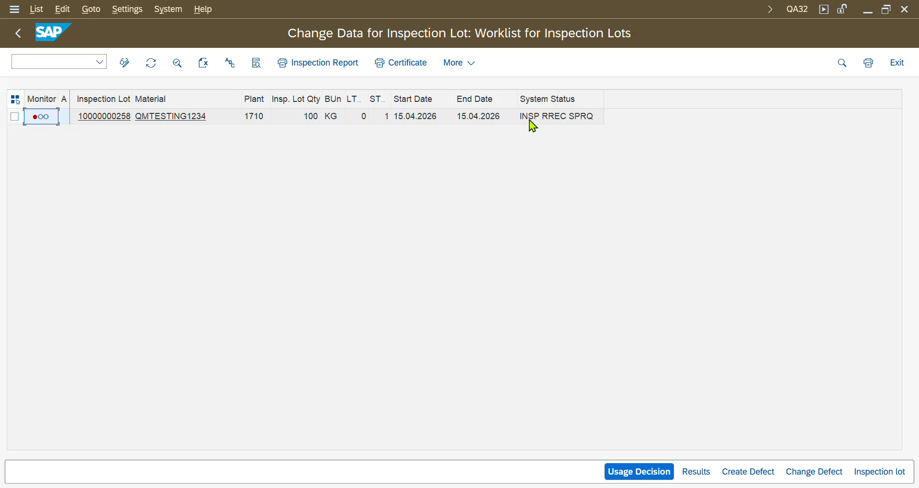
pyautogui.click(98, 117)
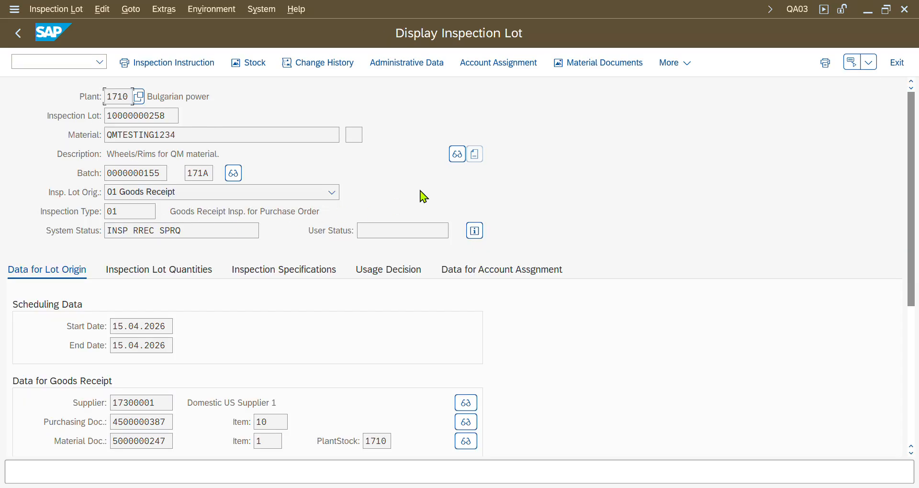
pyautogui.click(474, 231)
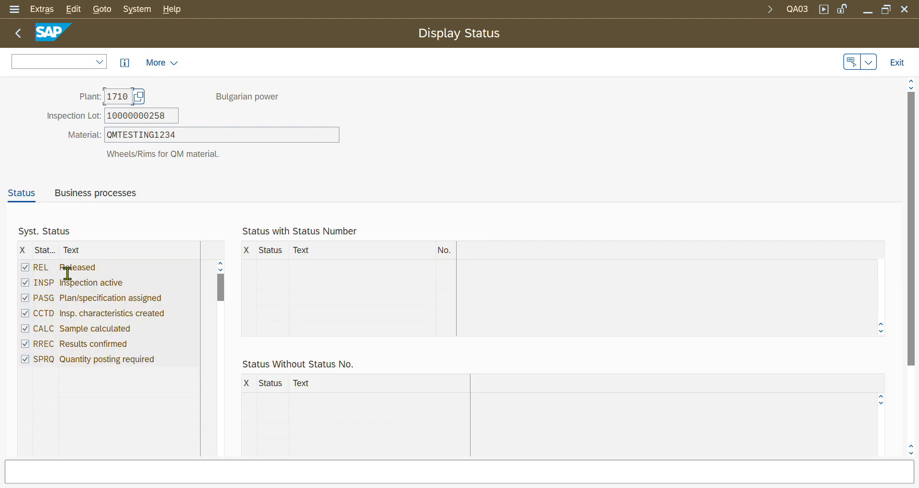
pyautogui.moveTo(108, 271); pyautogui.dragTo(60, 269)
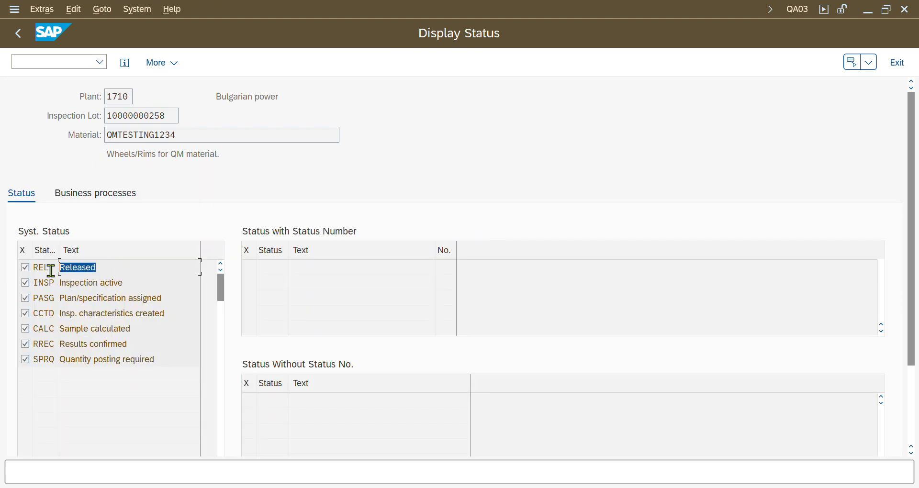
pyautogui.moveTo(136, 283); pyautogui.dragTo(68, 284)
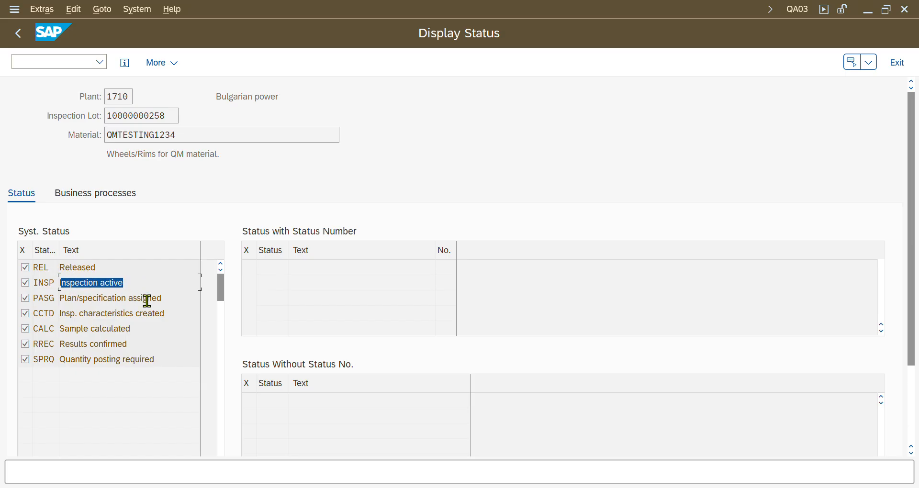
pyautogui.moveTo(163, 297); pyautogui.dragTo(59, 297)
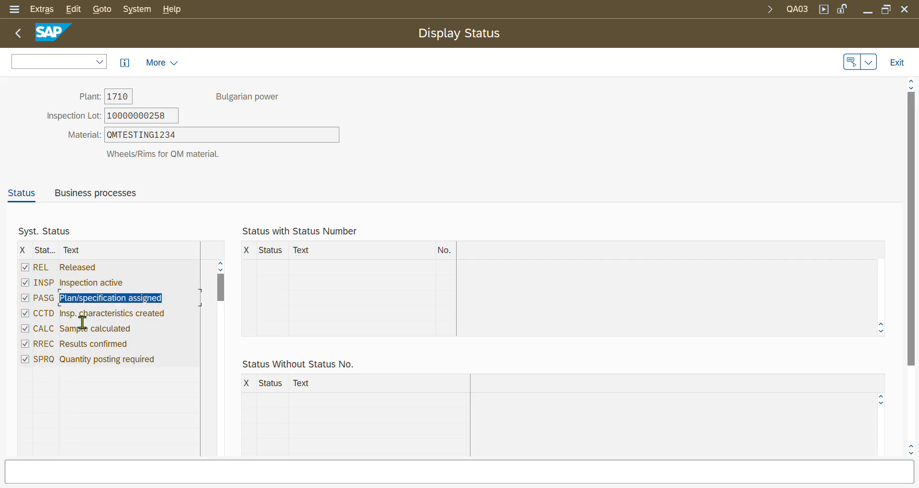
pyautogui.moveTo(167, 314); pyautogui.dragTo(56, 314)
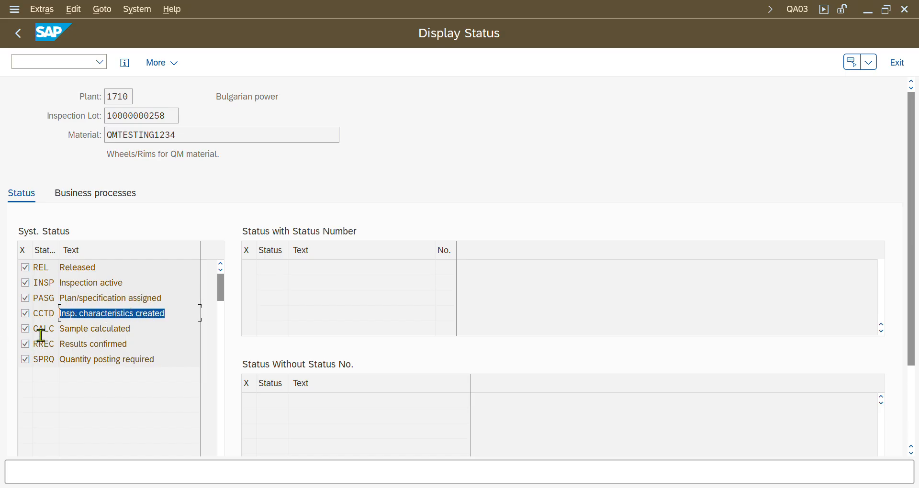
pyautogui.moveTo(141, 327); pyautogui.dragTo(42, 358)
pyautogui.moveTo(128, 344); pyautogui.dragTo(60, 348)
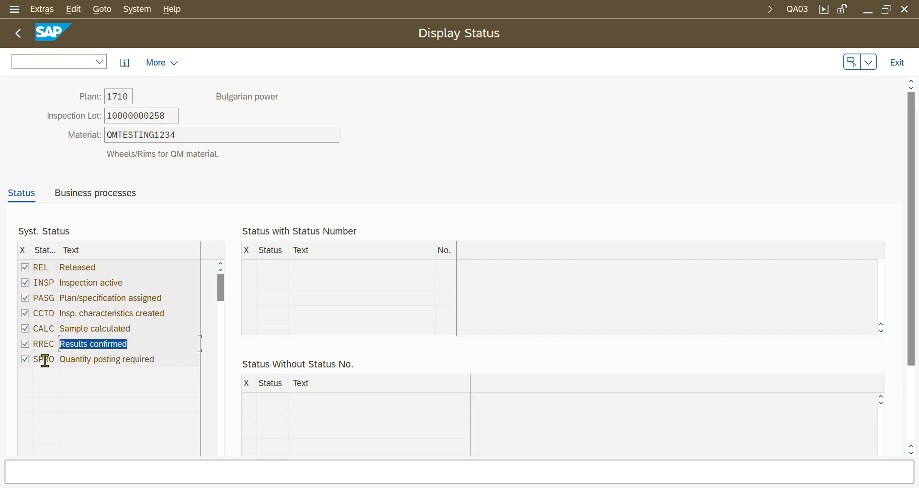
pyautogui.moveTo(170, 362); pyautogui.dragTo(45, 357)
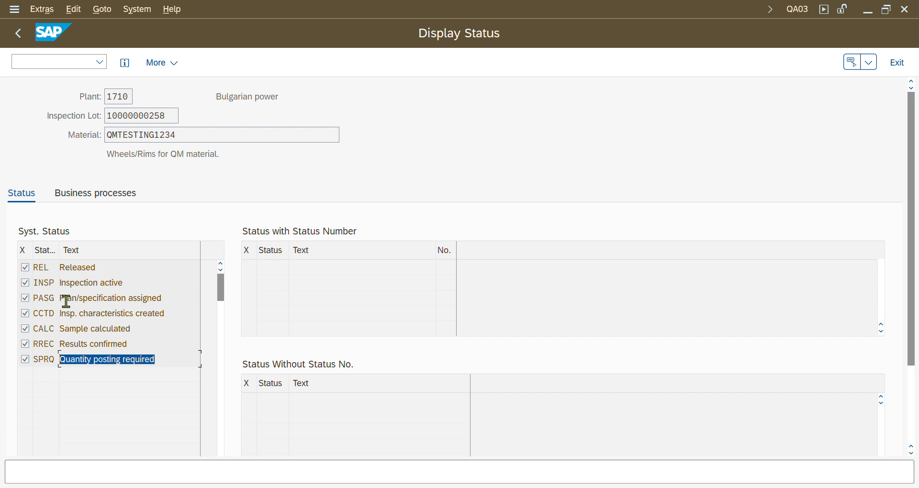
pyautogui.moveTo(144, 282); pyautogui.dragTo(66, 284)
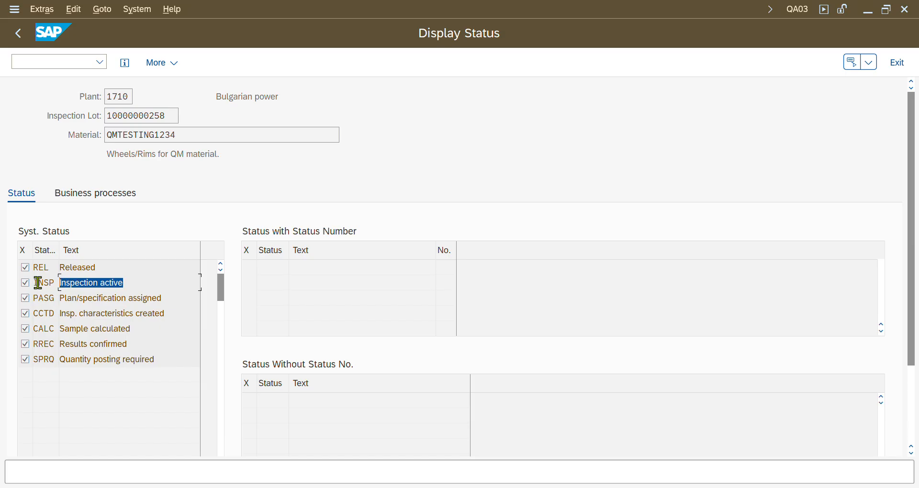
pyautogui.click(19, 33)
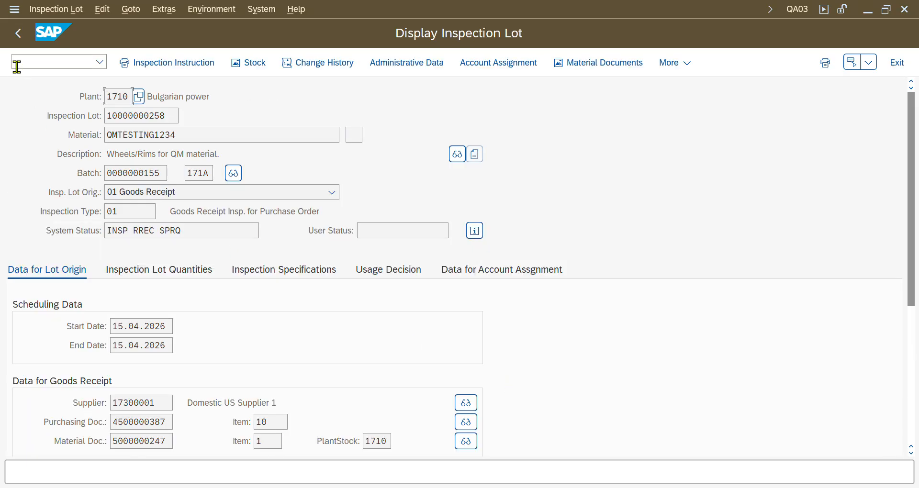
pyautogui.click(12, 41)
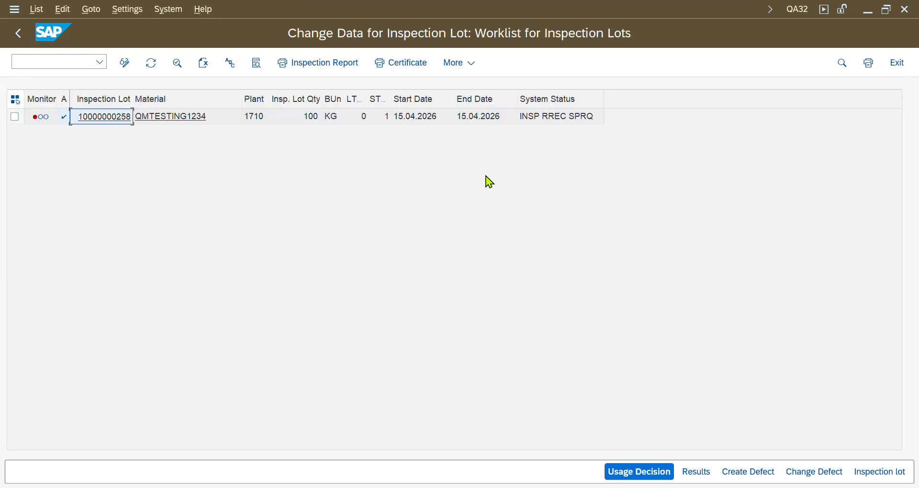
# Step: Check the usage decision stage in the PowerPoint flow chart and open usage decision recording for the QMTESTING1234 lot in SAP
pyautogui.hotkey('alt', 'Tab')
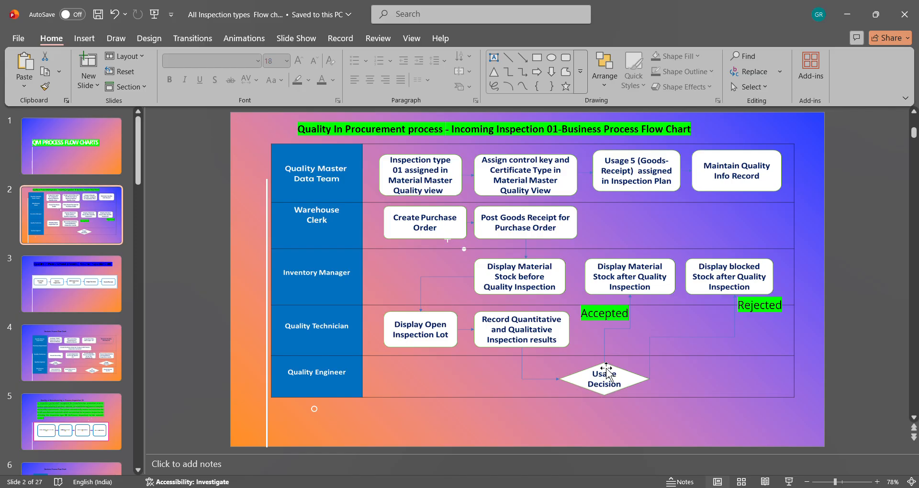
pyautogui.hotkey('alt', 'Tab')
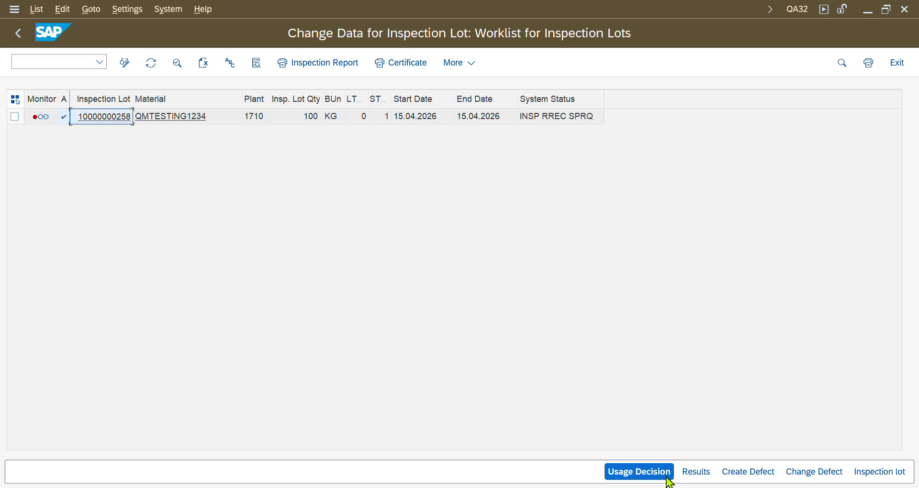
pyautogui.click(14, 116)
pyautogui.click(631, 471)
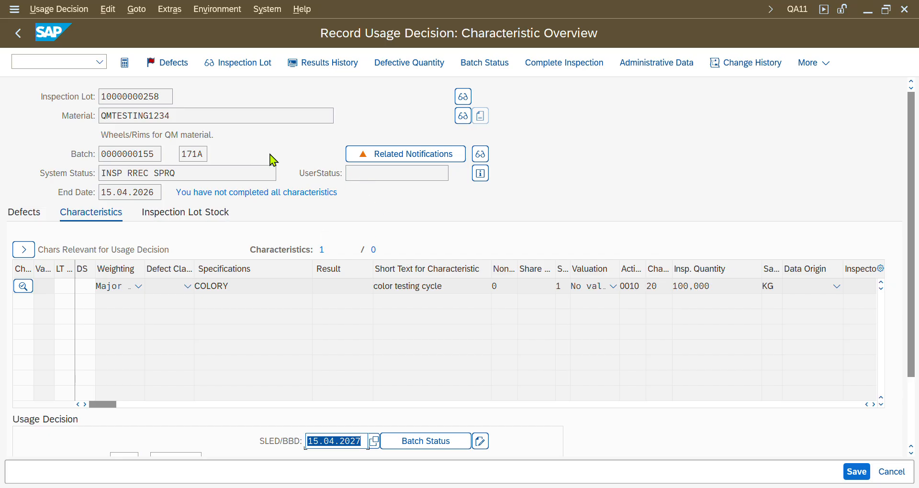
# Step: Switch to the SAP_QM_Topics Word document, review Usage Decision and Stock Posting under Inspection Lot Processing, and return to usage decision recording in SAP
pyautogui.hotkey('alt', 'Tab')
pyautogui.click(201, 268)
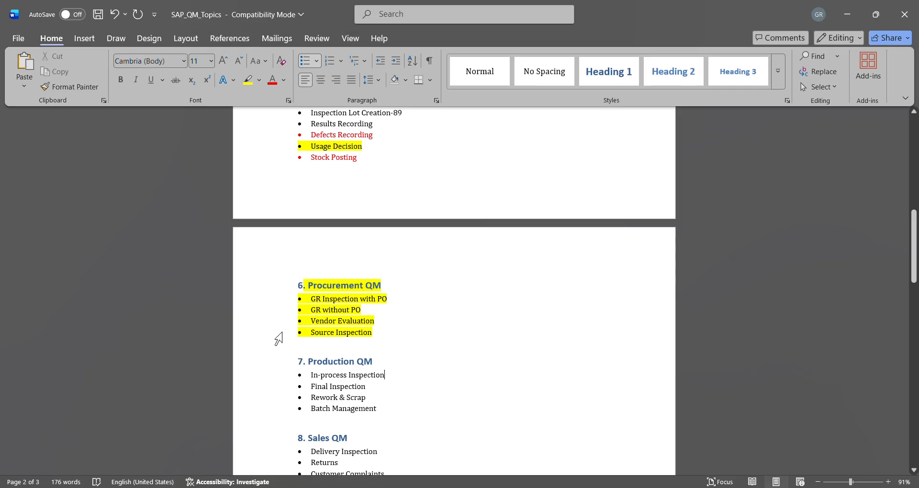
pyautogui.moveTo(358, 157); pyautogui.dragTo(312, 157)
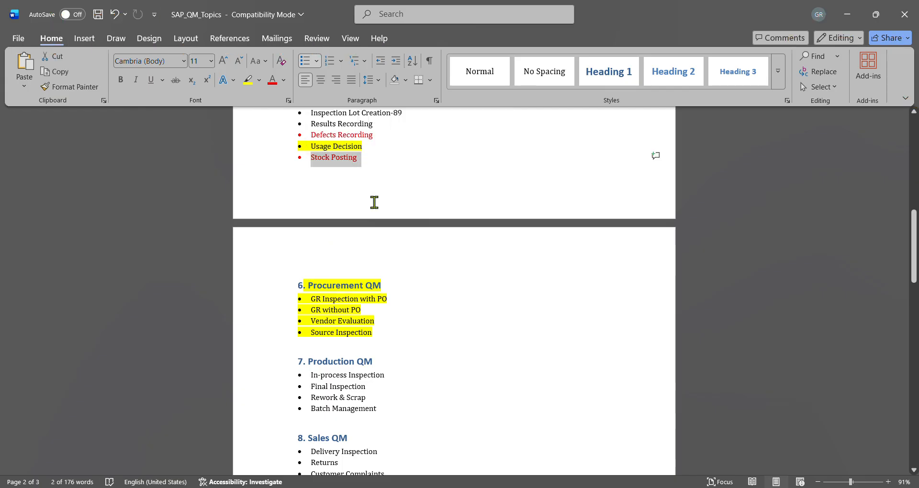
pyautogui.scroll(1, 373, 206)
pyautogui.moveTo(364, 171); pyautogui.dragTo(311, 172)
pyautogui.moveTo(360, 186); pyautogui.dragTo(308, 186)
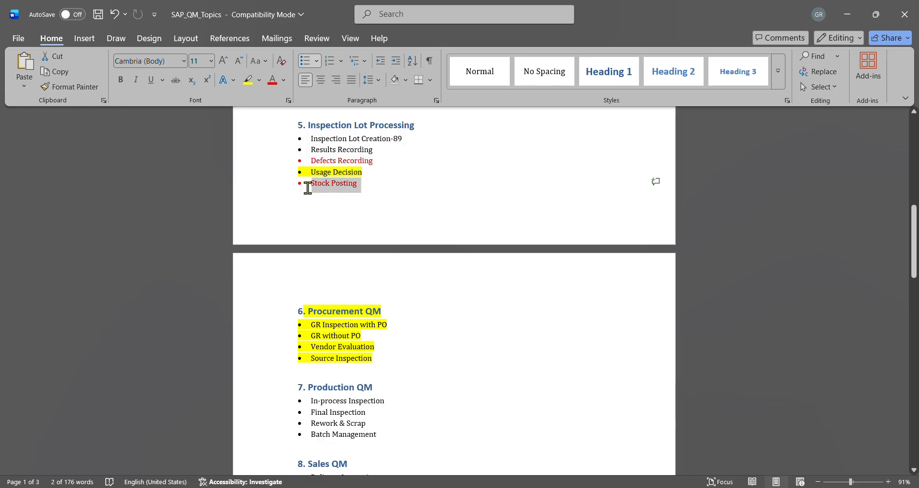
pyautogui.hotkey('alt', 'Tab')
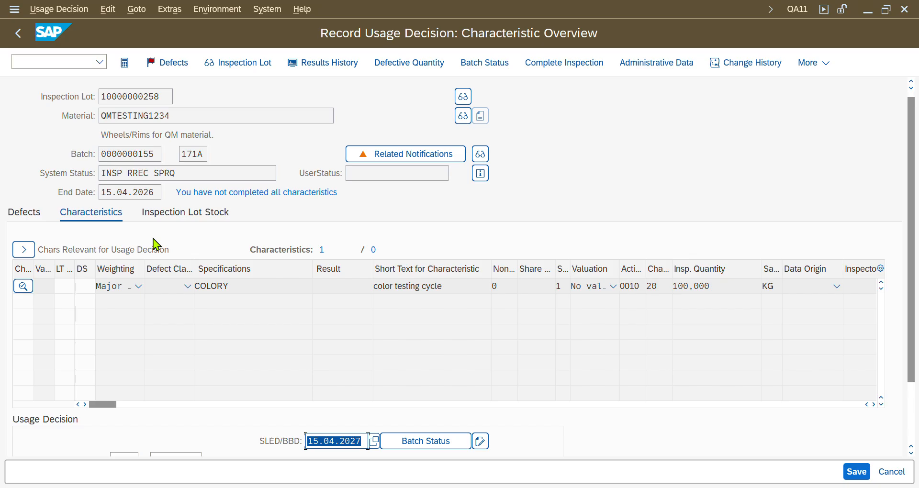
pyautogui.scroll(-1, 155, 239)
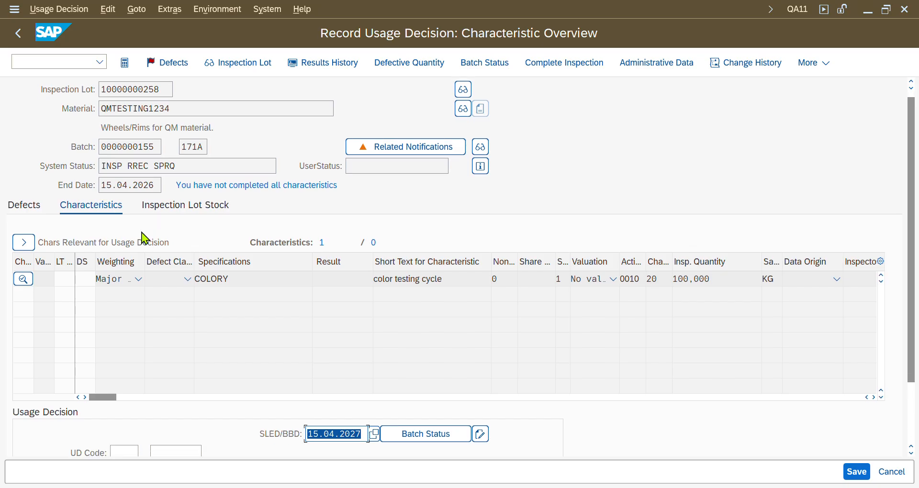
pyautogui.hotkey('alt', 'Tab')
pyautogui.hotkey('alt', 'Tab')
pyautogui.hotkey('alt', 'Tab')
pyautogui.hotkey('alt', 'Tab')
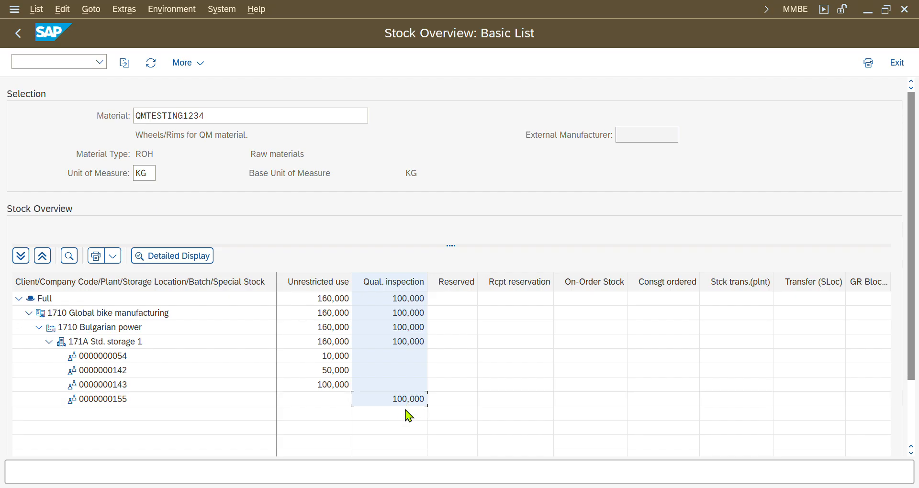
pyautogui.hotkey('alt', 'Tab')
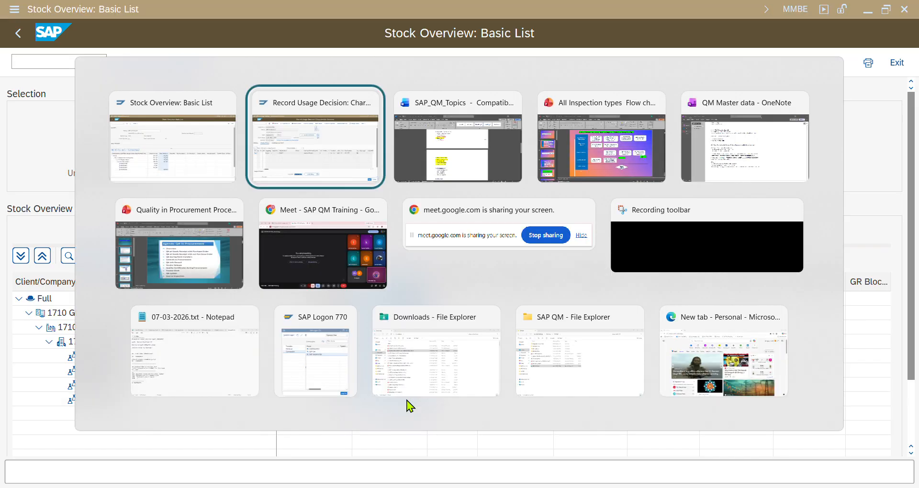
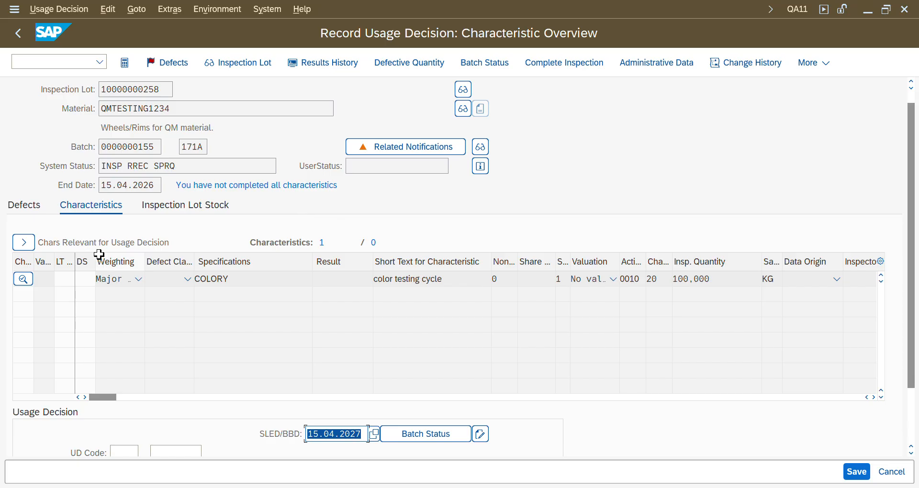
# Step: Show all characteristics of the lot and examine the specification and result of Length for qm whilee, plus the usage decision fields
pyautogui.scroll(-1, 98, 254)
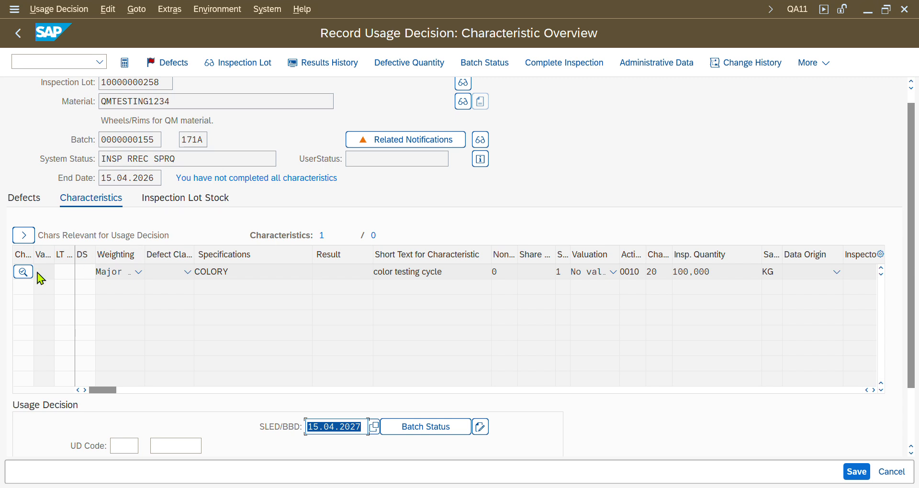
pyautogui.click(24, 236)
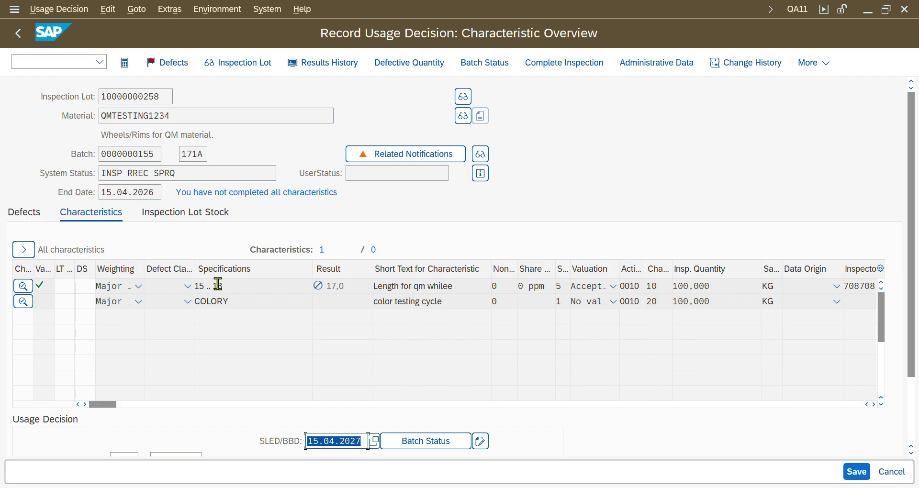
pyautogui.moveTo(229, 285); pyautogui.dragTo(194, 285)
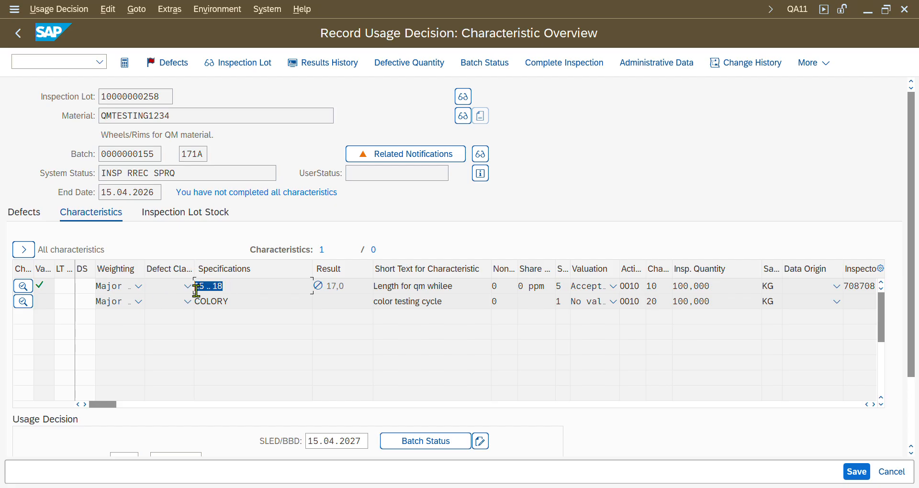
pyautogui.click(352, 289)
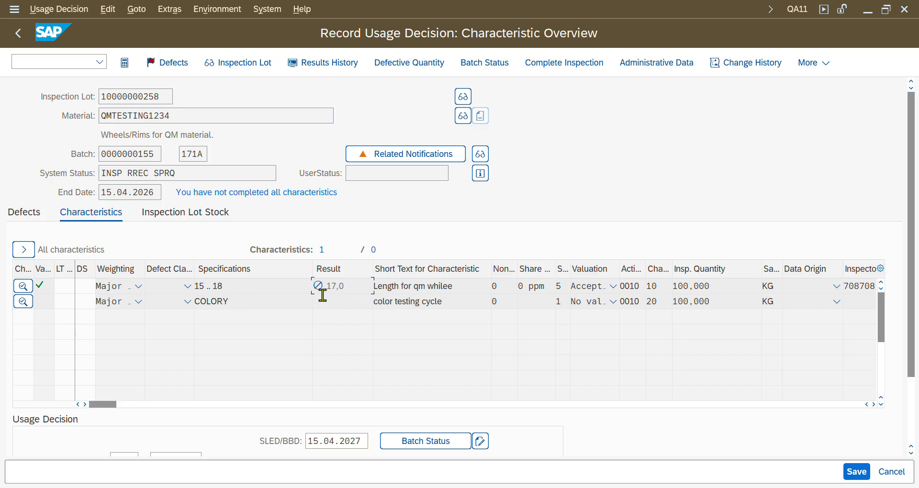
pyautogui.scroll(-3, 156, 329)
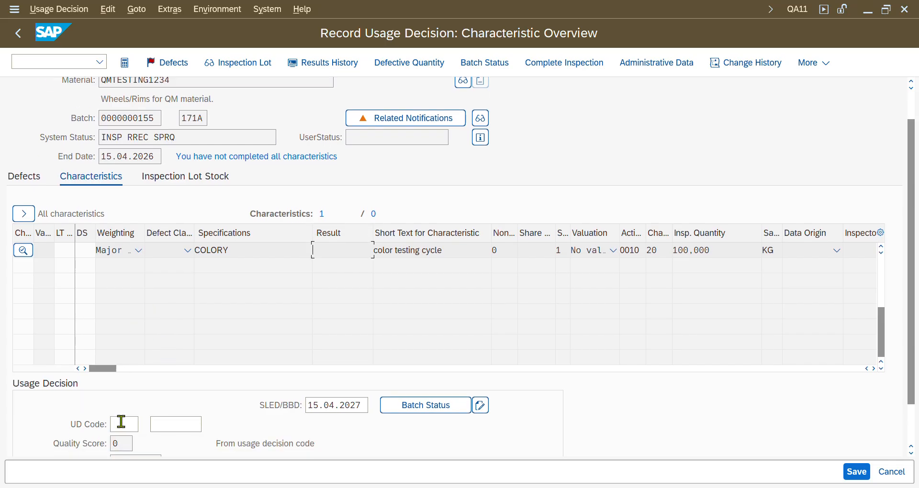
pyautogui.scroll(-2, 115, 421)
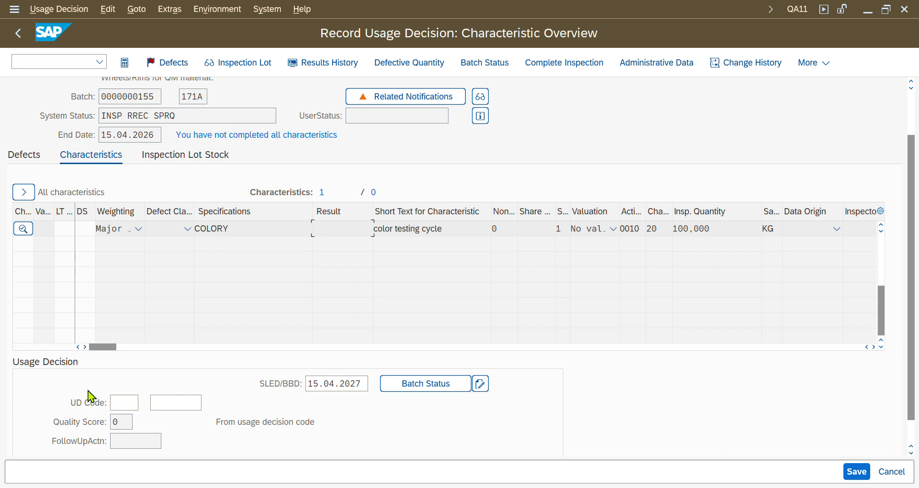
# Step: Open catalog editing transaction QS43 in a new session and choose catalog 3, Usage Decisions
pyautogui.click(75, 56)
pyautogui.write('/oqs')
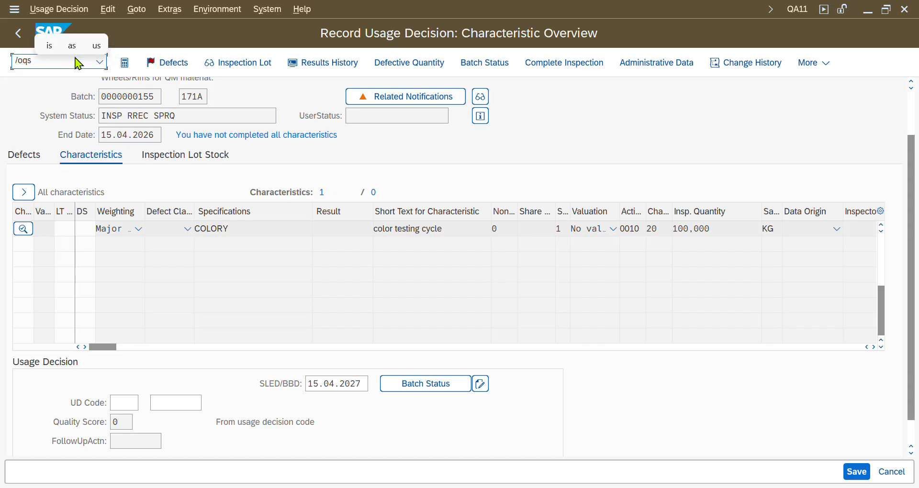
pyautogui.write('4')
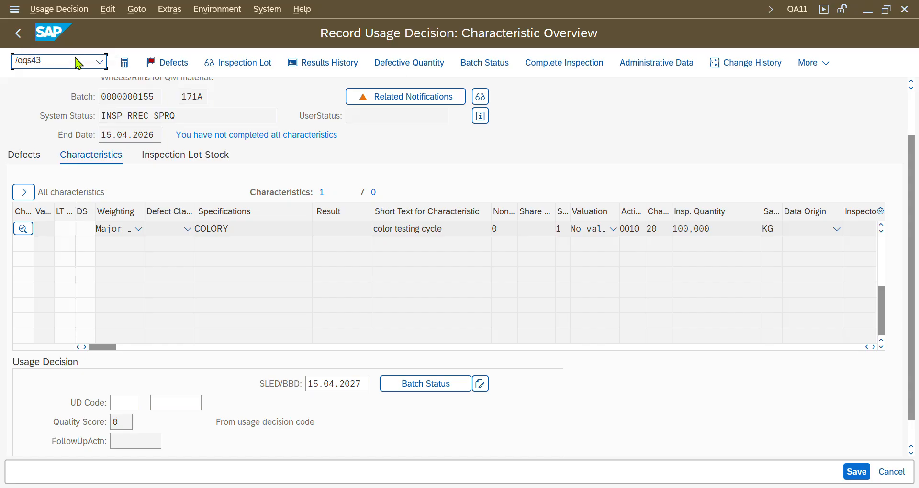
pyautogui.write('3')
pyautogui.press('Return')
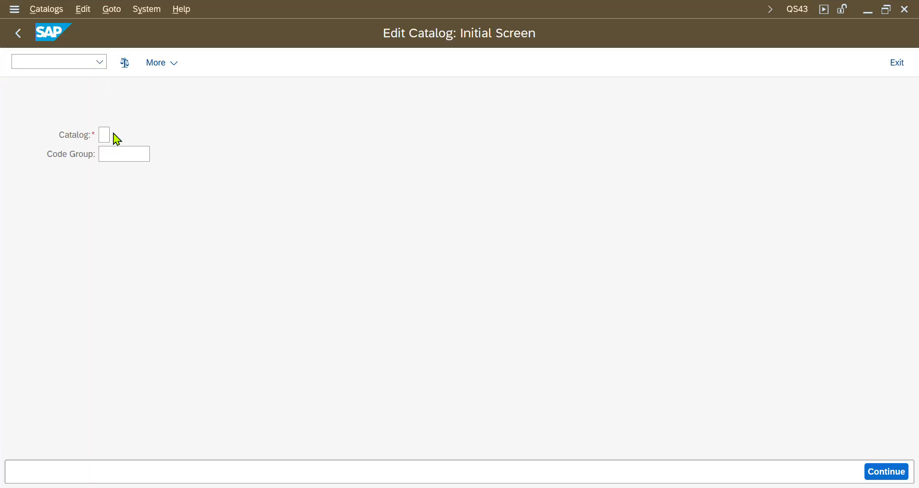
pyautogui.click(115, 138)
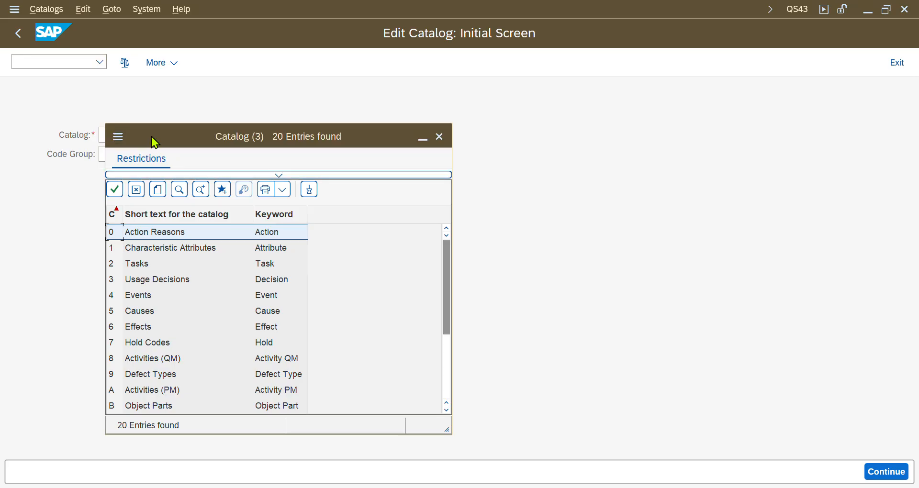
pyautogui.moveTo(239, 91); pyautogui.dragTo(250, 90)
pyautogui.click(251, 200)
pyautogui.click(245, 231)
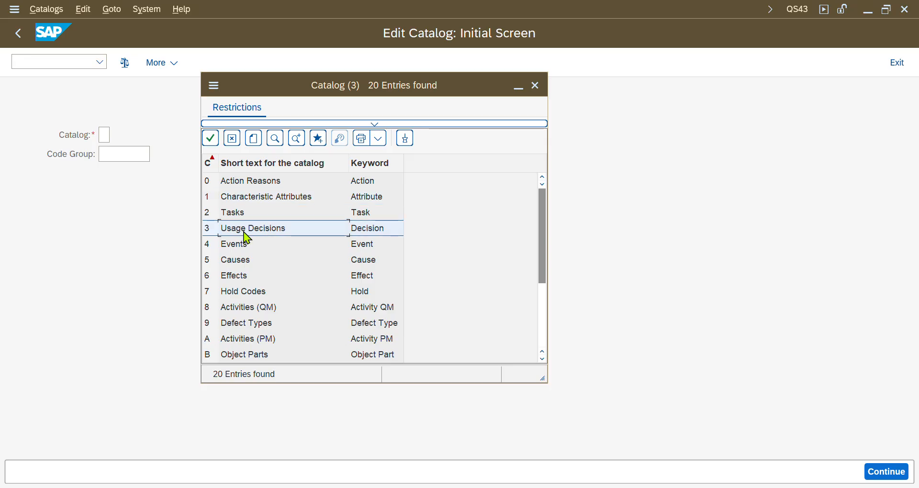
pyautogui.doubleClick(244, 232)
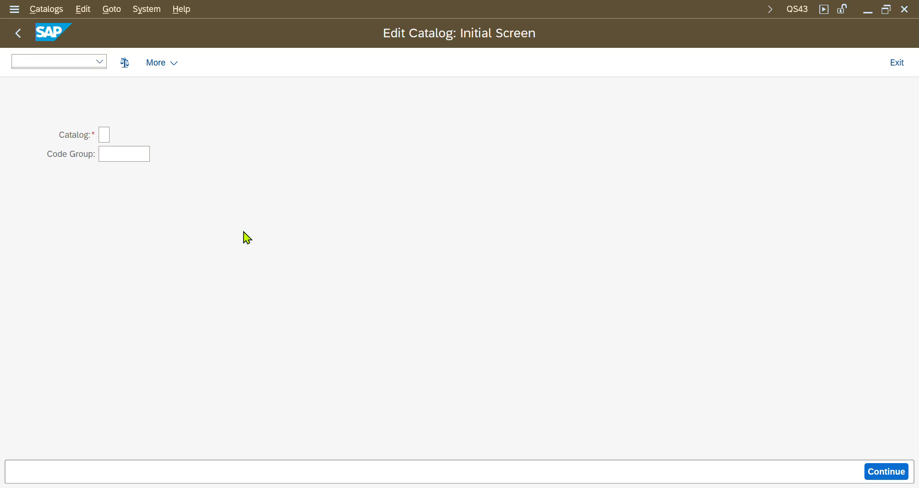
# Step: Set the code group to * and bring up the Usage Decisions code groups in display transaction QS42
pyautogui.click(135, 157)
pyautogui.write('*')
pyautogui.press('Return')
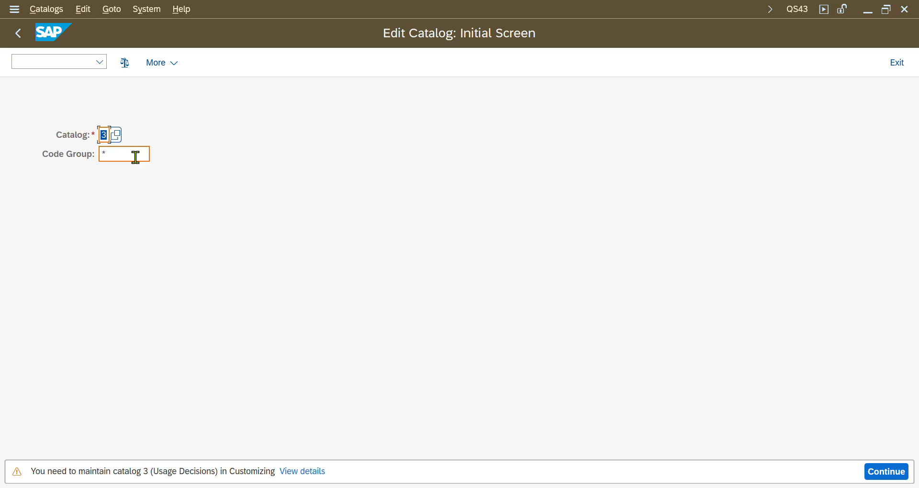
pyautogui.click(136, 157)
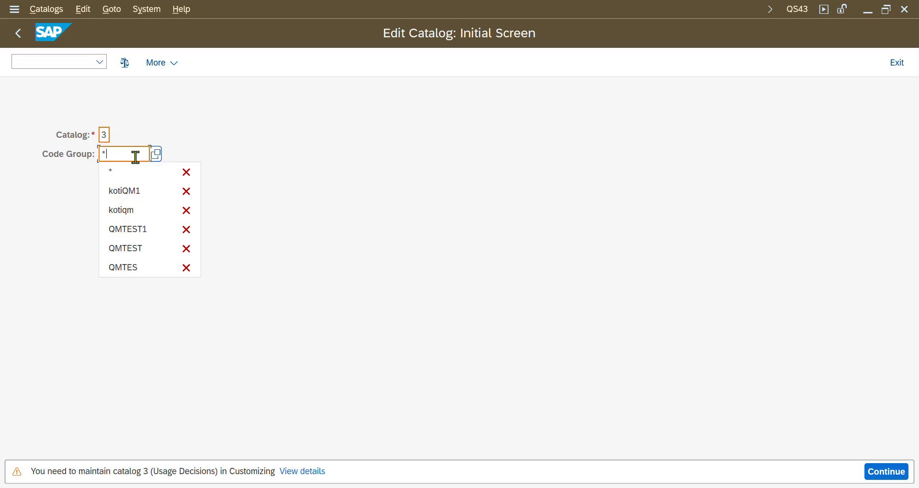
pyautogui.press('Return')
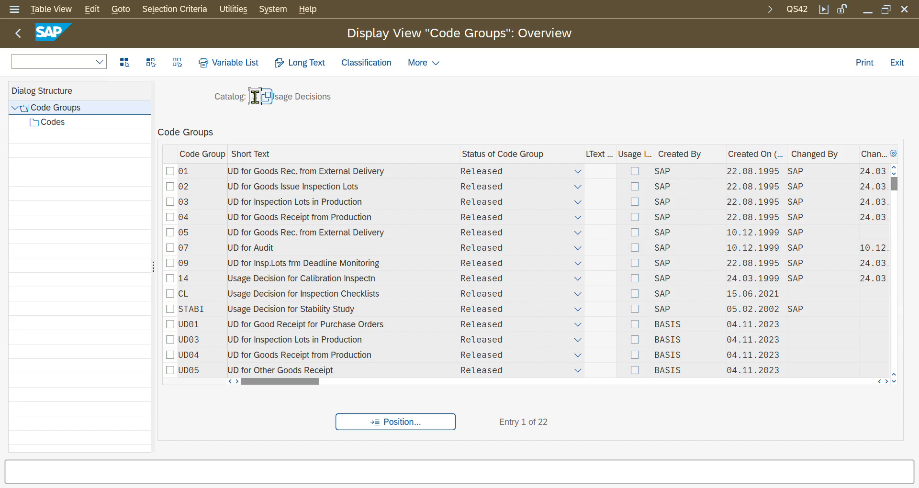
# Step: Look through the code groups and open the codes of group 01, UD for Goods Rec. from External Delivery
pyautogui.scroll(-1, 192, 277)
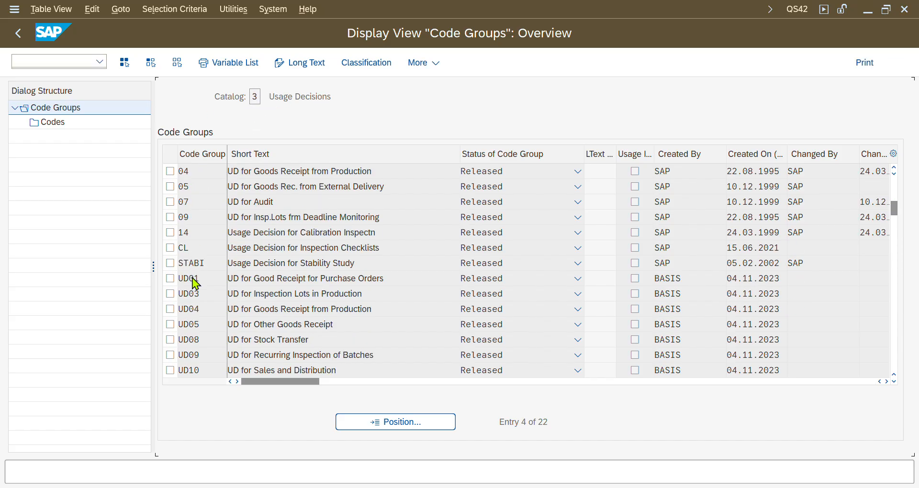
pyautogui.scroll(-5, 193, 282)
pyautogui.scroll(4, 193, 292)
pyautogui.scroll(1, 192, 287)
pyautogui.scroll(1, 201, 205)
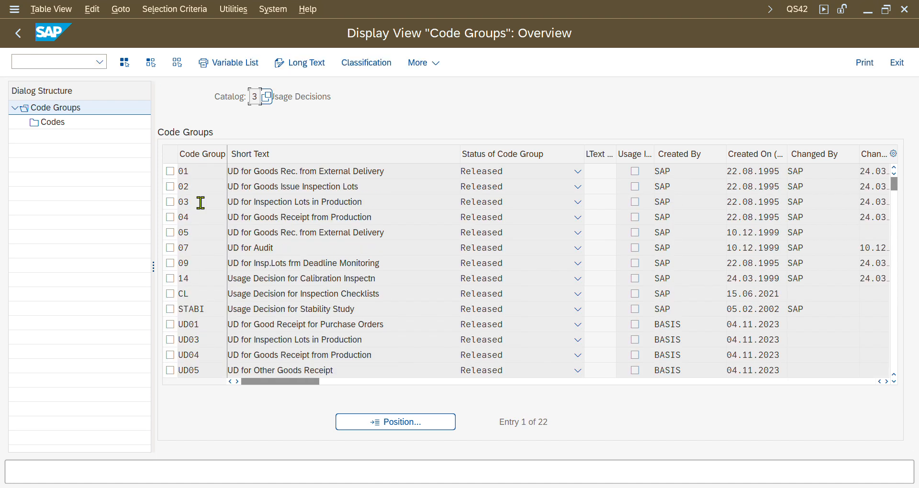
pyautogui.click(174, 172)
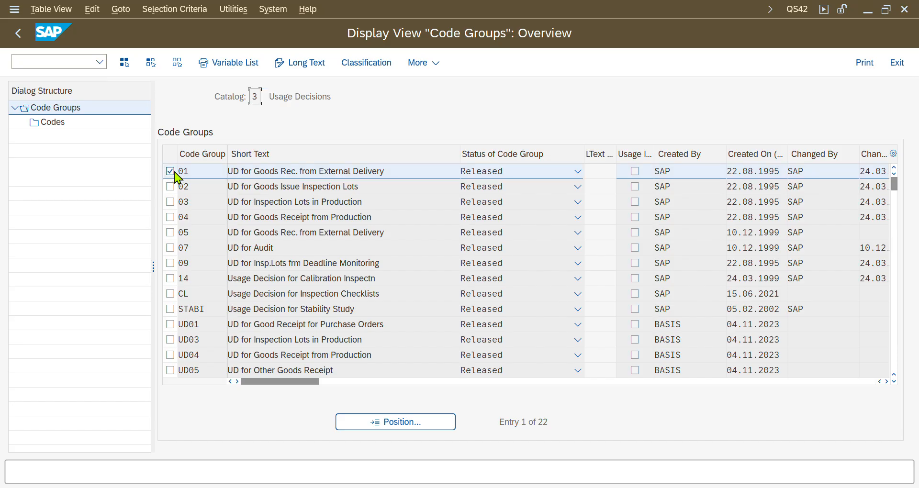
pyautogui.doubleClick(52, 123)
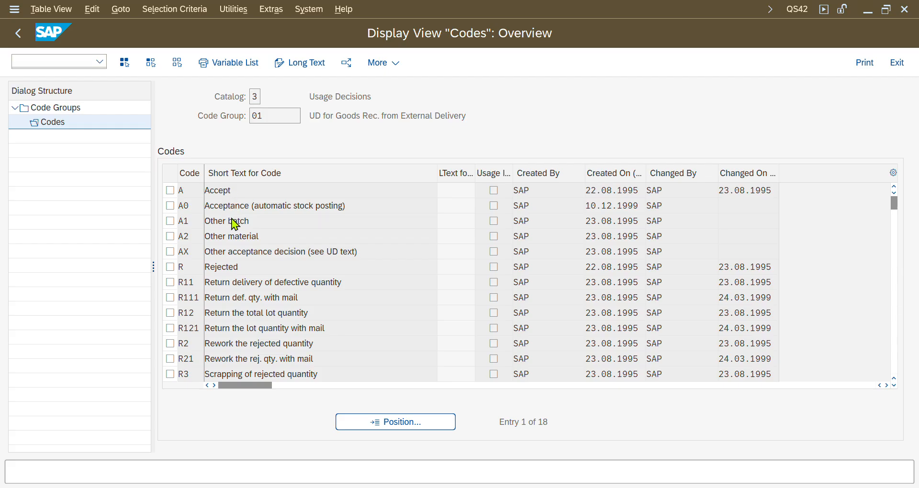
# Step: Review the usage decision codes in code group 01 and return to usage decision recording for the inspection lot
pyautogui.scroll(-1, 232, 259)
pyautogui.scroll(-3, 232, 335)
pyautogui.scroll(4, 235, 335)
pyautogui.moveTo(308, 96); pyautogui.dragTo(357, 97)
pyautogui.hotkey('alt', 'Tab')
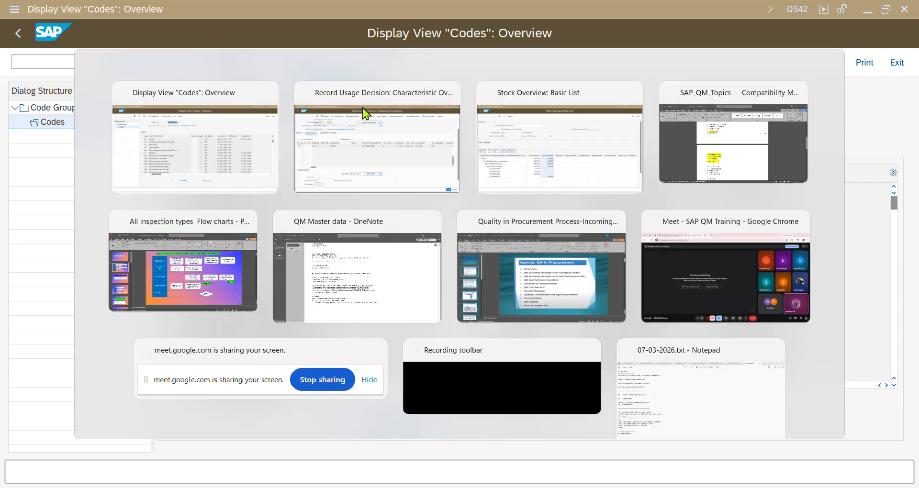
# Step: Try to select a UD code for the lot, decline forcing inspection completion, and return to the inspection lot worklist
pyautogui.click(119, 406)
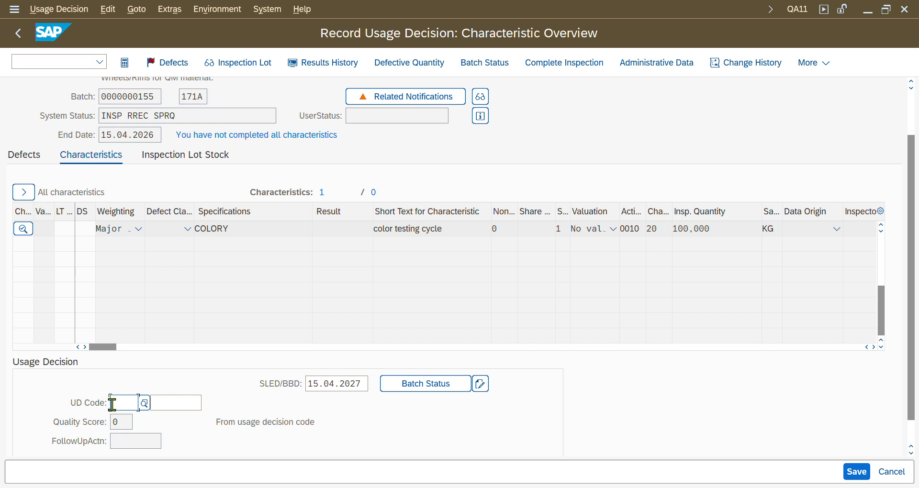
pyautogui.click(144, 404)
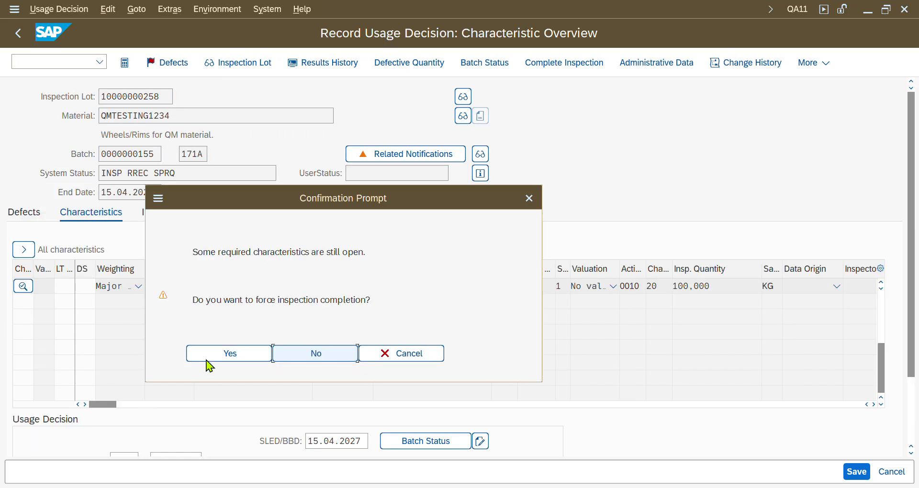
pyautogui.moveTo(247, 199); pyautogui.dragTo(382, 100)
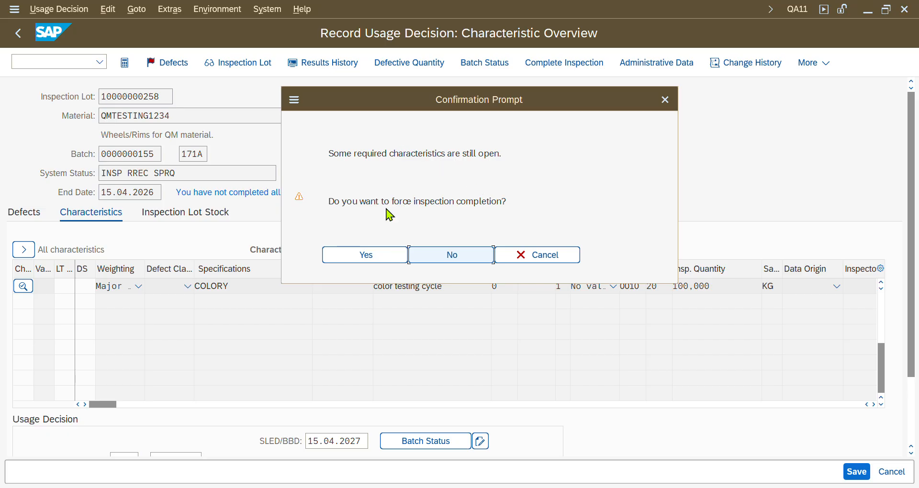
pyautogui.click(504, 201)
pyautogui.moveTo(504, 202); pyautogui.dragTo(327, 202)
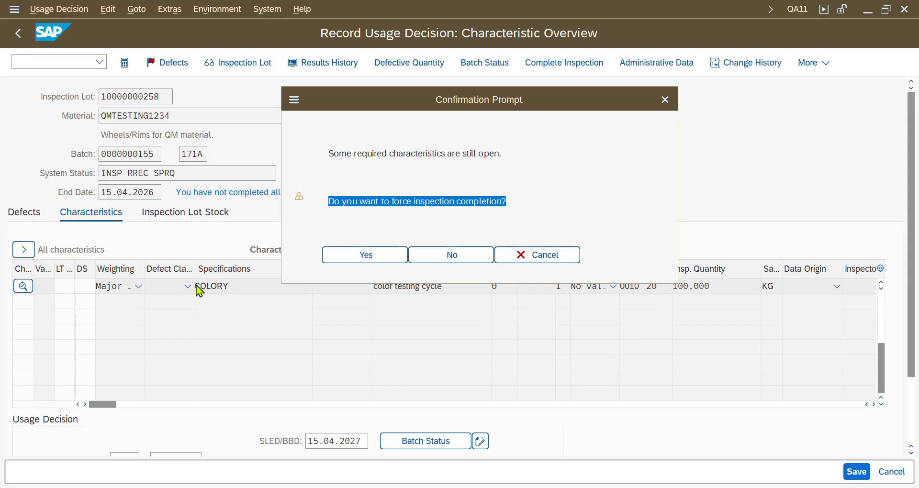
pyautogui.moveTo(335, 105); pyautogui.dragTo(448, 102)
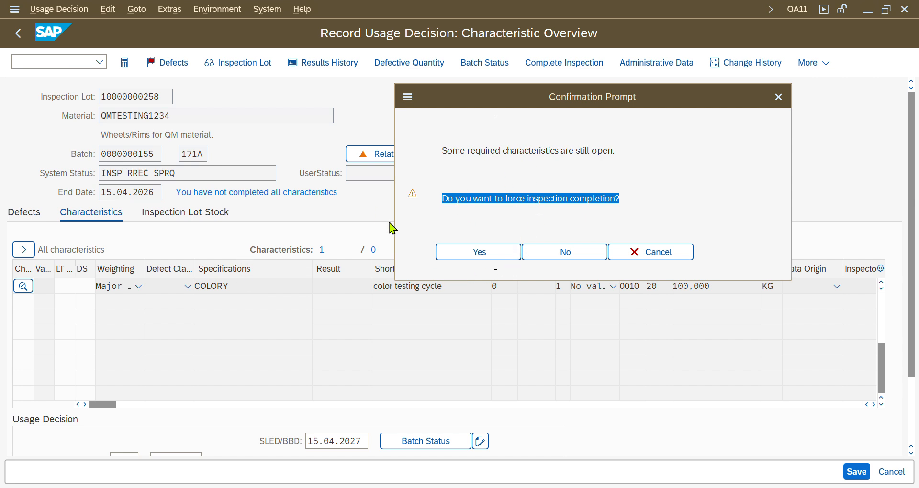
pyautogui.click(552, 259)
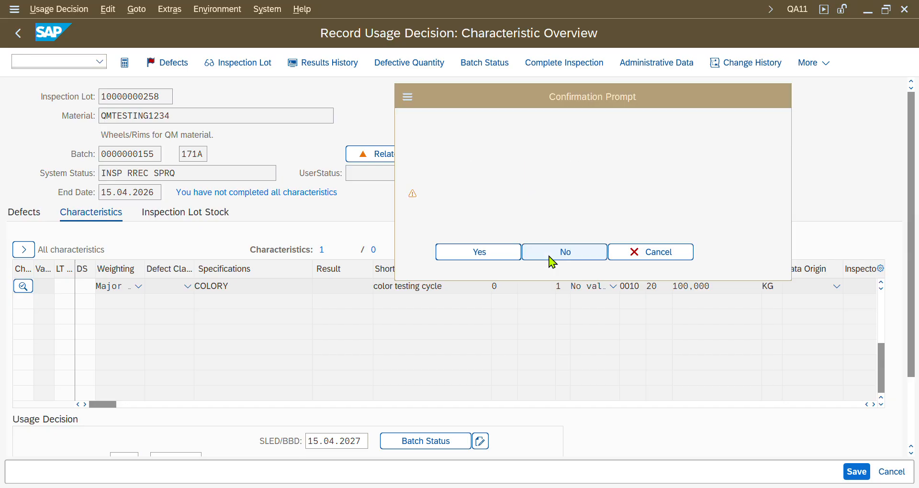
pyautogui.click(24, 35)
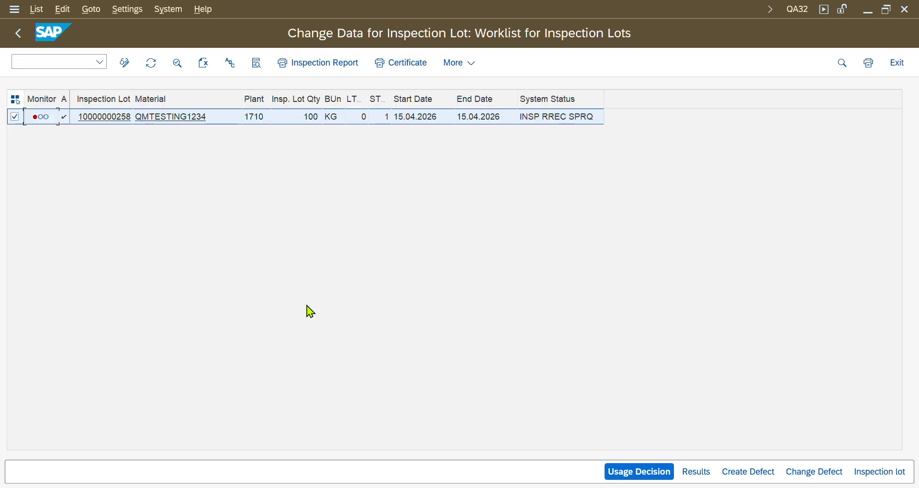
# Step: Record 02 YELLOW from the COLOUR code group as the color testing cycle result and accept its valuation
pyautogui.click(706, 474)
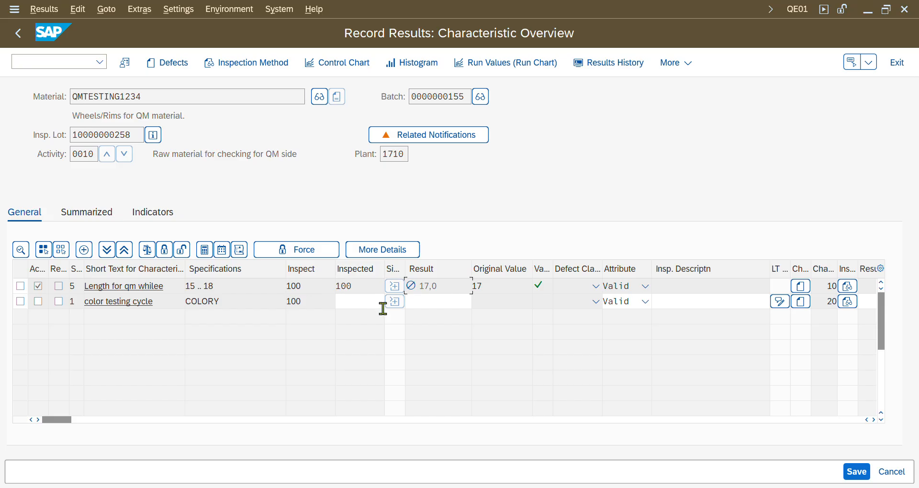
pyautogui.click(432, 300)
pyautogui.click(478, 301)
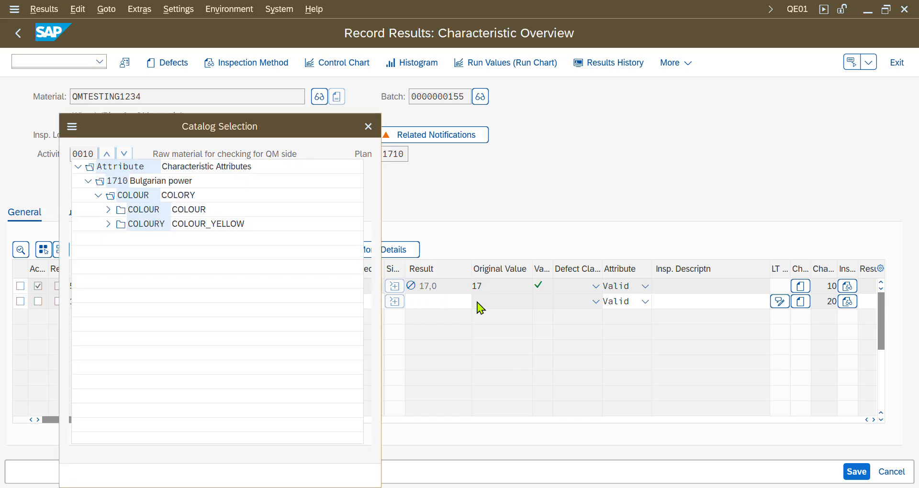
pyautogui.click(109, 211)
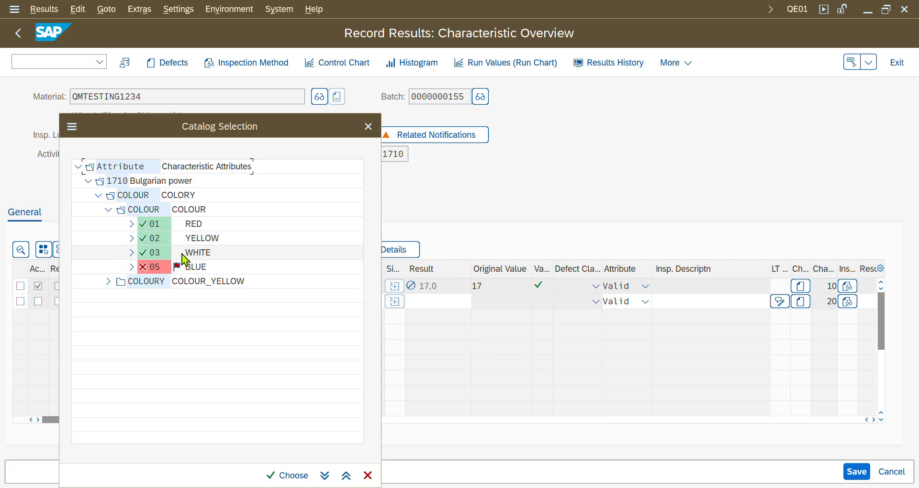
pyautogui.click(108, 282)
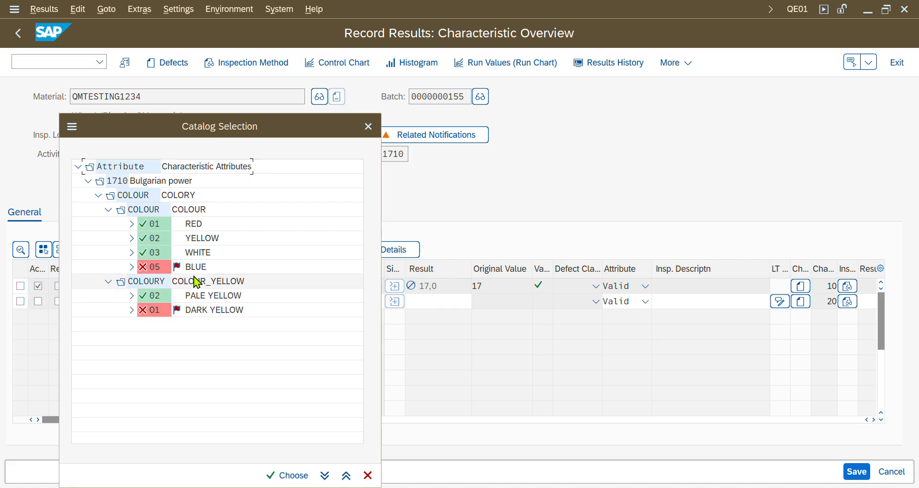
pyautogui.doubleClick(199, 240)
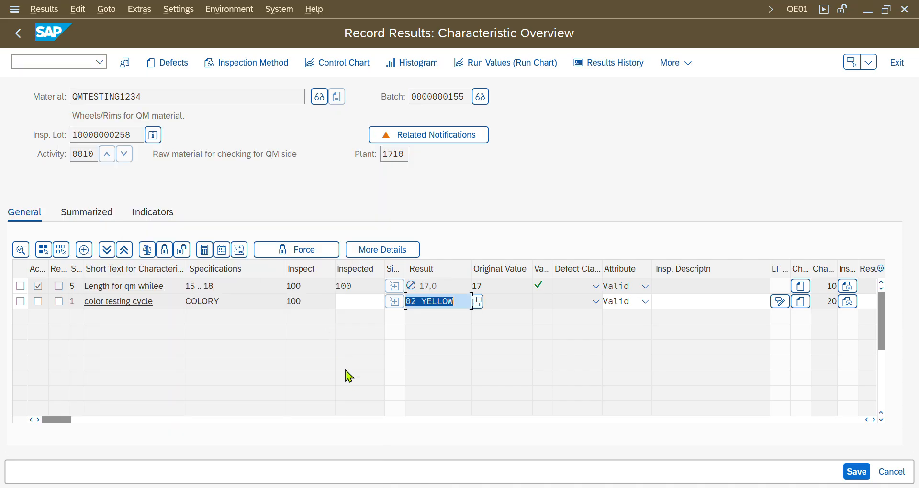
pyautogui.click(335, 398)
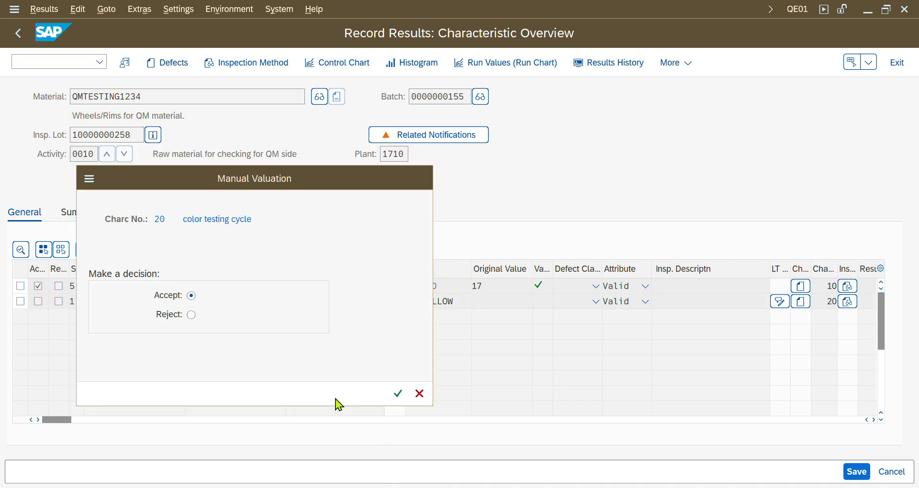
pyautogui.press('Return')
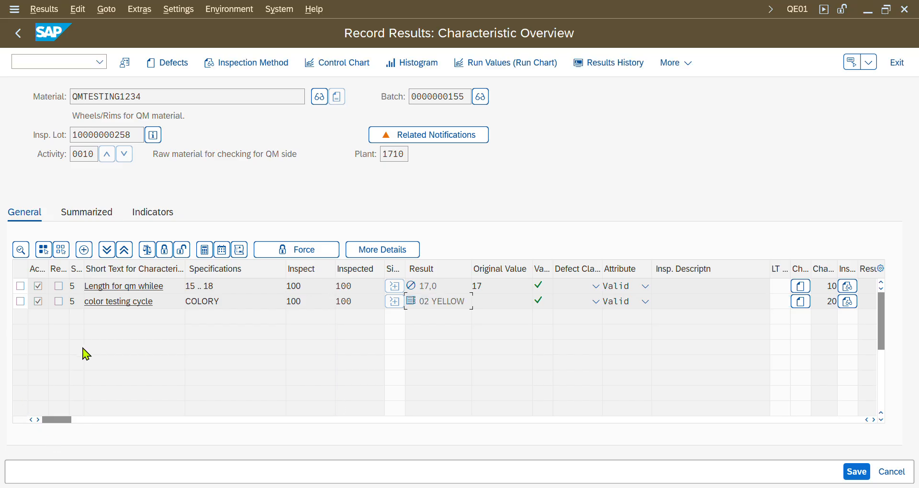
# Step: Set the color testing cycle characteristic back to processing and save the recorded results
pyautogui.click(78, 305)
pyautogui.click(20, 301)
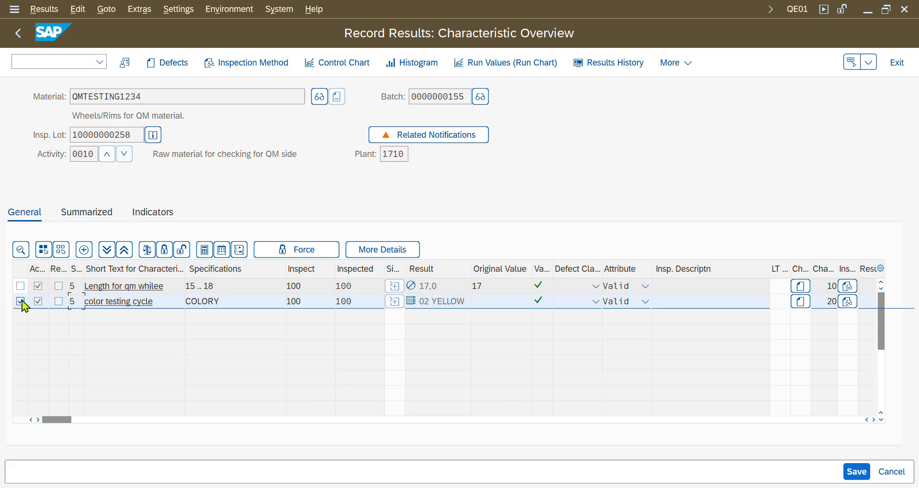
pyautogui.click(184, 257)
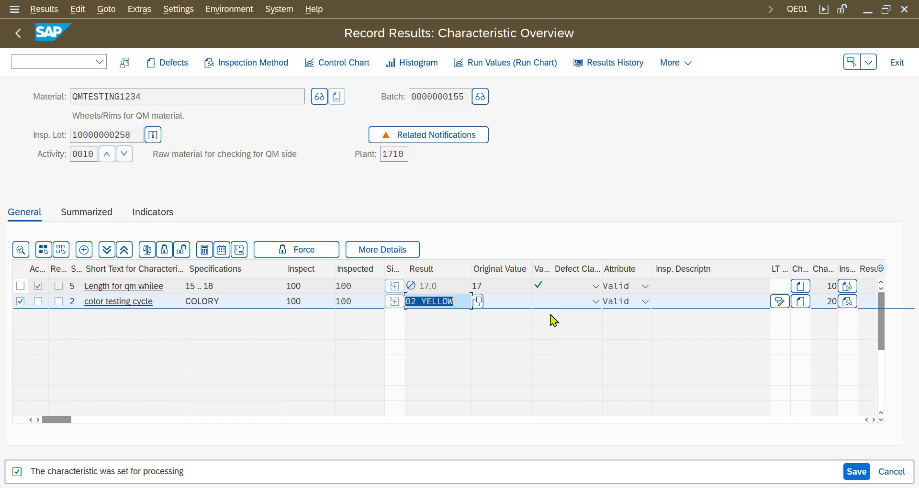
pyautogui.click(76, 302)
pyautogui.click(852, 474)
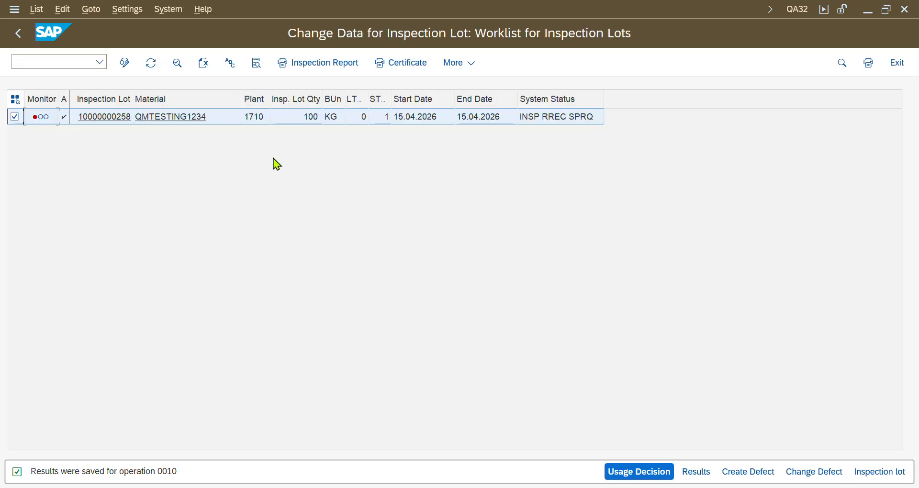
# Step: Try to choose a UD code for the lot, decline forced inspection completion, and leave usage decision recording without saving
pyautogui.click(633, 475)
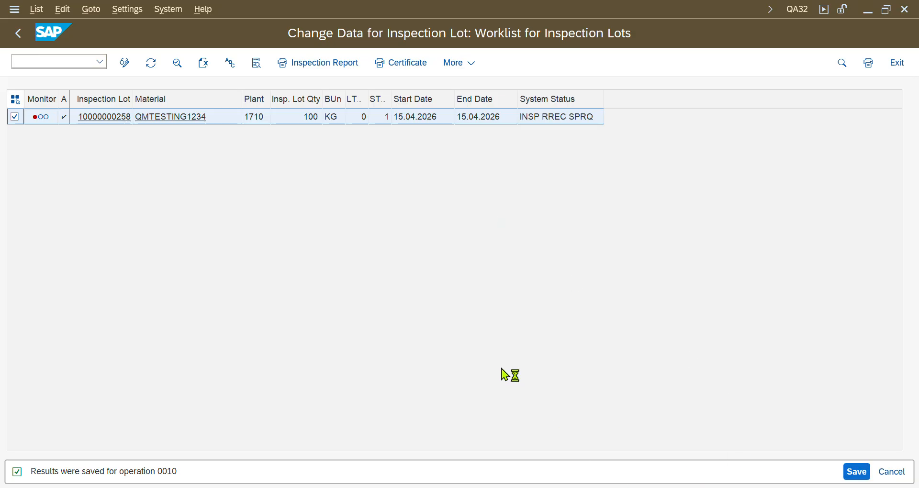
pyautogui.scroll(-1, 150, 413)
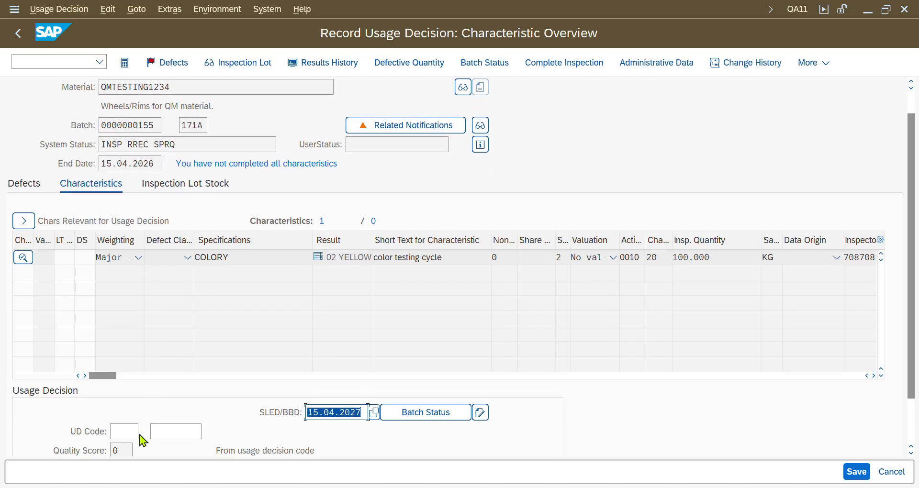
pyautogui.click(132, 433)
pyautogui.click(145, 434)
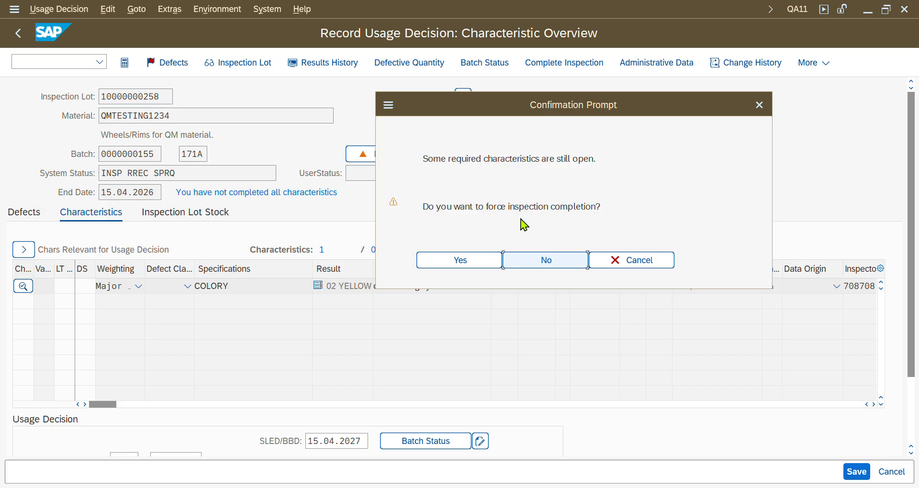
pyautogui.click(547, 260)
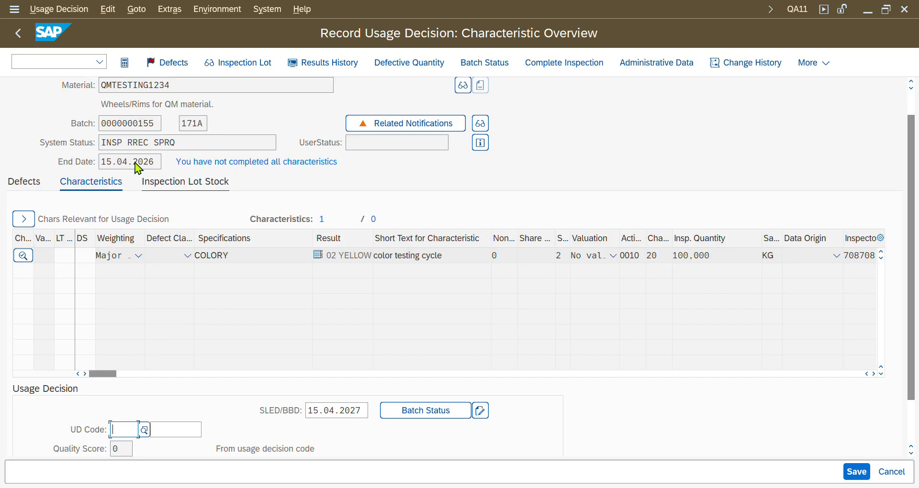
pyautogui.click(18, 33)
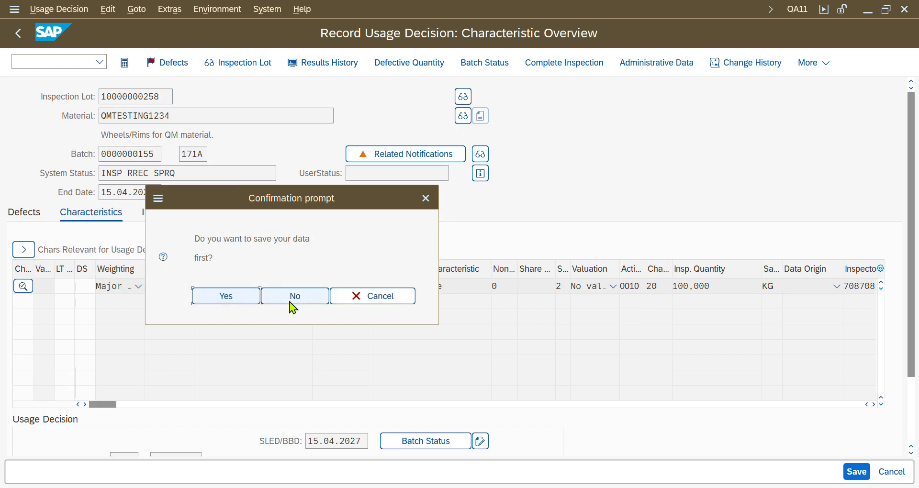
pyautogui.click(292, 297)
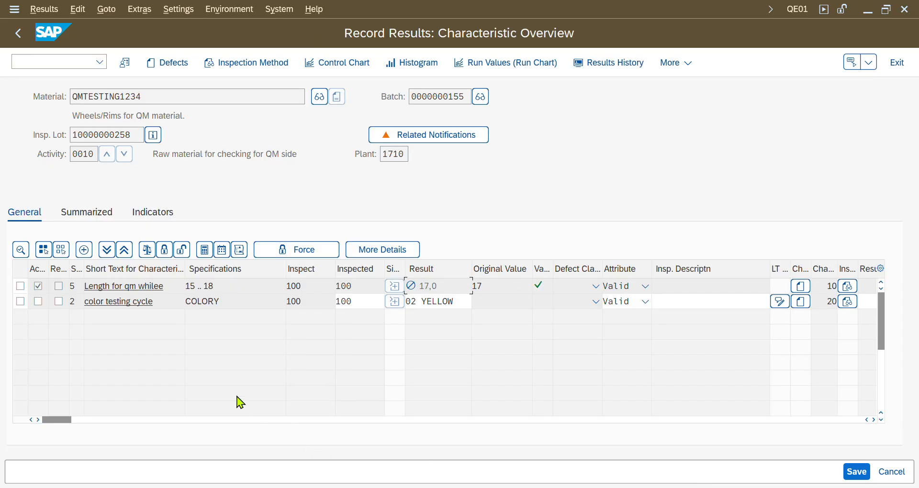
# Step: Close the color testing cycle characteristic with an Accept valuation and save the results for the operation
pyautogui.click(38, 301)
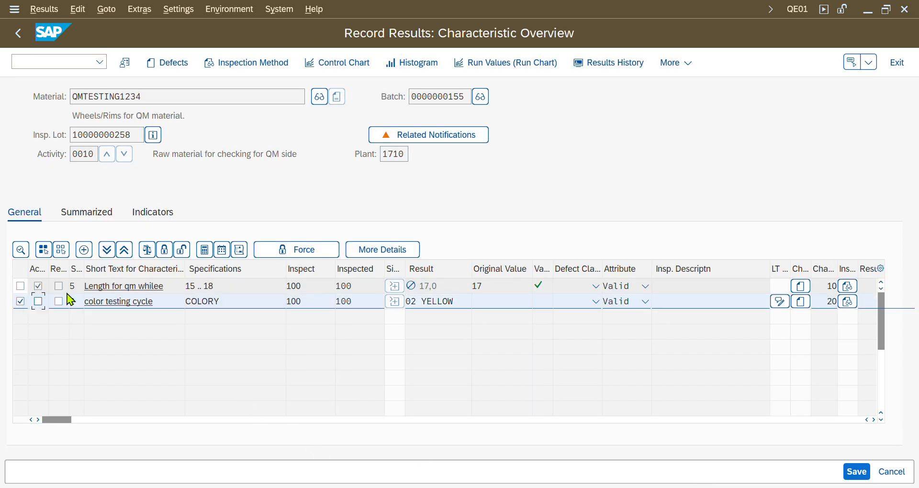
pyautogui.click(165, 256)
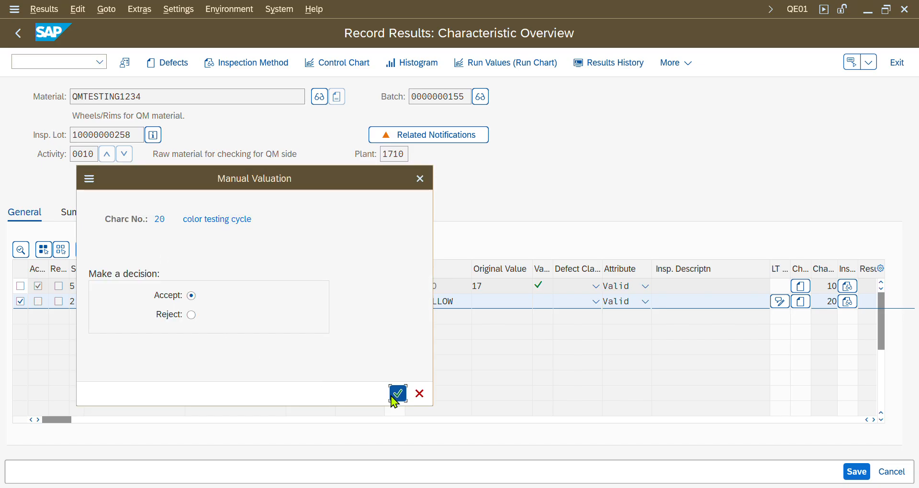
pyautogui.click(397, 393)
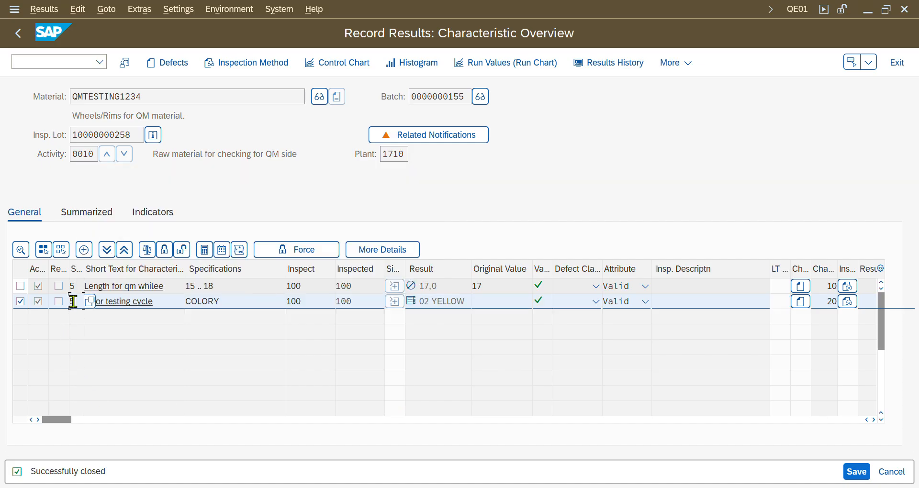
pyautogui.click(843, 470)
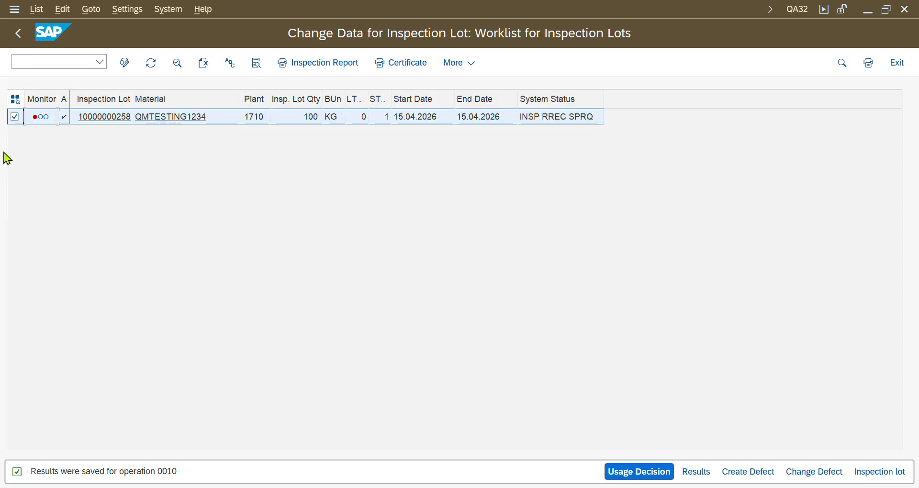
# Step: Start the usage decision for the lot and choose UD code A1, Accepted-unrestricted stock, from code group UD01
pyautogui.click(640, 472)
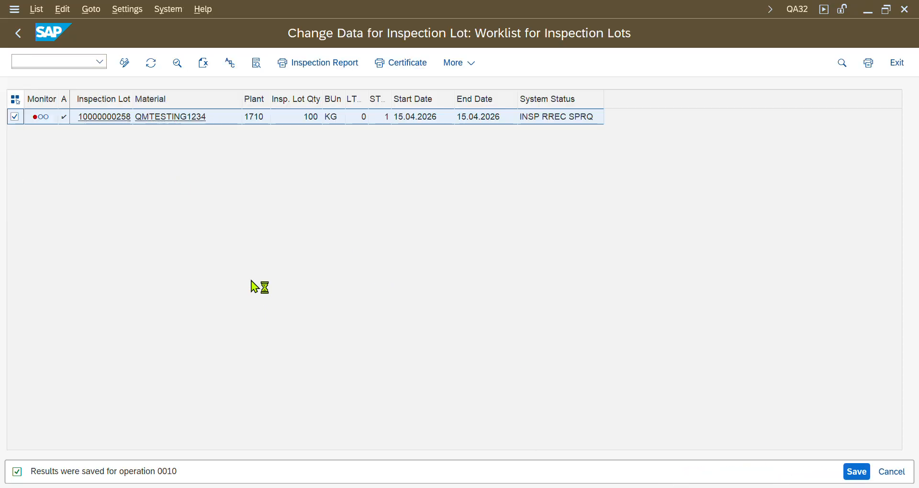
pyautogui.scroll(-3, 143, 450)
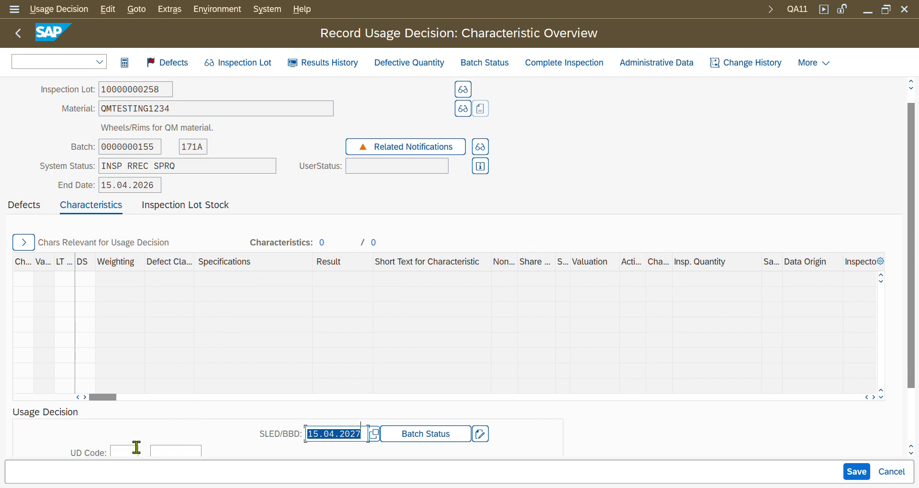
pyautogui.click(123, 439)
pyautogui.click(147, 444)
pyautogui.moveTo(199, 115); pyautogui.dragTo(410, 57)
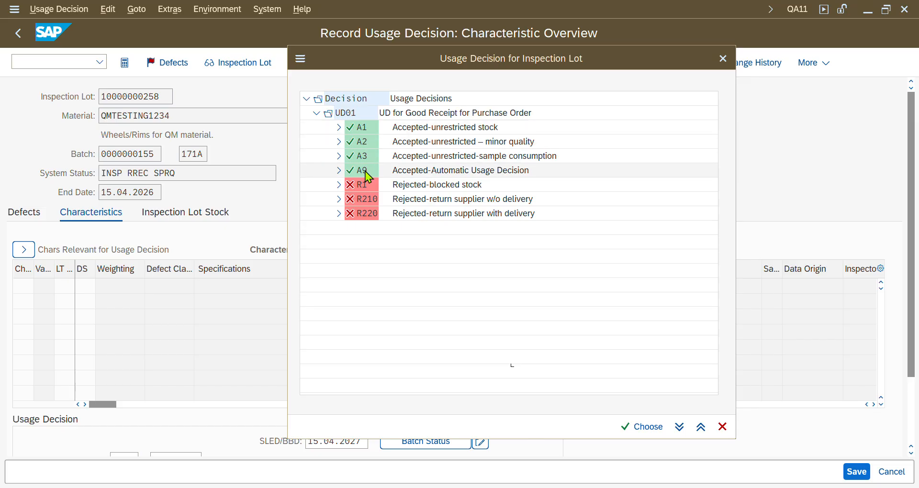
pyautogui.doubleClick(365, 132)
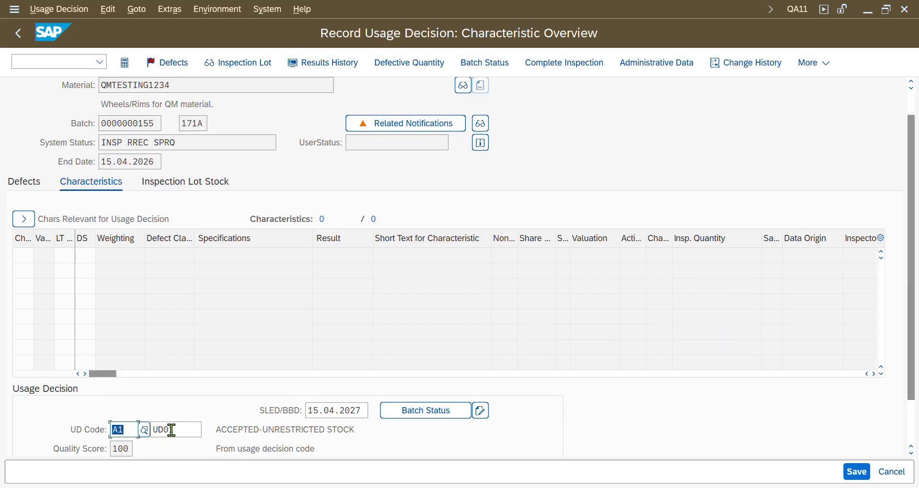
# Step: Review the lot quantity and sample size in the inspection lot stock and set the unrestricted-use posting to 100 KG
pyautogui.click(182, 187)
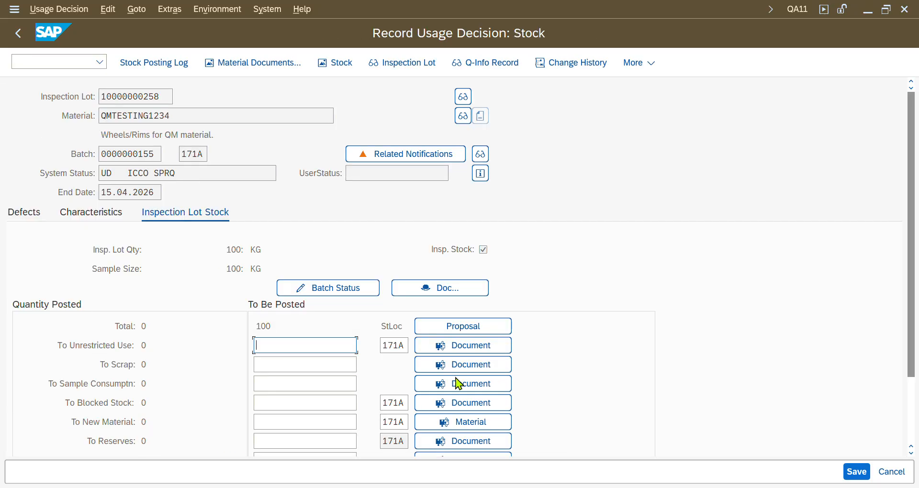
pyautogui.scroll(-1, 432, 253)
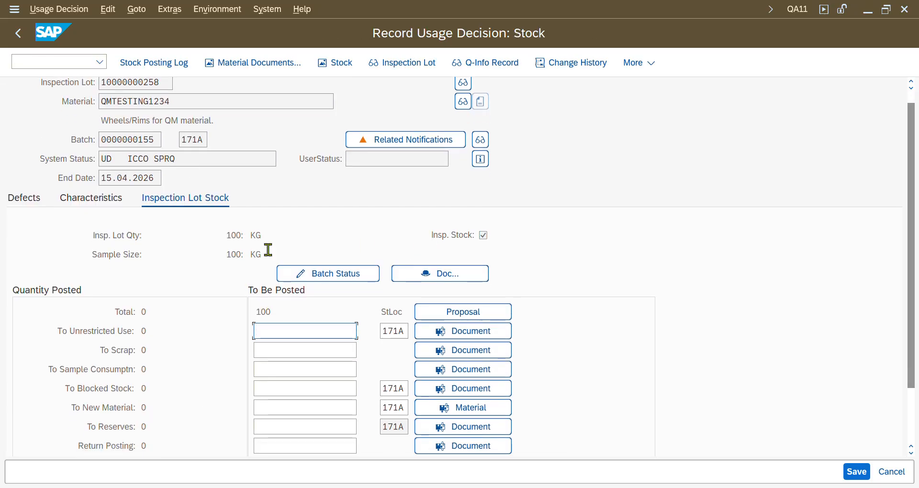
pyautogui.click(244, 238)
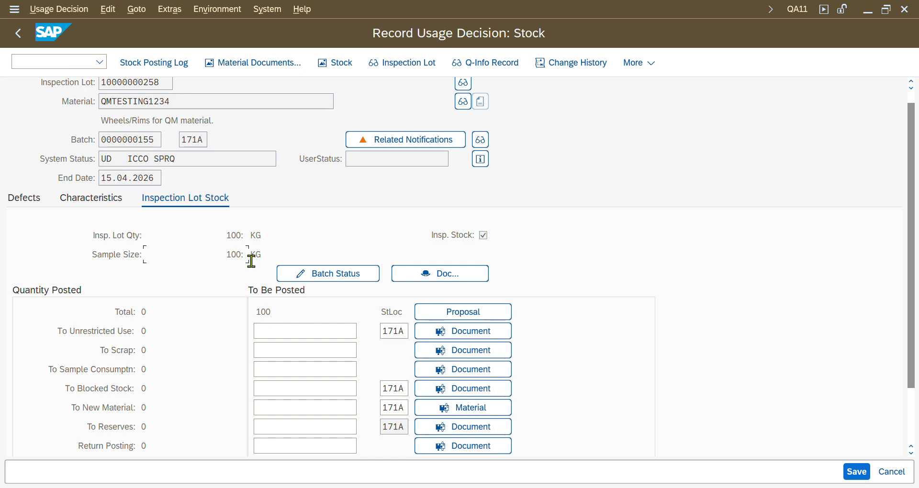
pyautogui.click(225, 253)
pyautogui.click(229, 235)
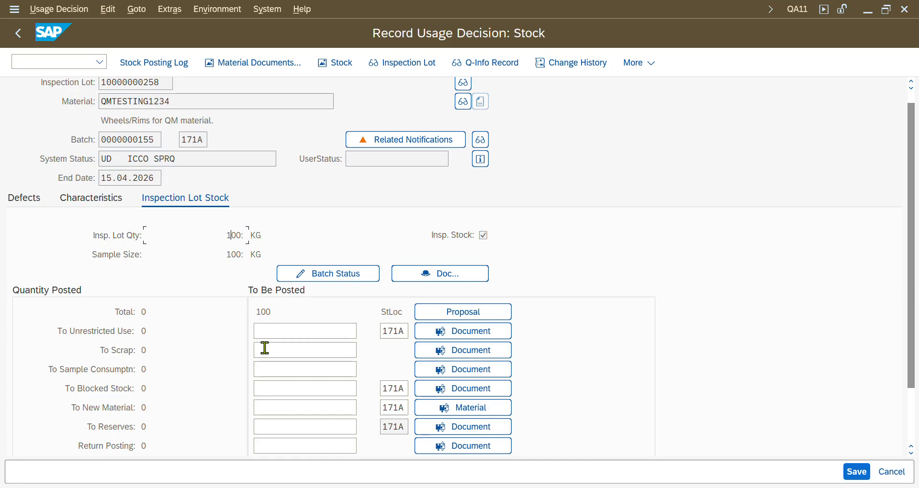
pyautogui.click(269, 329)
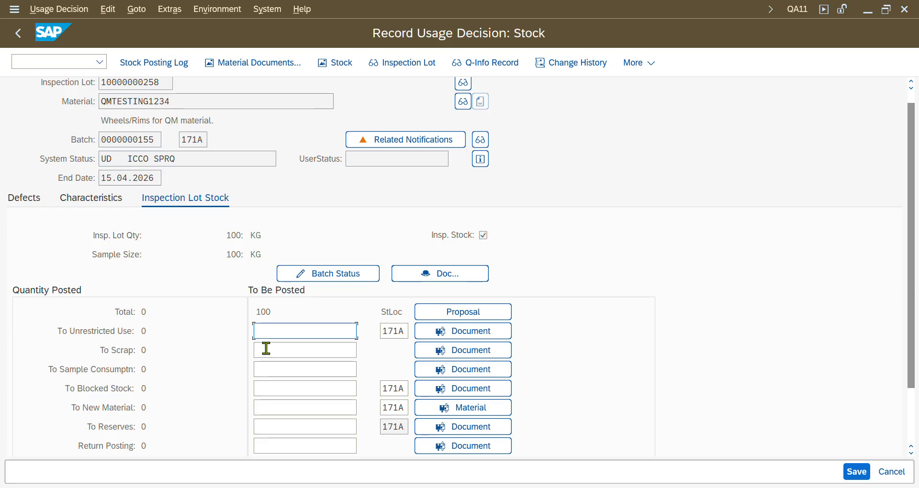
pyautogui.write('100')
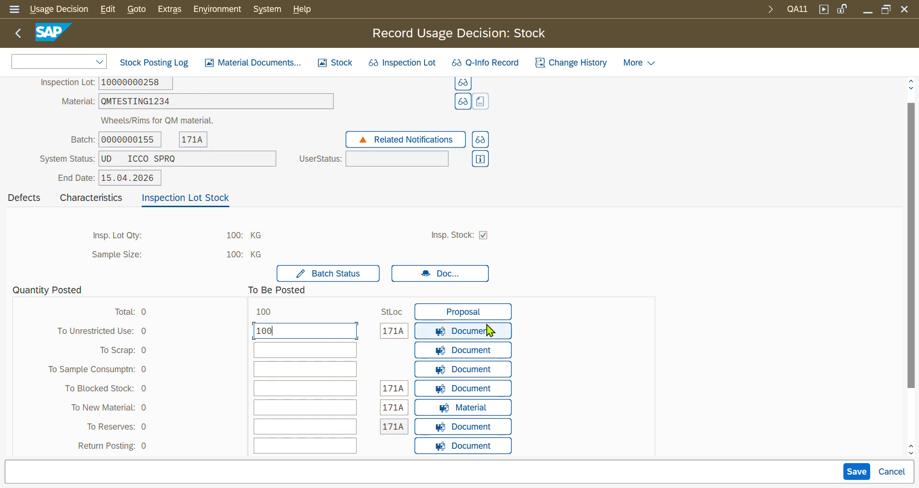
# Step: Check the unrestricted-use quantity and its storage location, and save the usage decision for the lot
pyautogui.moveTo(280, 329); pyautogui.dragTo(257, 328)
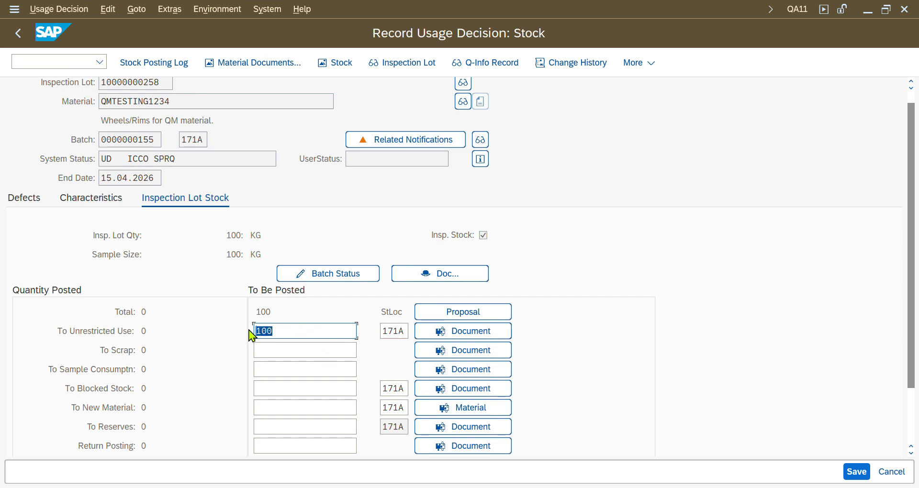
pyautogui.moveTo(105, 330); pyautogui.dragTo(120, 330)
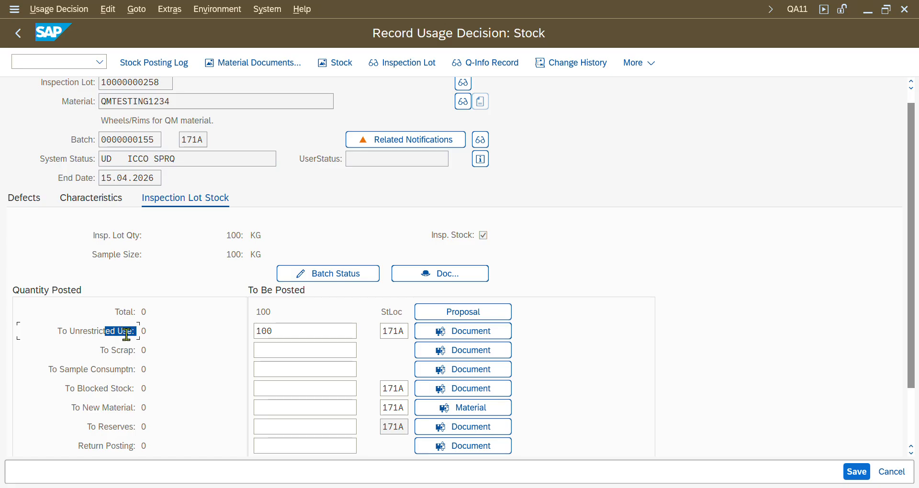
pyautogui.moveTo(308, 335); pyautogui.dragTo(245, 342)
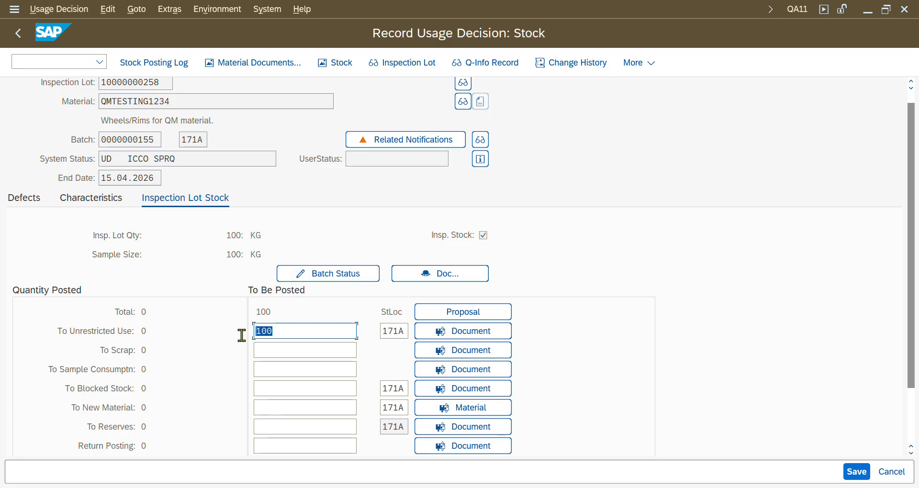
pyautogui.click(402, 331)
pyautogui.moveTo(402, 331); pyautogui.dragTo(379, 335)
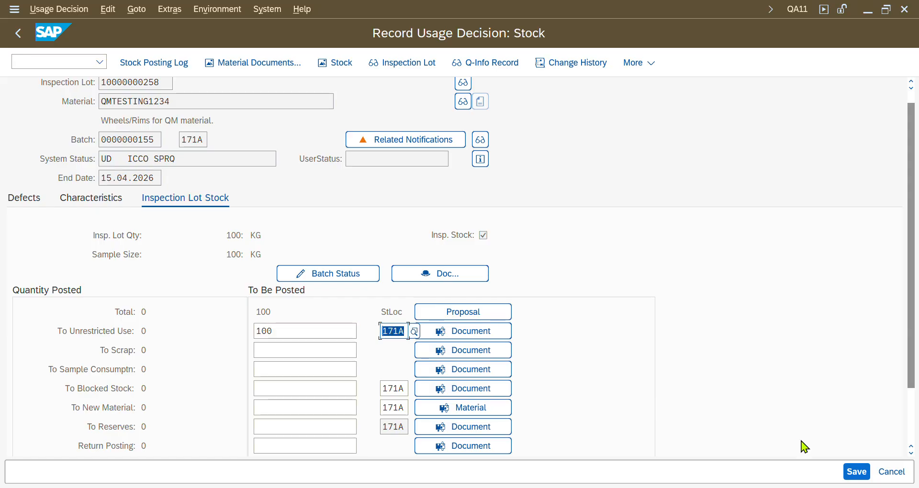
pyautogui.click(855, 471)
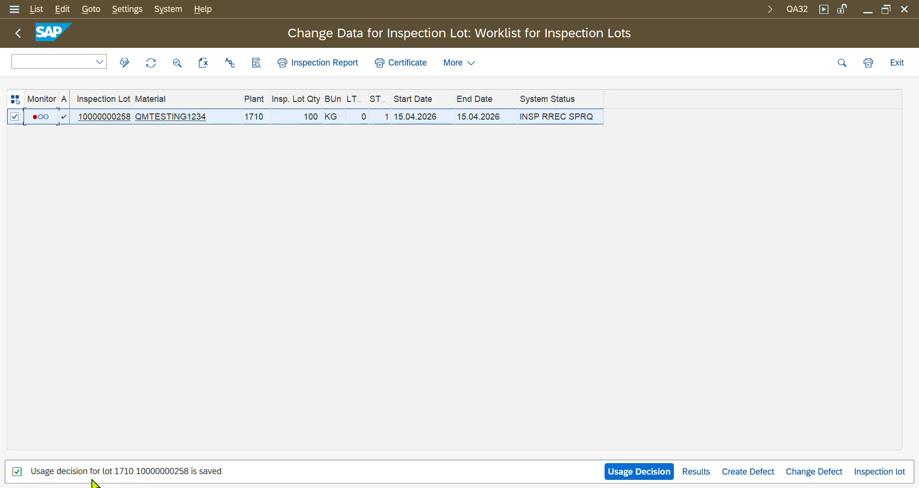
# Step: Copy the usage decision's save message text into the Step 5 line of the QM Master data notes in OneNote, and return to SAP
pyautogui.doubleClick(168, 476)
pyautogui.moveTo(621, 145); pyautogui.dragTo(334, 151)
pyautogui.hotkey('ctrl', 'c')
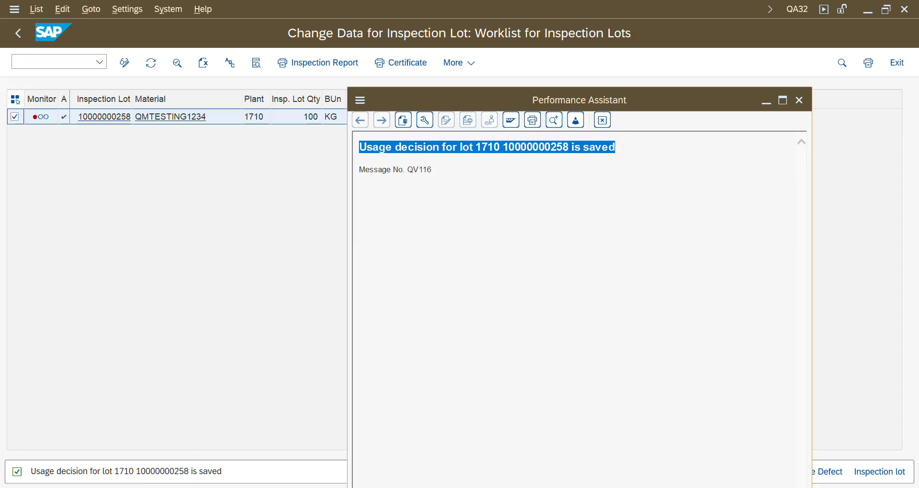
pyautogui.hotkey('alt', 'Tab')
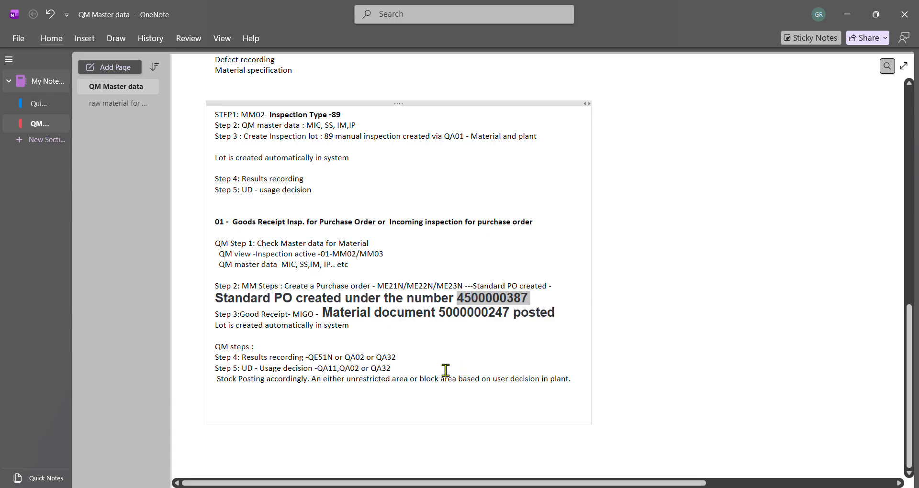
pyautogui.click(419, 373)
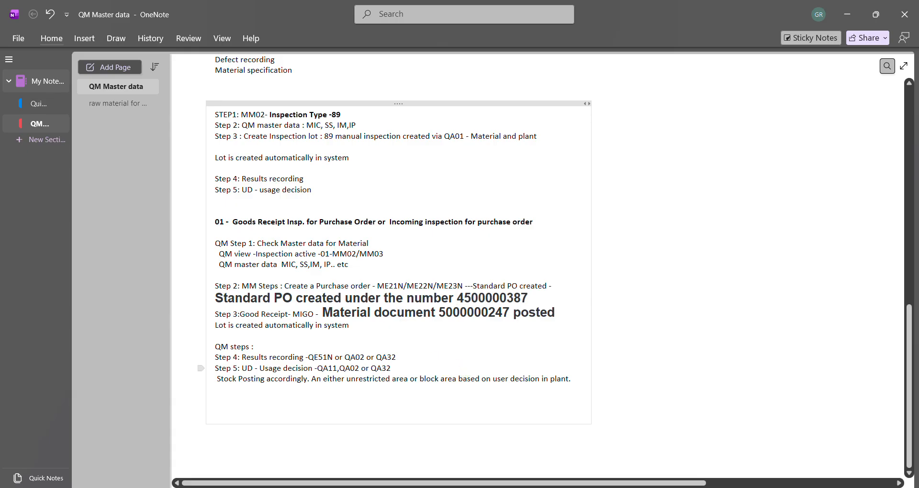
pyautogui.hotkey('ctrl', 'v')
pyautogui.hotkey('alt', 'Tab')
pyautogui.press('Tab')
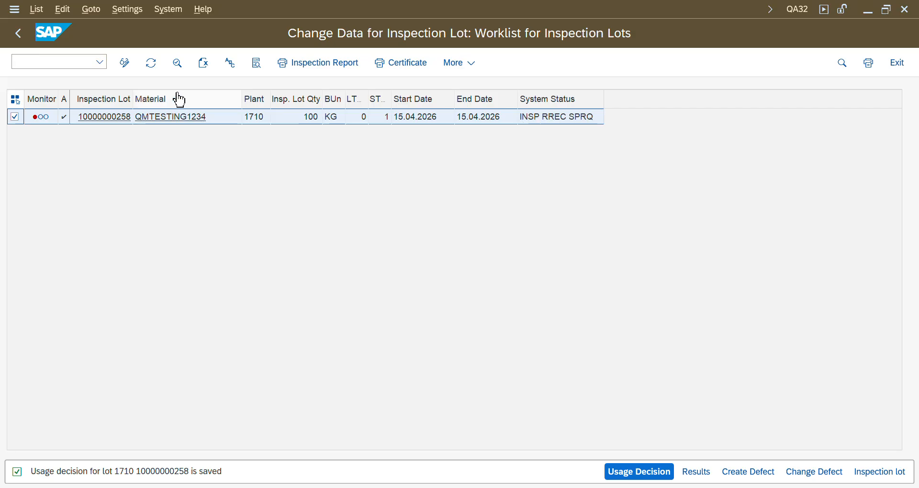
# Step: Refresh the worklist, rerun the selection with Select All Inspection Lots, and widen the System Status column
pyautogui.click(151, 63)
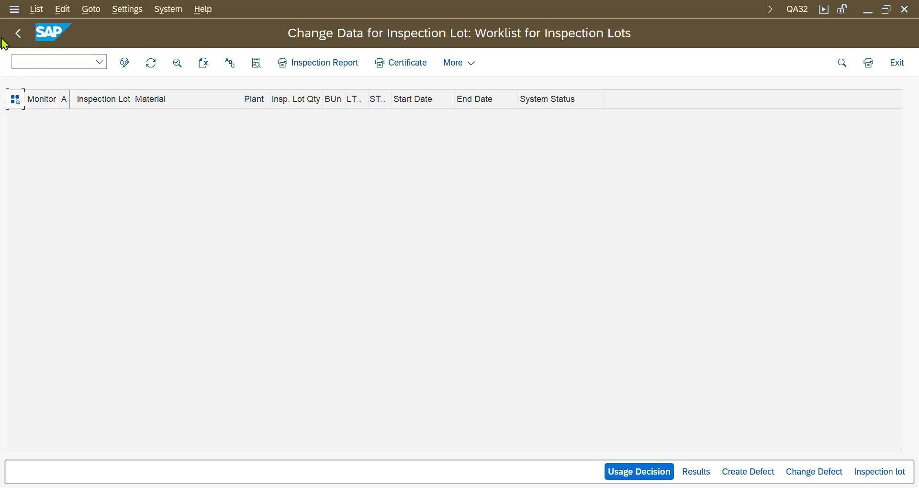
pyautogui.click(18, 32)
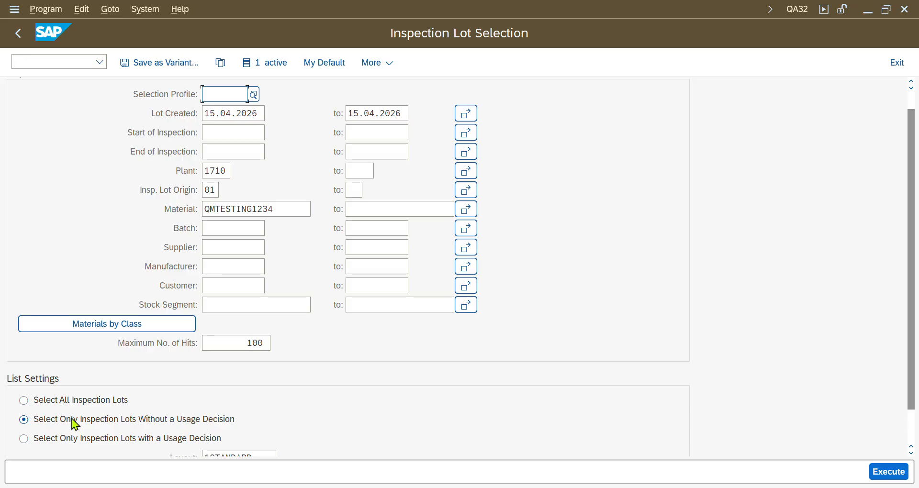
pyautogui.click(31, 407)
pyautogui.click(904, 473)
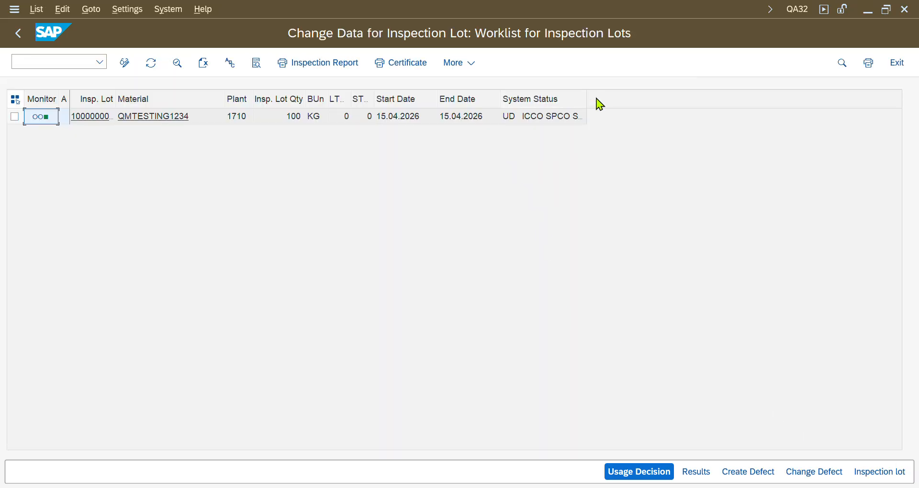
pyautogui.moveTo(587, 97); pyautogui.dragTo(688, 91)
# Step: Open the inspection lot of QMTESTING1234 and review its detailed system statuses, including inspection completion, stock posting and statistics
pyautogui.click(84, 117)
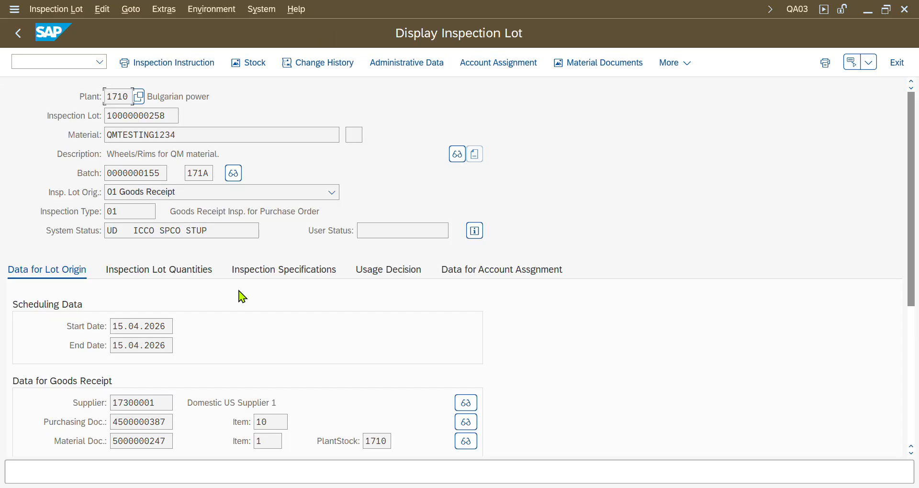
pyautogui.click(474, 231)
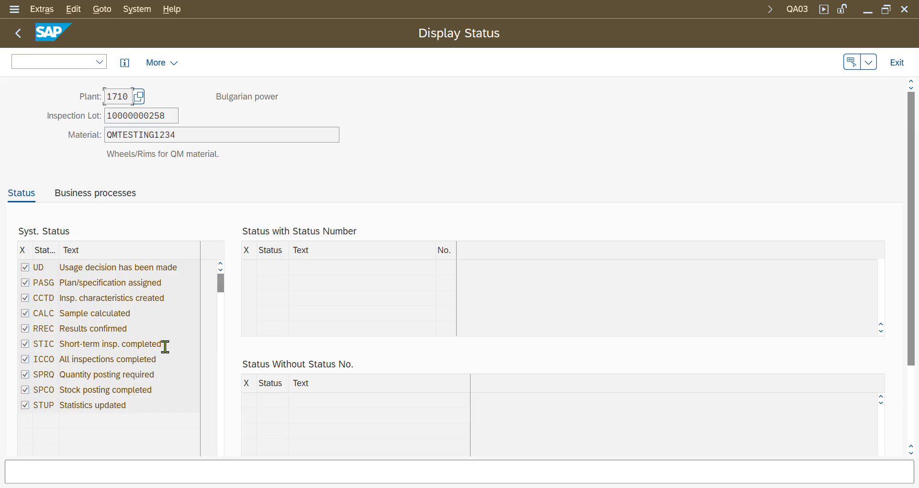
pyautogui.moveTo(175, 345); pyautogui.dragTo(56, 348)
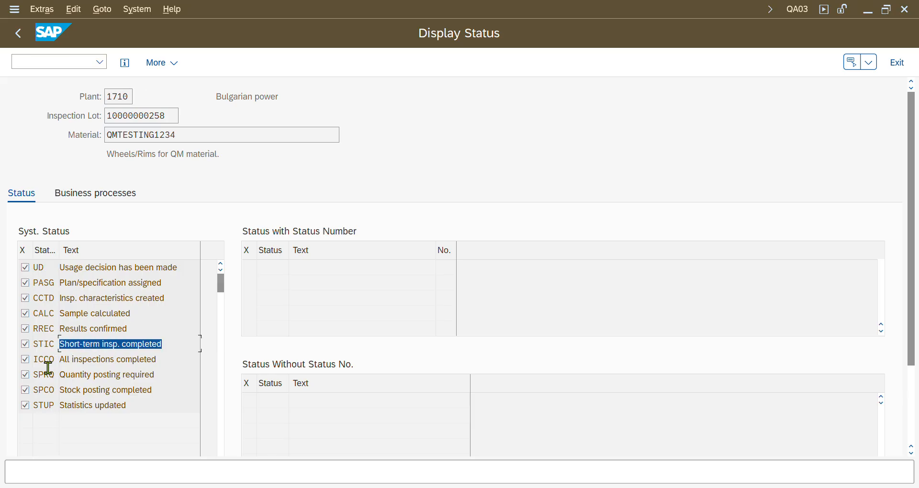
pyautogui.moveTo(158, 364); pyautogui.dragTo(50, 364)
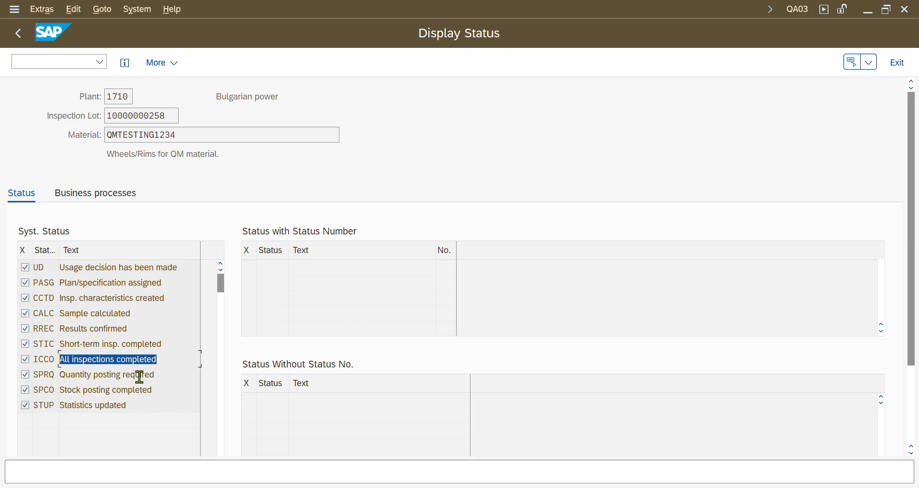
pyautogui.moveTo(167, 377); pyautogui.dragTo(66, 375)
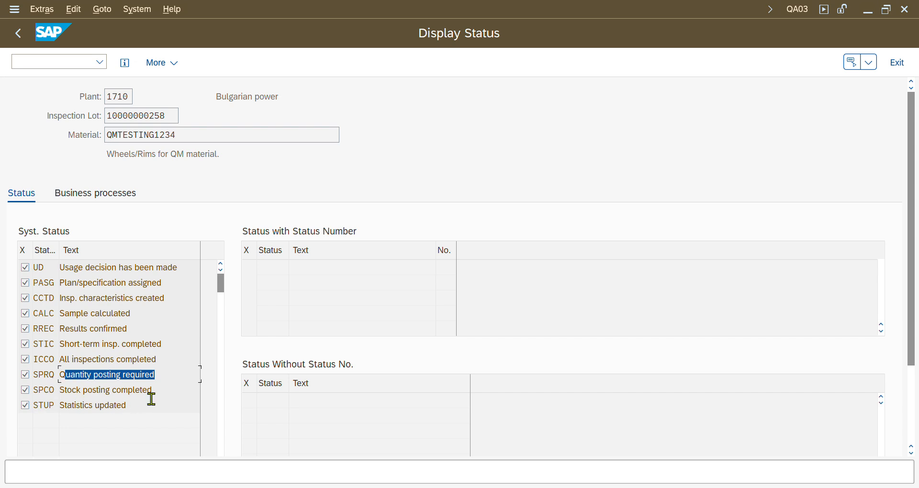
pyautogui.moveTo(153, 392); pyautogui.dragTo(67, 388)
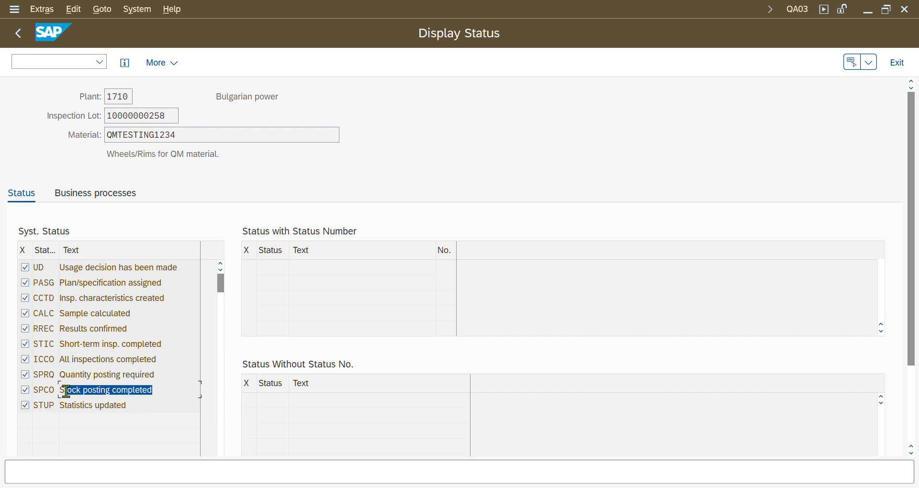
pyautogui.moveTo(134, 406); pyautogui.dragTo(37, 405)
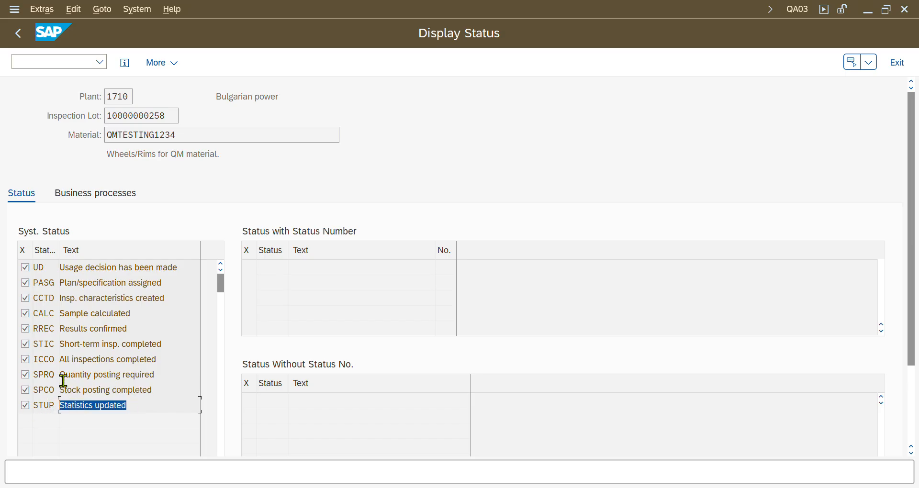
pyautogui.scroll(-1, 65, 319)
pyautogui.scroll(1, 65, 319)
pyautogui.moveTo(154, 395); pyautogui.dragTo(69, 393)
pyautogui.click(18, 33)
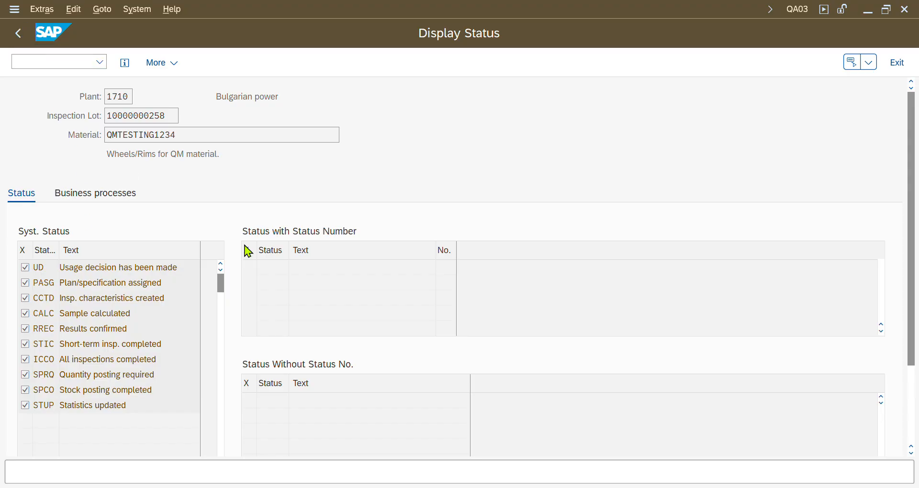
# Step: Switch to the PowerPoint flow chart of Incoming Inspection 01 and examine the stock display stage following the usage decision
pyautogui.hotkey('alt', 'Tab')
pyautogui.hotkey('alt', 'Tab')
pyautogui.hotkey('alt', 'Tab')
pyautogui.hotkey('alt', 'Tab')
pyautogui.hotkey('alt', 'Tab')
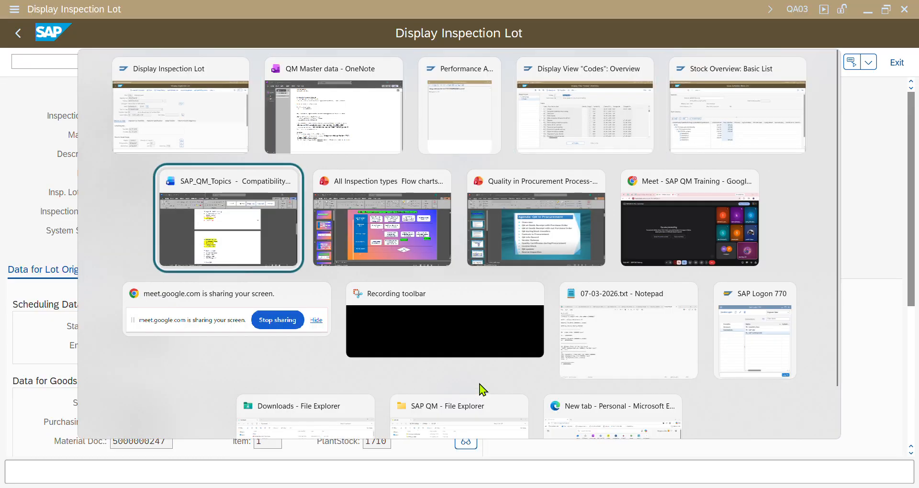
pyautogui.hotkey('alt', 'Tab')
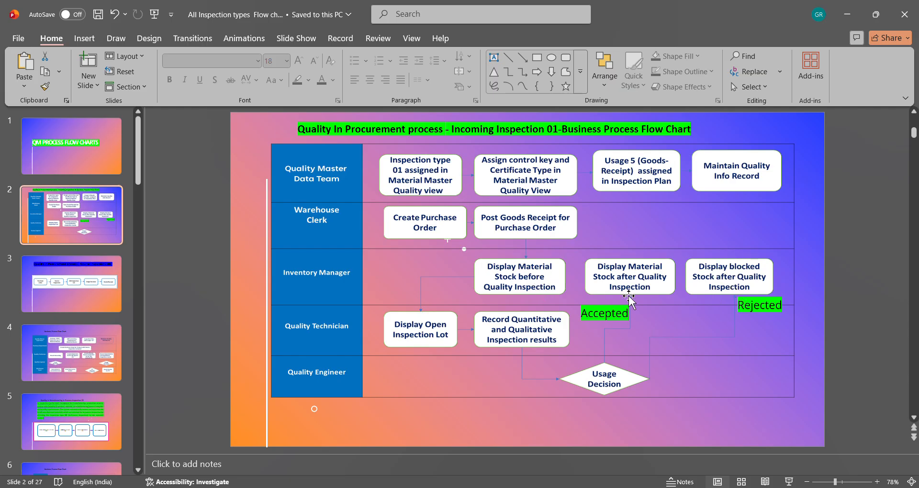
# Step: Switch to the SAP stock overview of QMTESTING1234, refresh it, and check the unrestricted-use and quality inspection stock
pyautogui.hotkey('alt', 'Tab')
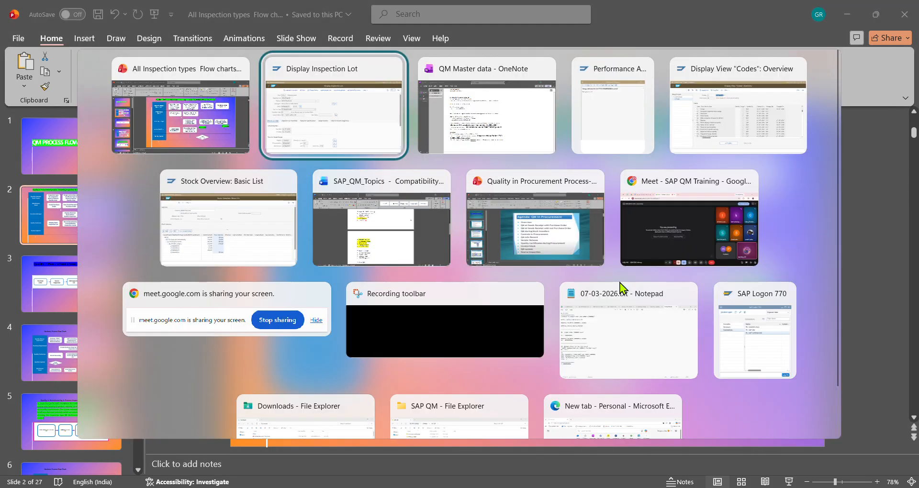
pyautogui.click(244, 252)
pyautogui.click(468, 133)
pyautogui.click(400, 283)
pyautogui.click(399, 284)
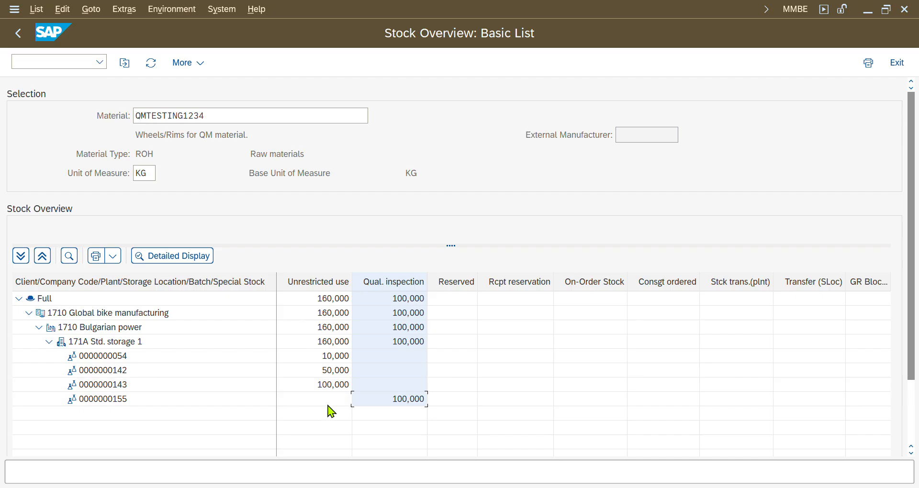
pyautogui.click(153, 69)
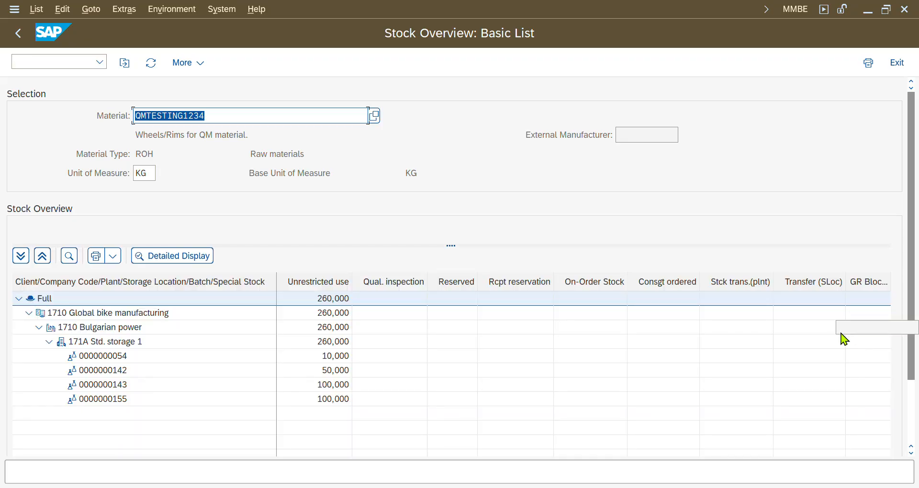
pyautogui.click(390, 285)
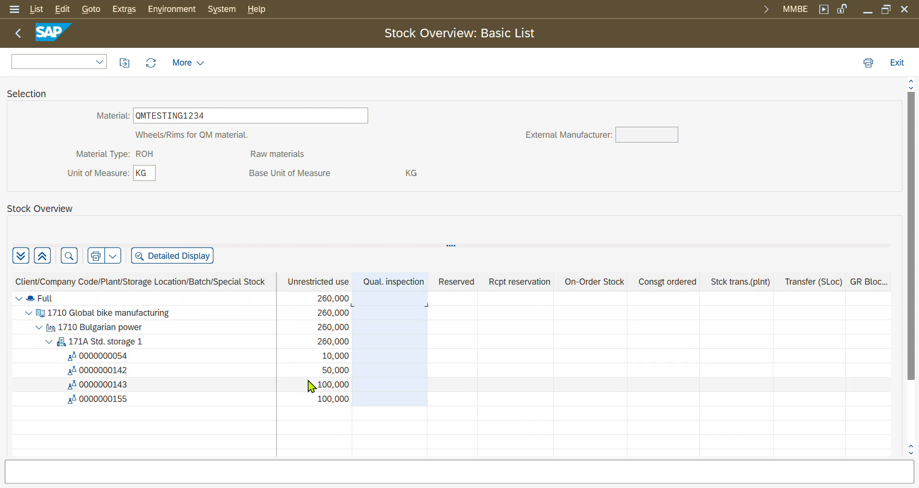
# Step: Switch to the OneNote QM Master data page and highlight the three QM Step 1 master data lines in green
pyautogui.hotkey('alt', 'Tab')
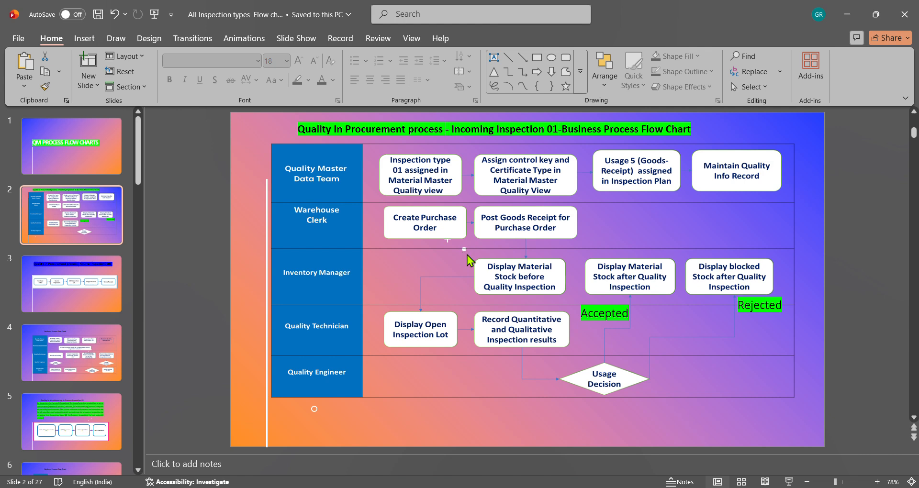
pyautogui.hotkey('alt', 'Tab')
pyautogui.hotkey('alt', 'Tab')
pyautogui.hotkey('alt', 'Tab')
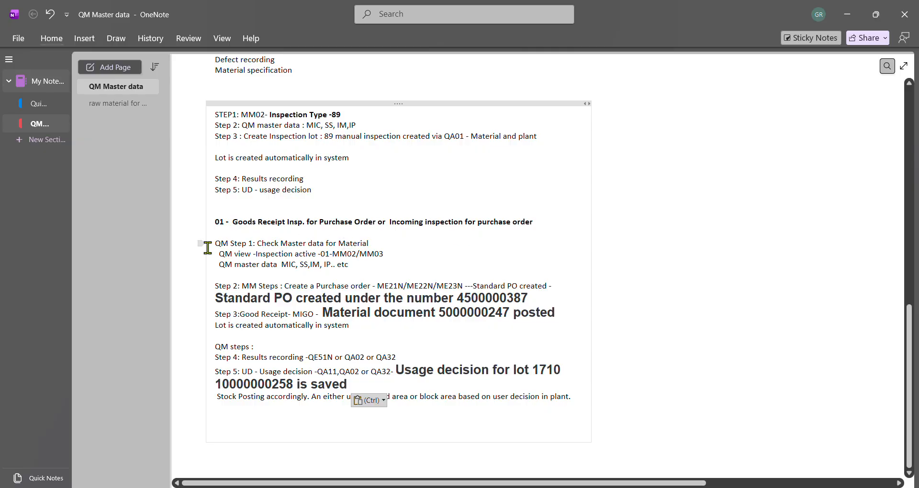
pyautogui.moveTo(215, 240); pyautogui.dragTo(371, 243)
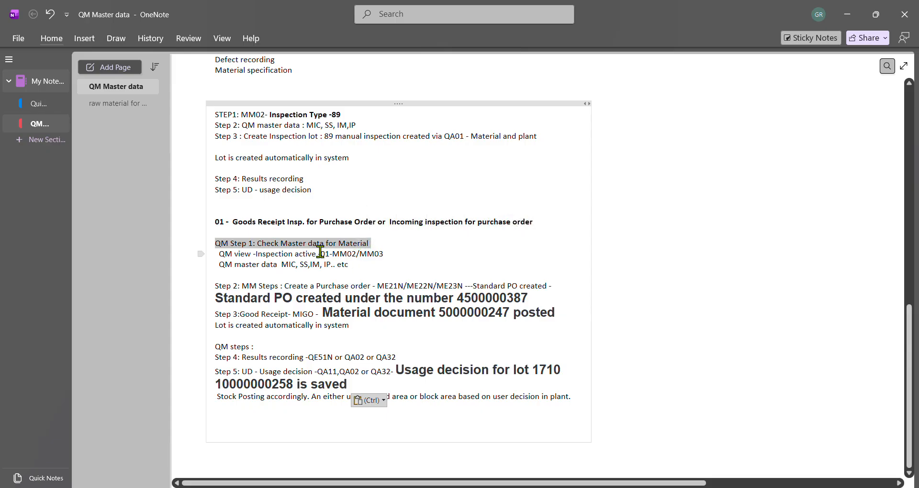
pyautogui.moveTo(331, 254); pyautogui.dragTo(252, 254)
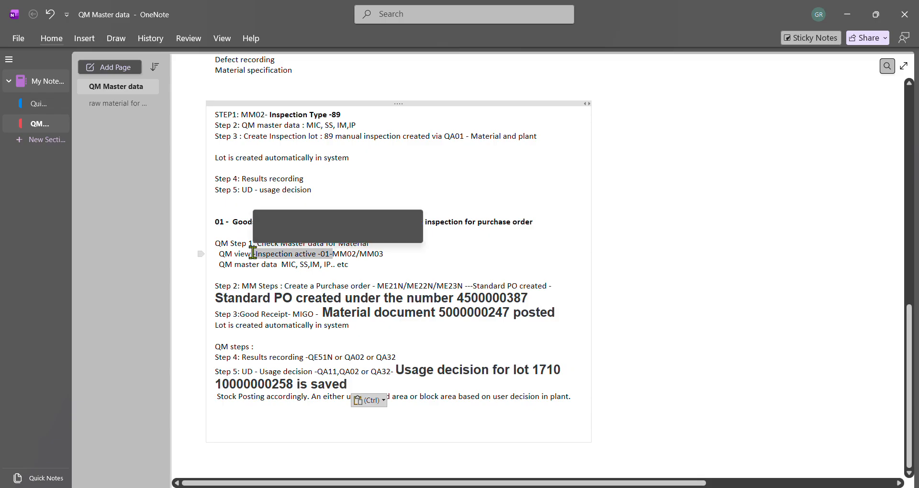
pyautogui.click(286, 264)
pyautogui.moveTo(348, 265); pyautogui.dragTo(214, 265)
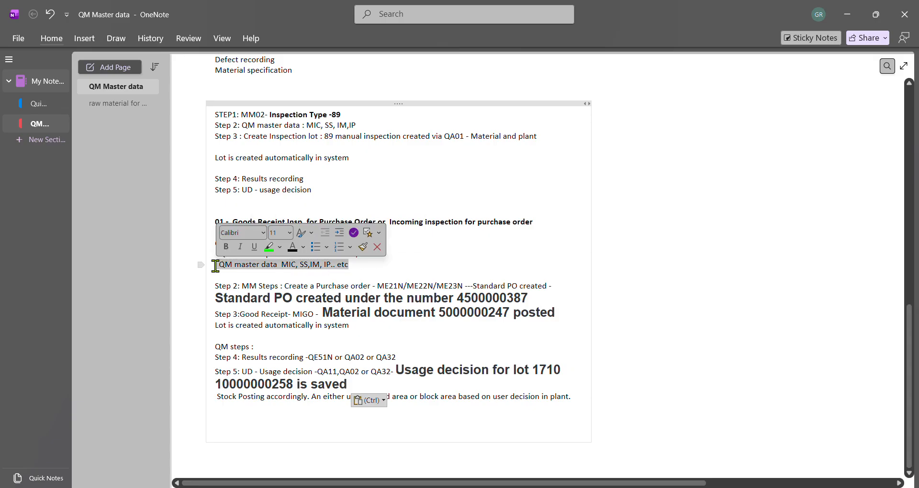
pyautogui.click(352, 267)
pyautogui.moveTo(352, 267); pyautogui.dragTo(191, 240)
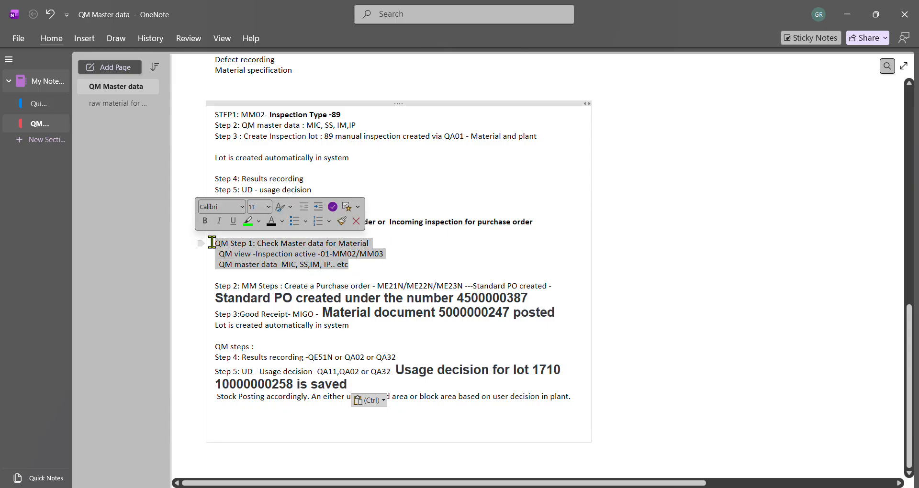
pyautogui.click(248, 221)
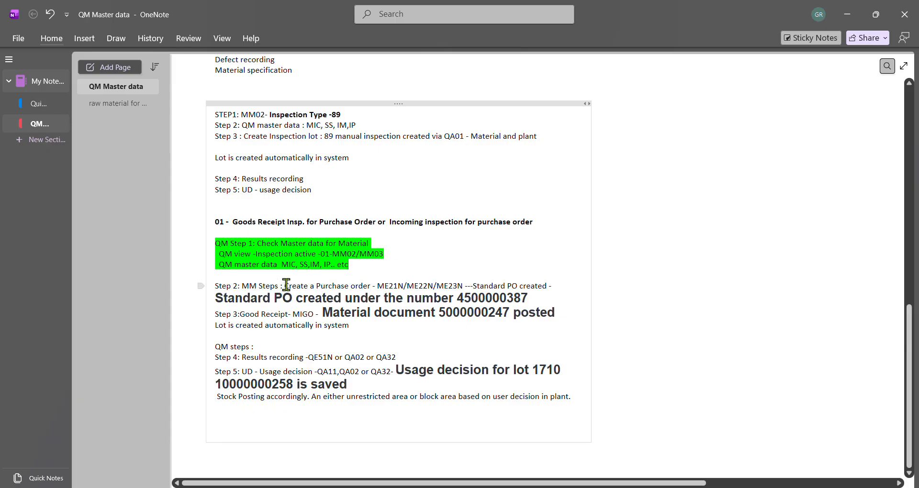
# Step: Highlight "Create a Purchase order" in Step 2 and "3:Good Receipt- MIGO" in the Step 3 line in green
pyautogui.moveTo(283, 286); pyautogui.dragTo(370, 286)
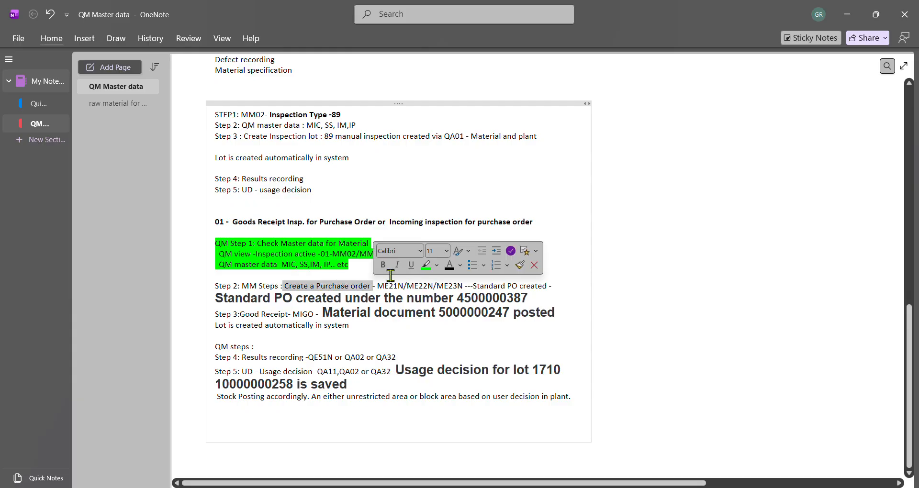
pyautogui.click(421, 266)
pyautogui.moveTo(317, 316); pyautogui.dragTo(233, 316)
pyautogui.click(286, 295)
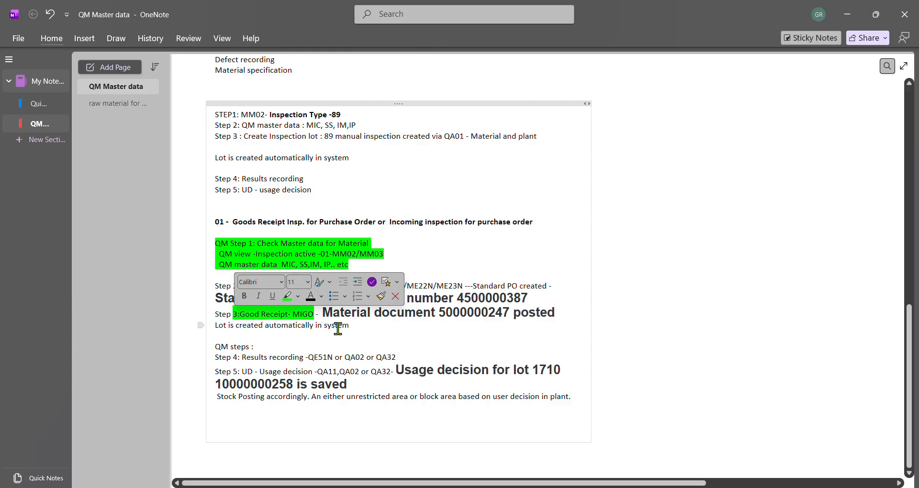
pyautogui.click(338, 335)
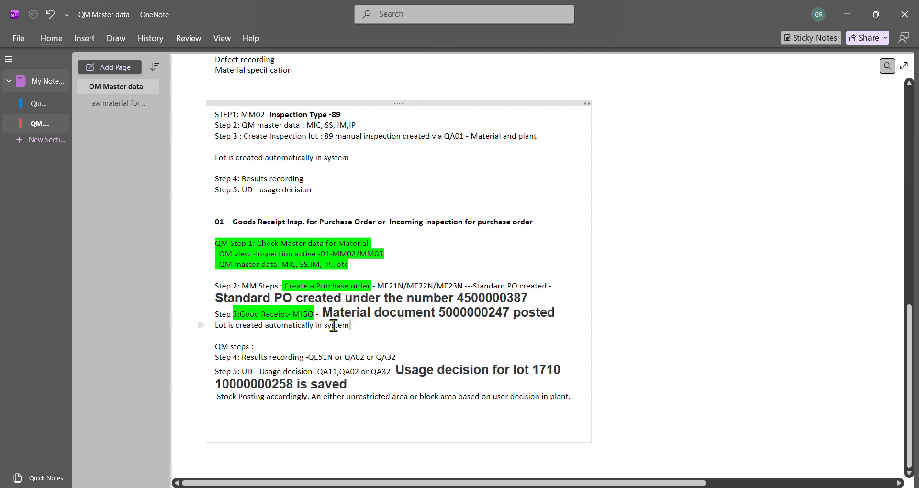
# Step: Review the automatic lot creation and QM steps lines, and highlight "Results recording" in Step 4 in green
pyautogui.tripleClick(223, 330)
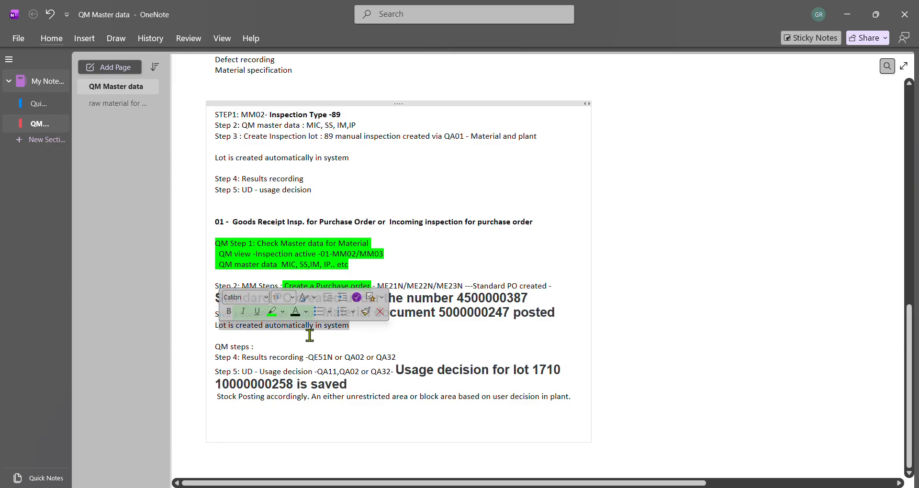
pyautogui.moveTo(263, 347); pyautogui.dragTo(215, 347)
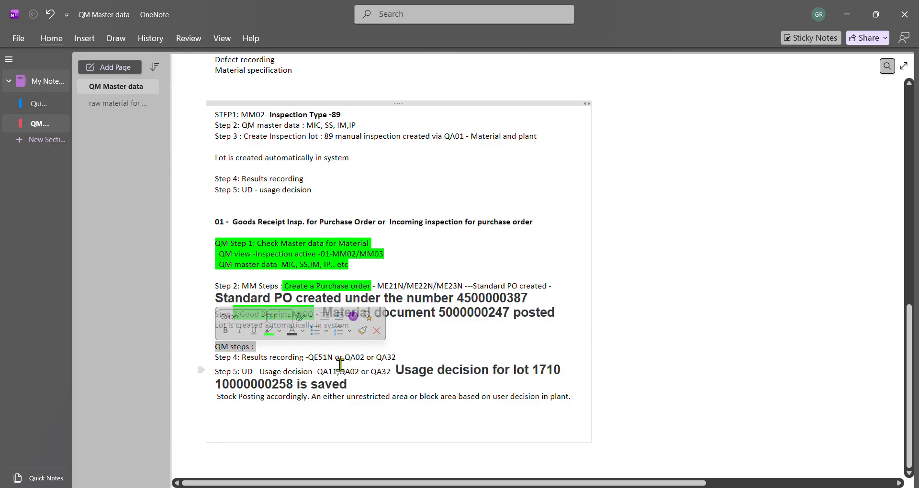
pyautogui.moveTo(306, 359); pyautogui.dragTo(244, 358)
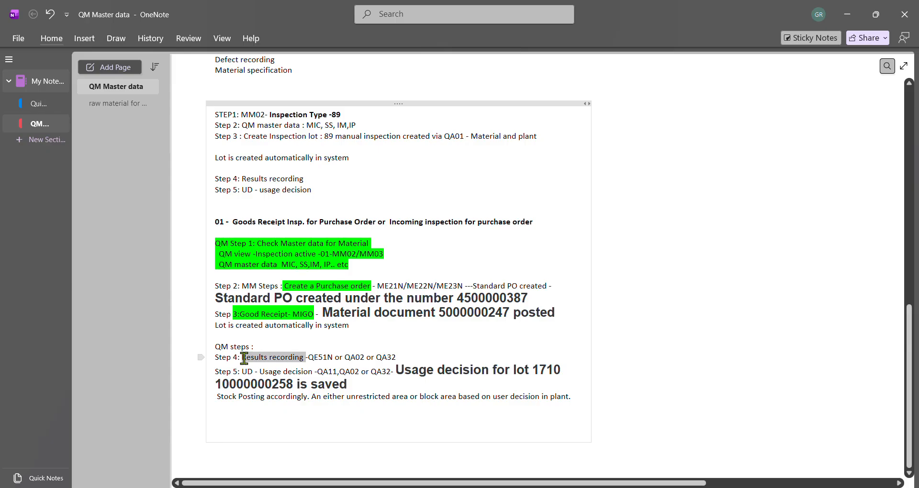
pyautogui.click(296, 339)
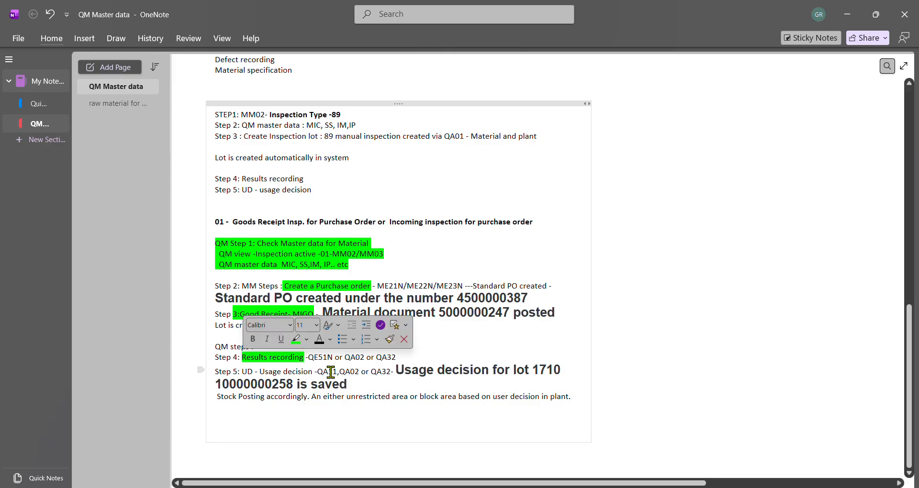
# Step: Highlight "Usage decision" in the Step 5 line in green and review the stock posting line below it
pyautogui.moveTo(315, 374); pyautogui.dragTo(258, 374)
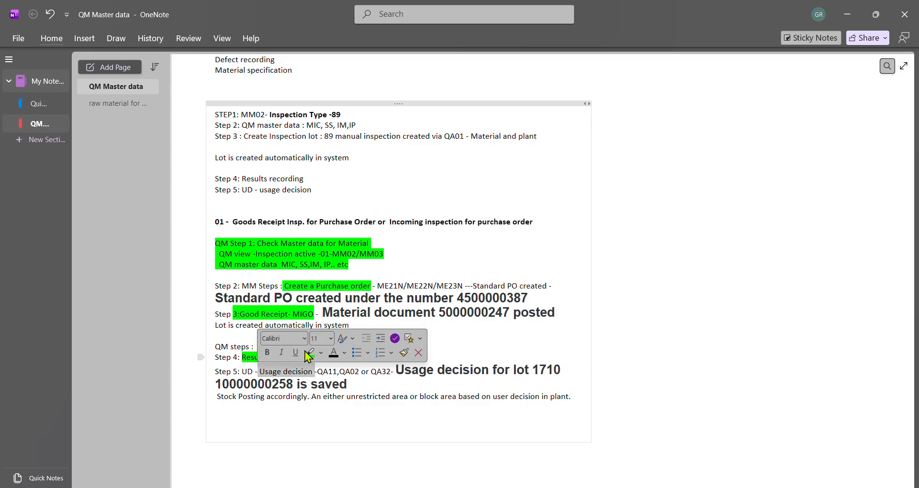
pyautogui.click(308, 353)
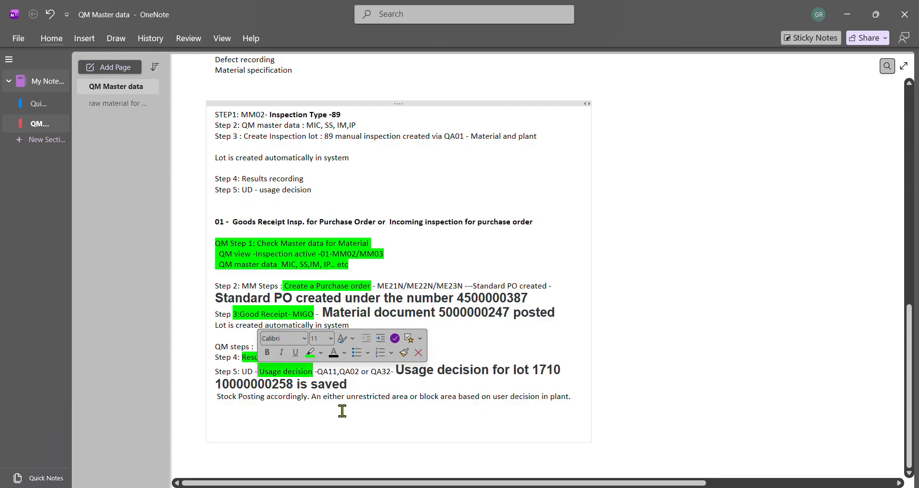
pyautogui.moveTo(405, 397); pyautogui.dragTo(329, 398)
pyautogui.moveTo(418, 397); pyautogui.dragTo(481, 397)
pyautogui.click(372, 426)
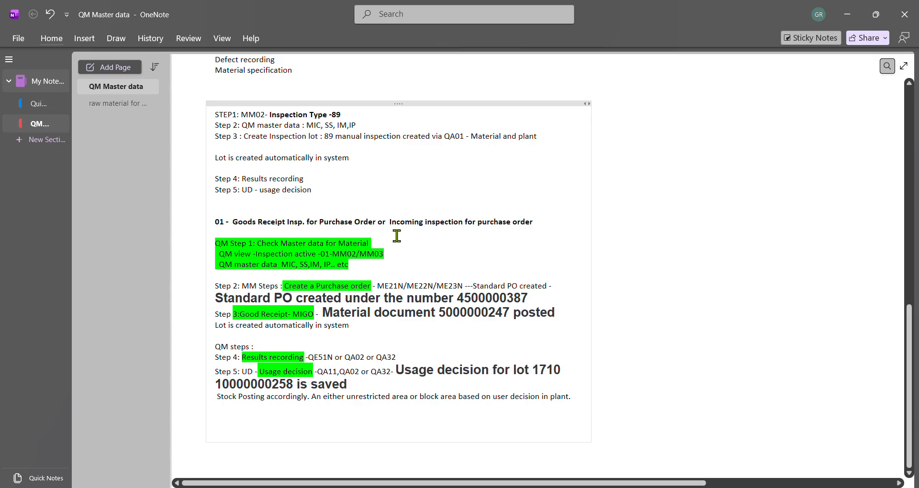
# Step: Review the incoming inspection heading and copy the whole inspection type 01 section, from its heading through the stock posting line
pyautogui.moveTo(391, 222); pyautogui.dragTo(531, 224)
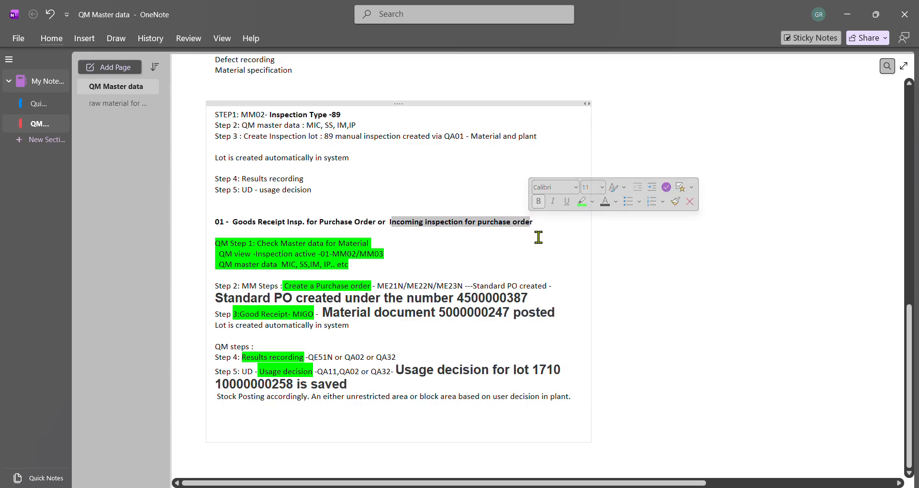
pyautogui.moveTo(570, 397); pyautogui.dragTo(214, 221)
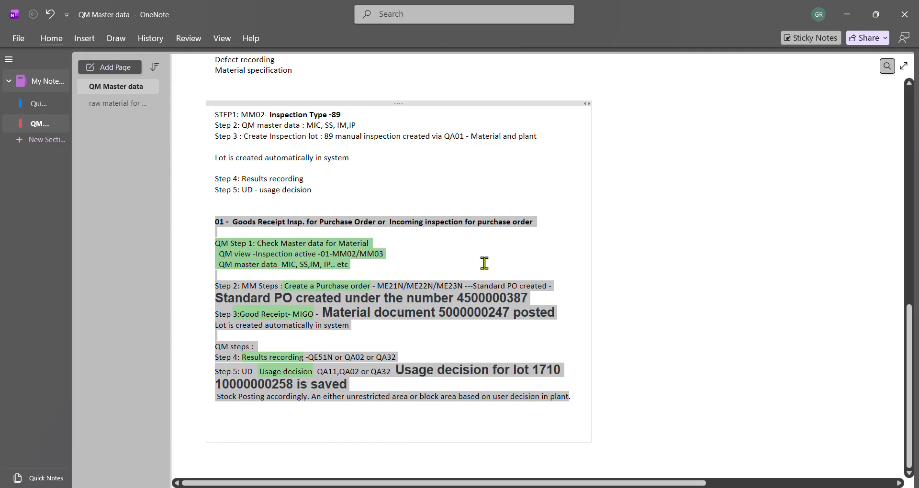
pyautogui.click(444, 262)
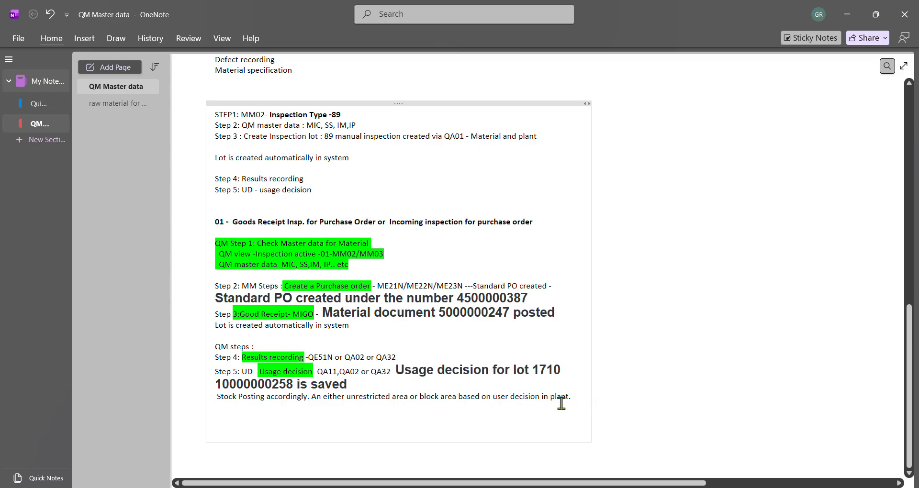
pyautogui.moveTo(556, 393); pyautogui.dragTo(207, 222)
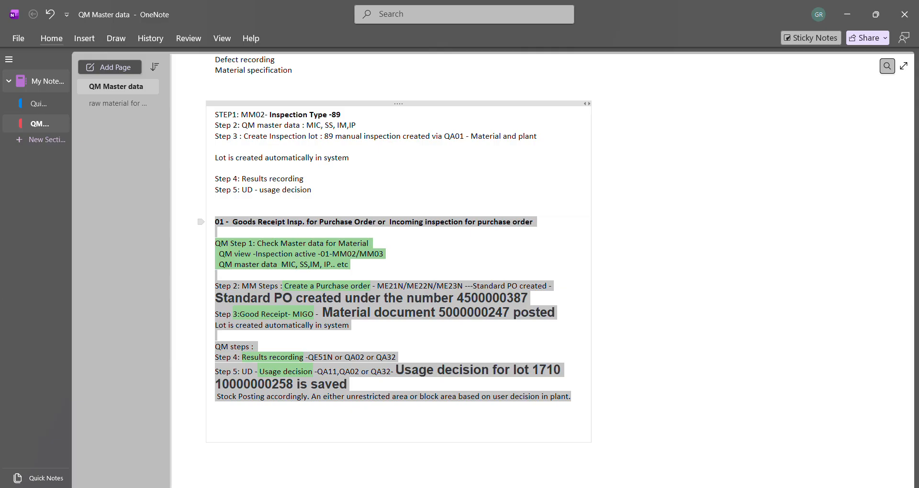
# Step: Switch to the SAP QM Training meeting in Google Meet, send the copied notes in the meeting chat, and close the chat after checking the message
pyautogui.moveTo(214, 487)
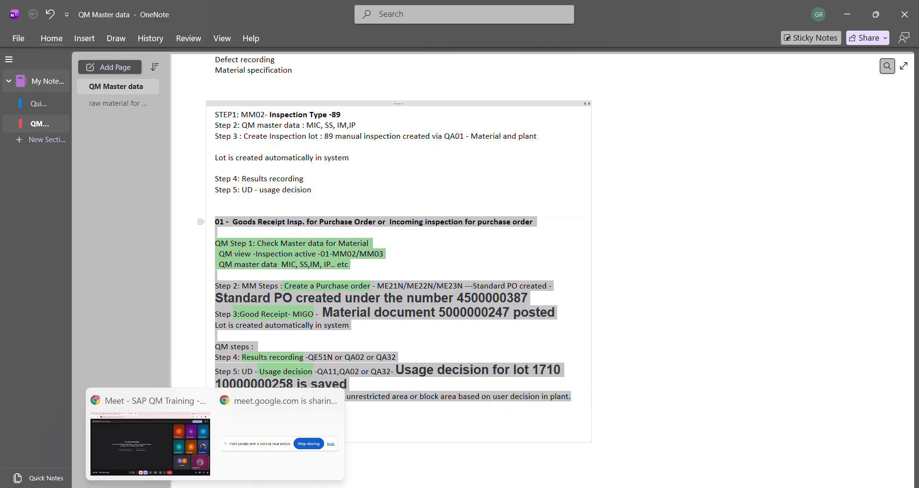
pyautogui.click(156, 449)
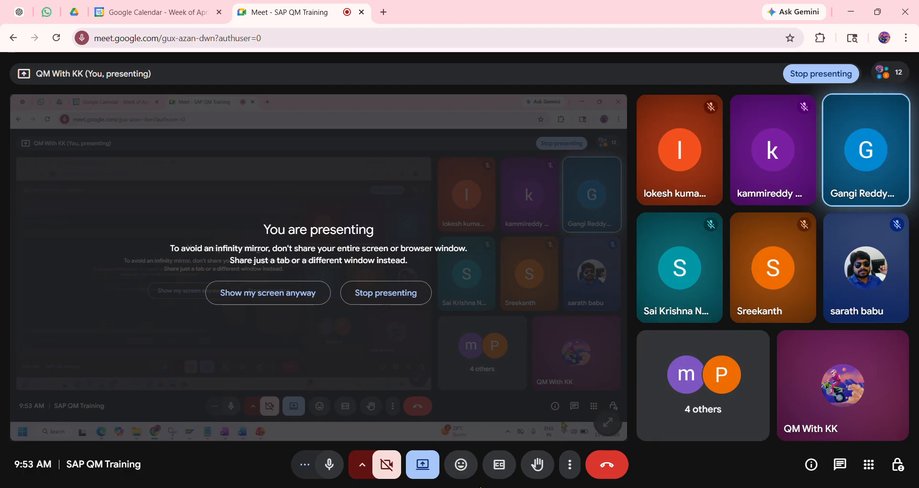
pyautogui.click(841, 468)
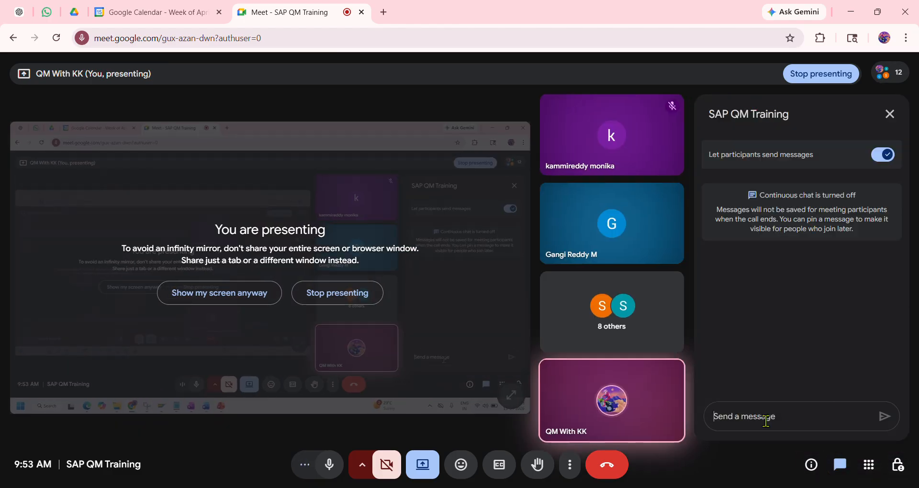
pyautogui.hotkey('ctrl', 'v')
pyautogui.press('Return')
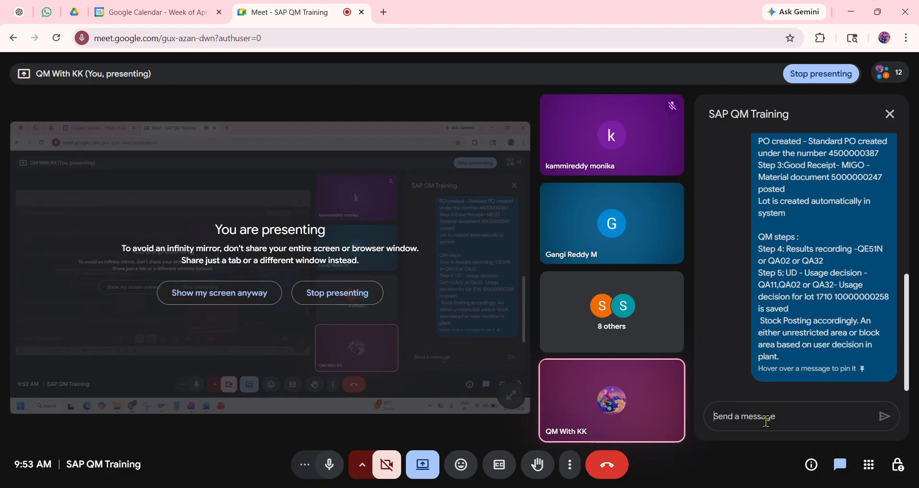
pyautogui.scroll(8, 840, 286)
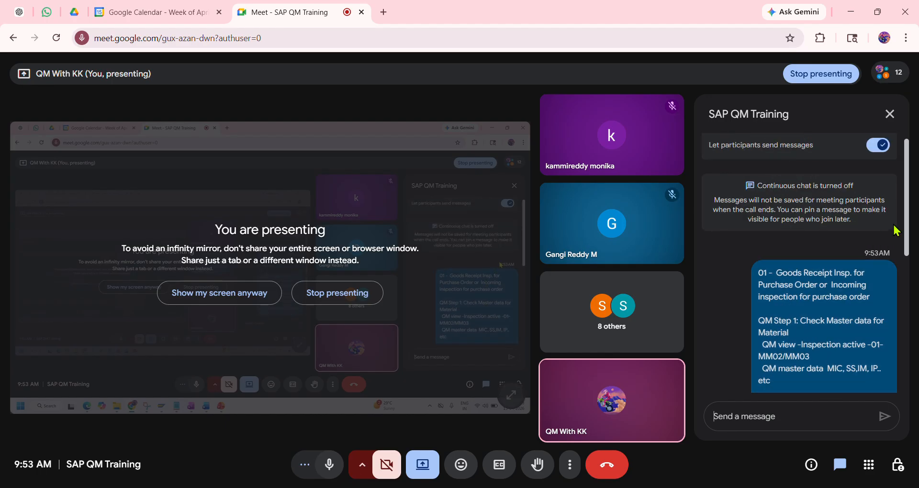
pyautogui.click(890, 115)
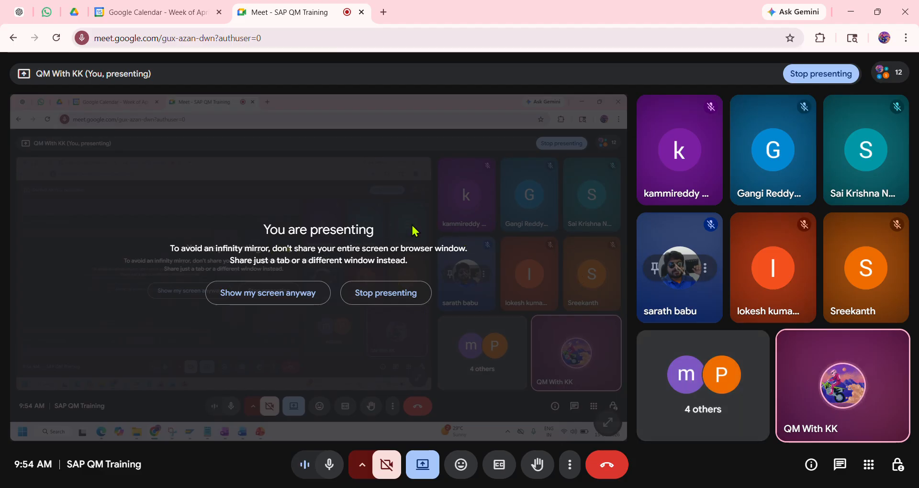
# Step: Switch to the "Quality in Procurement Process" presentation in PowerPoint
pyautogui.hotkey('alt', 'Tab')
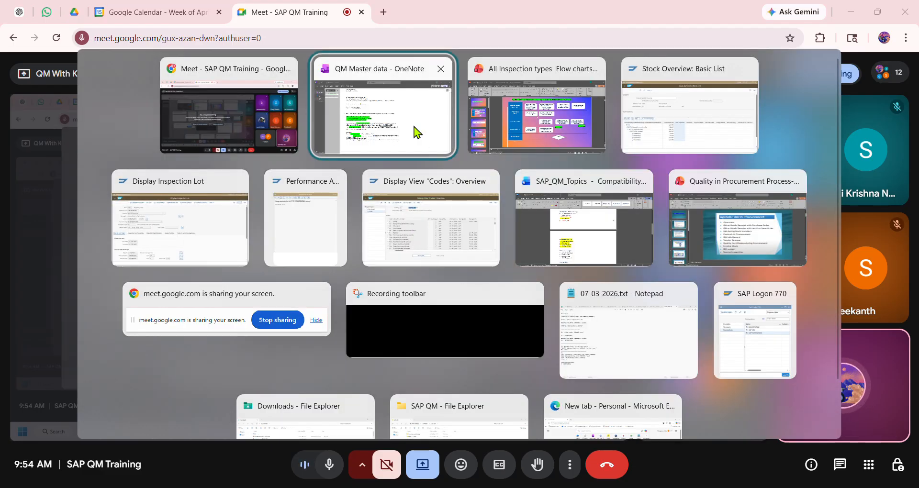
pyautogui.click(722, 241)
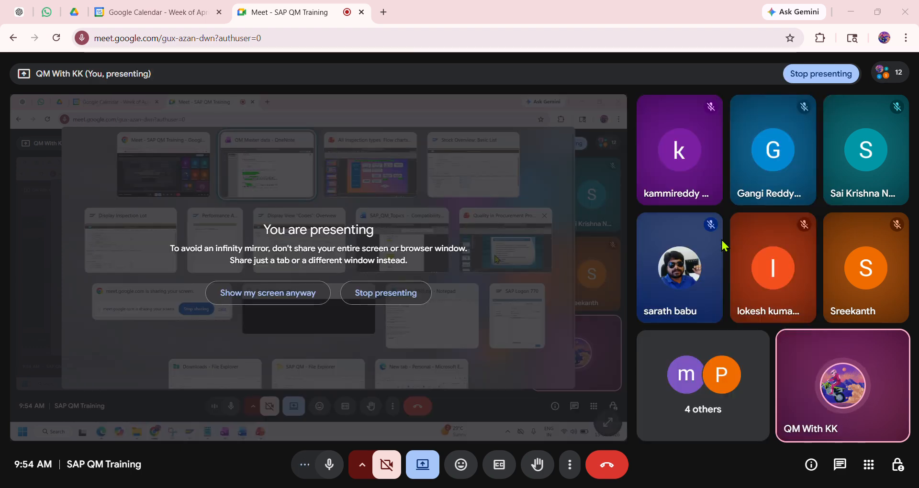